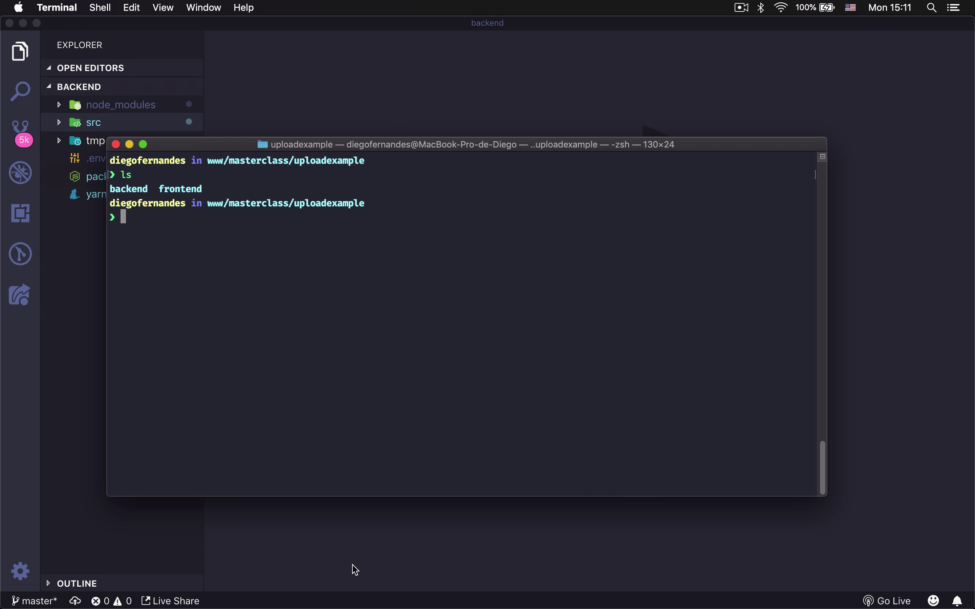
Open the GitHub website in a new Chrome tab.
click(327, 577)
key(super+t)
text(git)
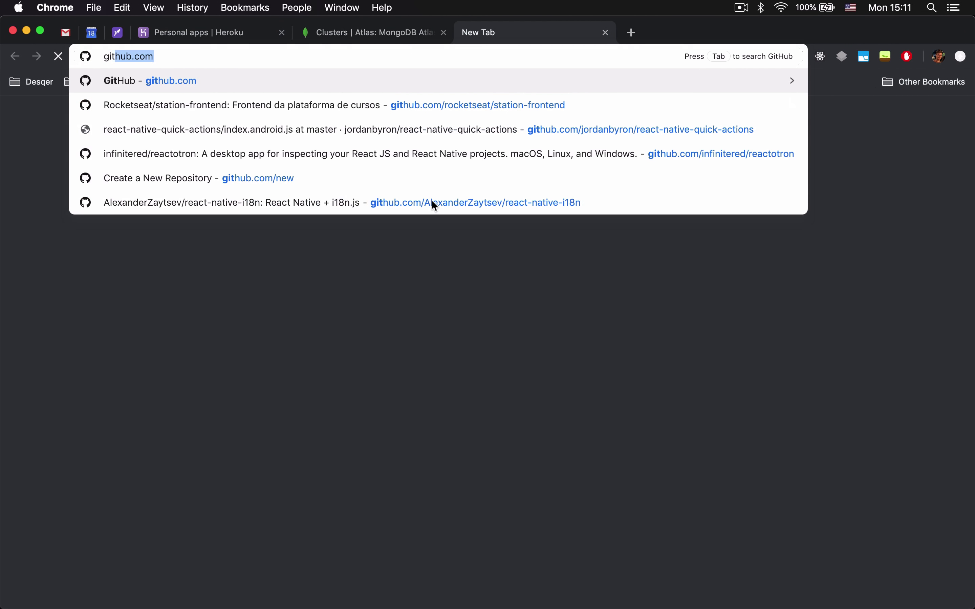
key(Return)
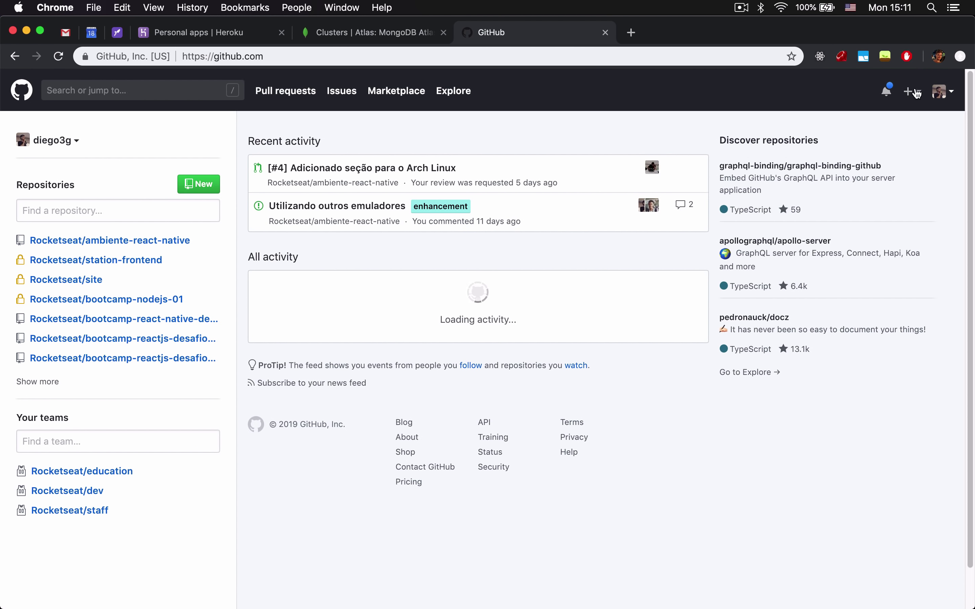
Create a new public repository named uploadexample-backend.
click(912, 92)
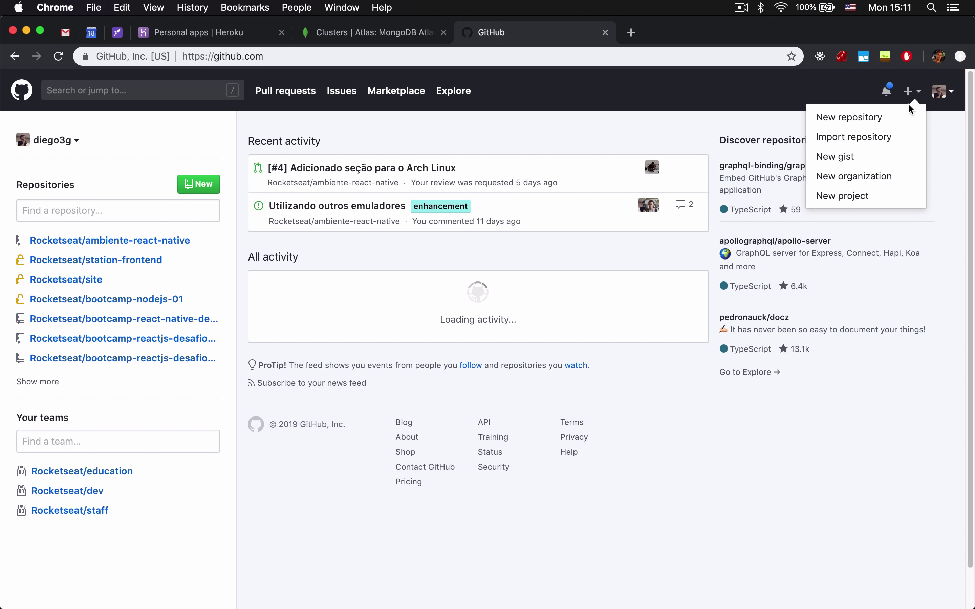
click(886, 117)
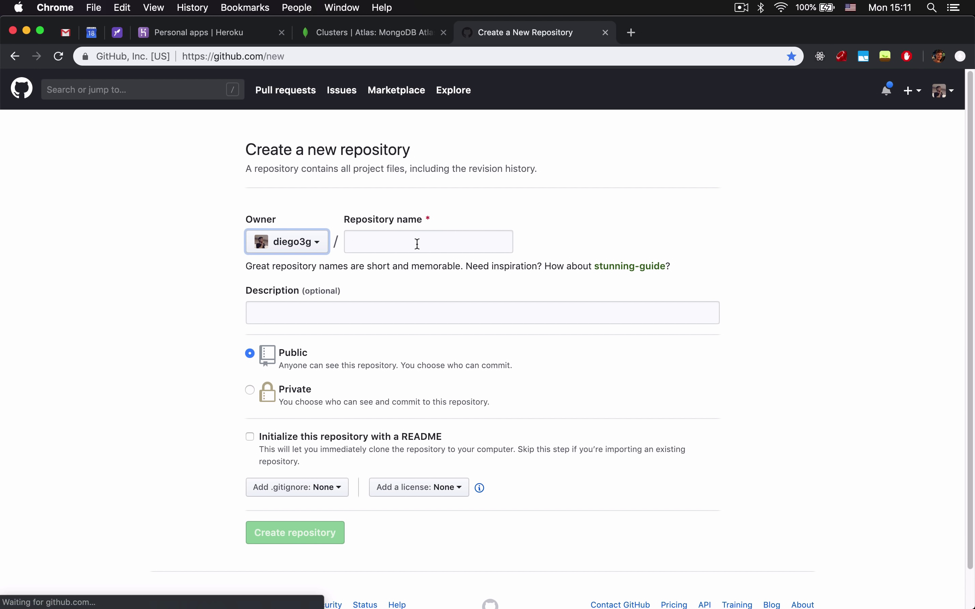
click(364, 242)
text(uploadexample-f)
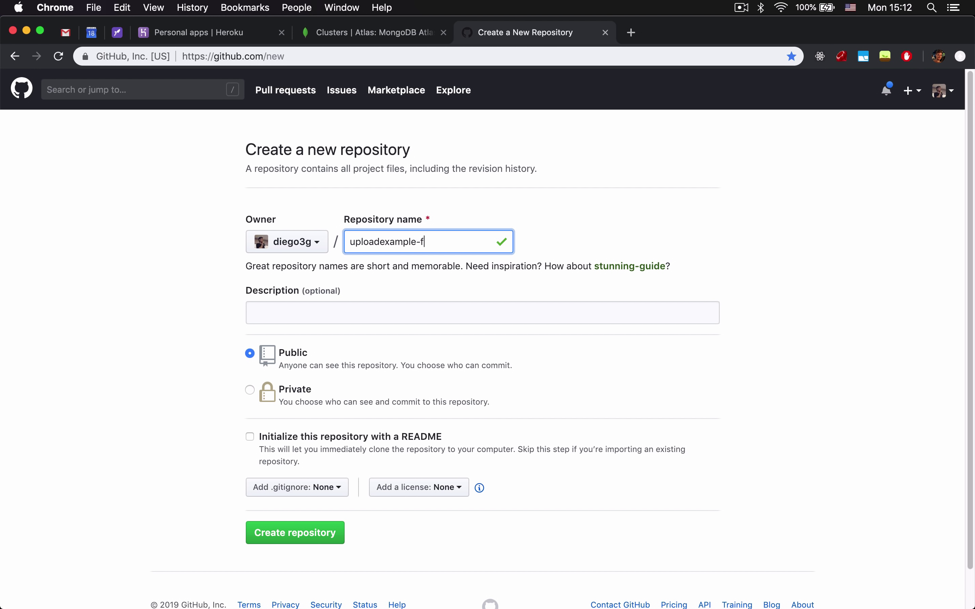
key(Tab)
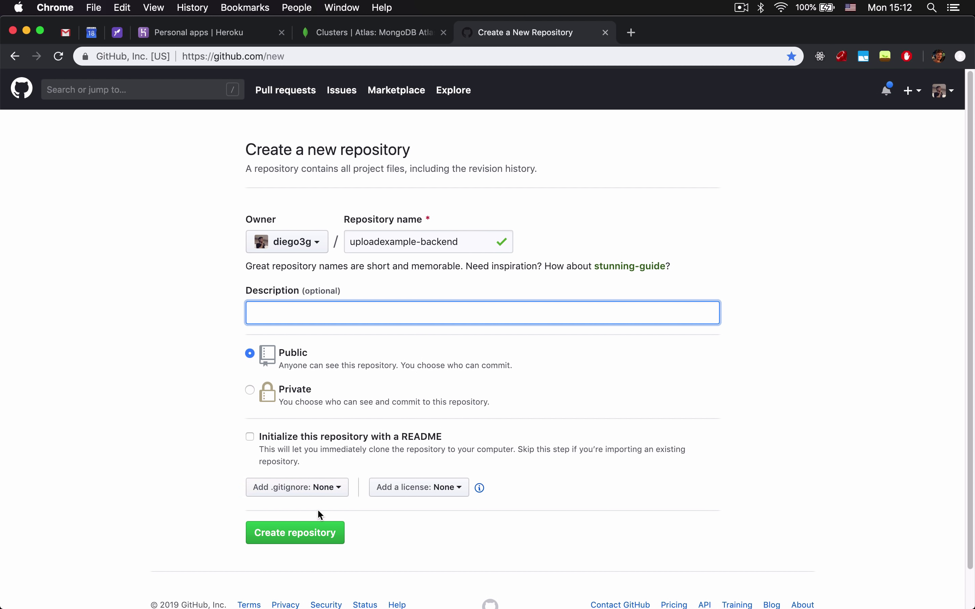
click(302, 525)
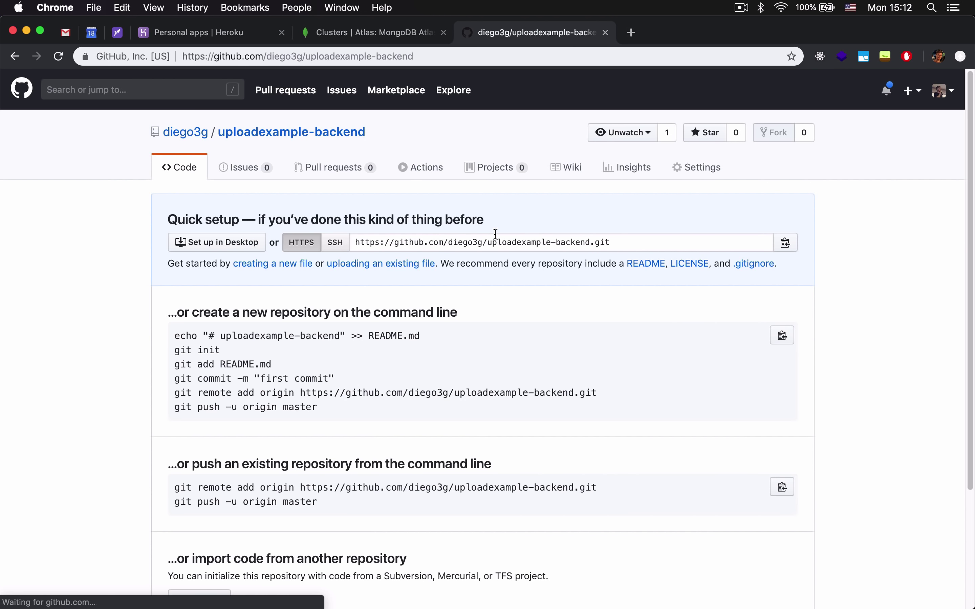
Copy the repository URL, then cd into backend and run git init.
click(497, 239)
key(super+c)
mouse_move(579, 586)
click(608, 582)
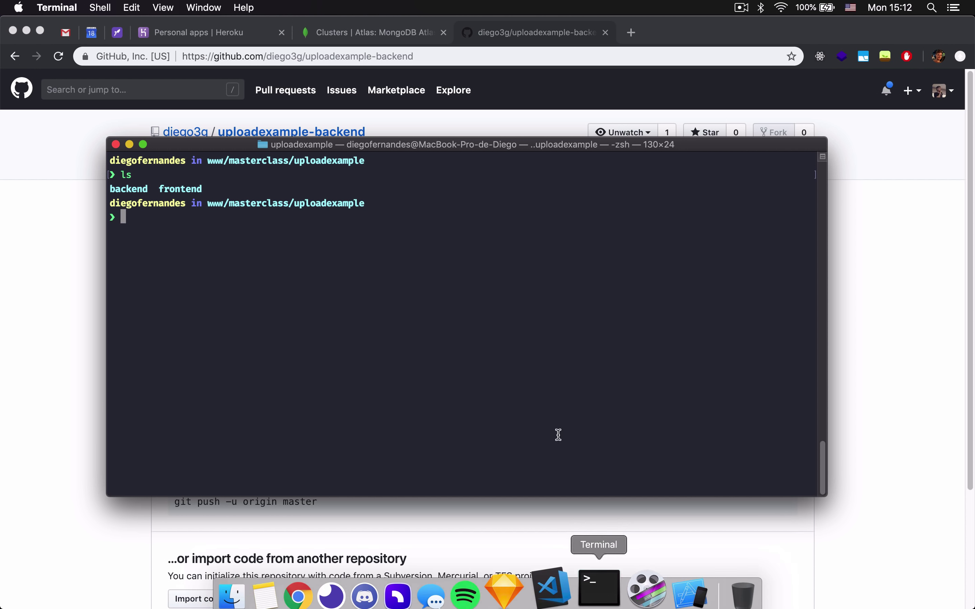
key(super+k)
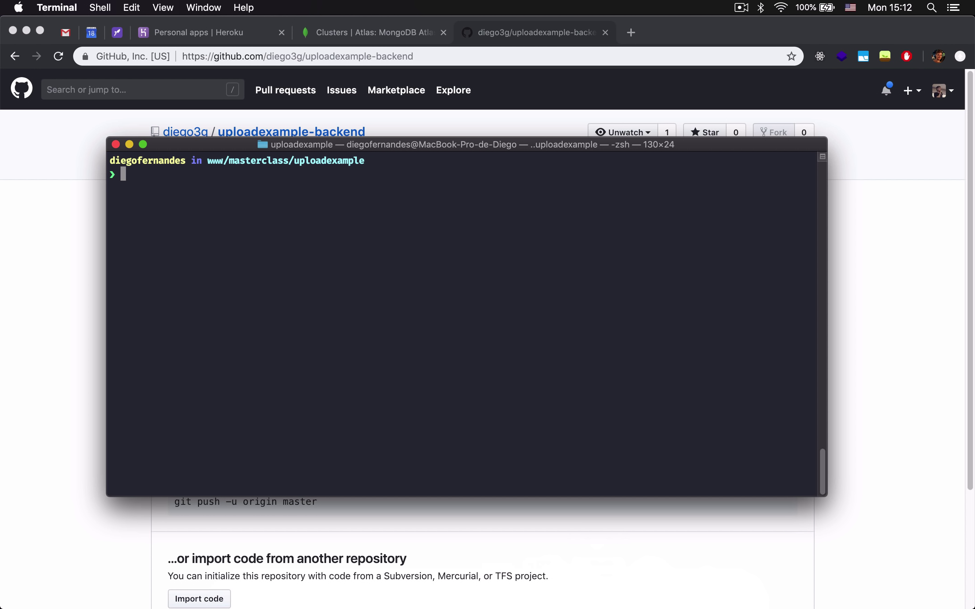
text(cd backend)
key(Return)
text(git in)
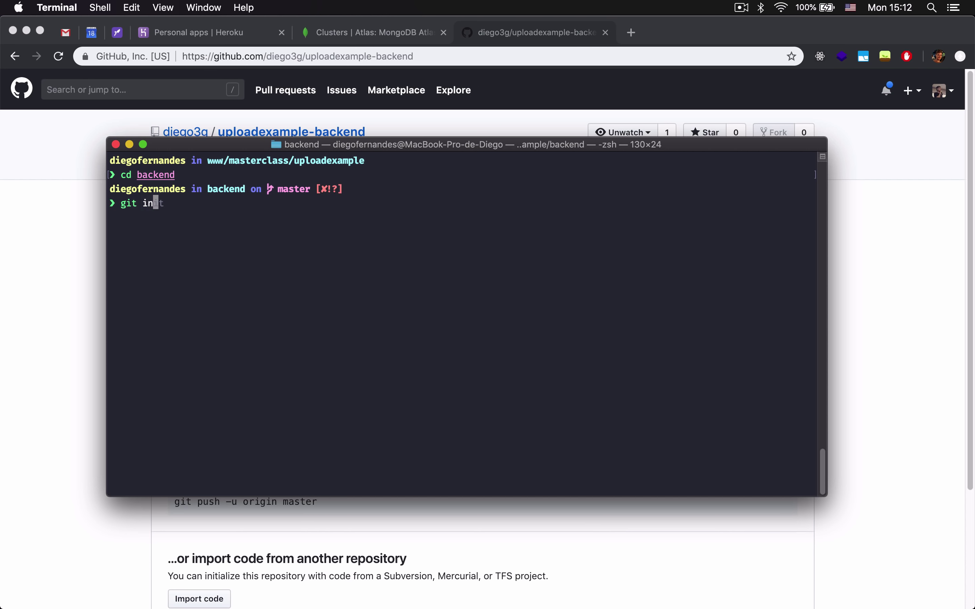
text(it)
key(Return)
Add the GitHub repository URL as the origin remote and check git lg.
key(super+k)
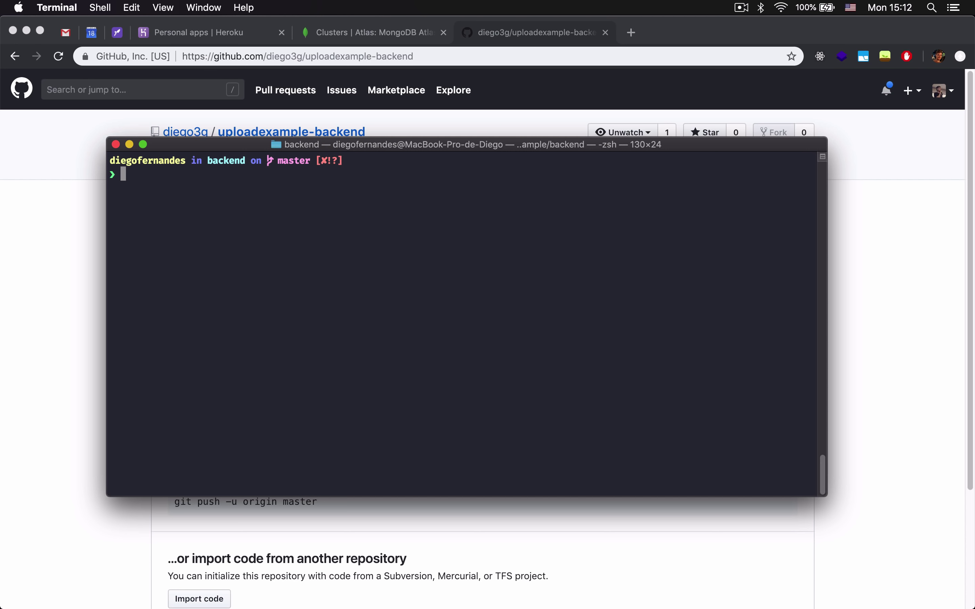
text(git remote )
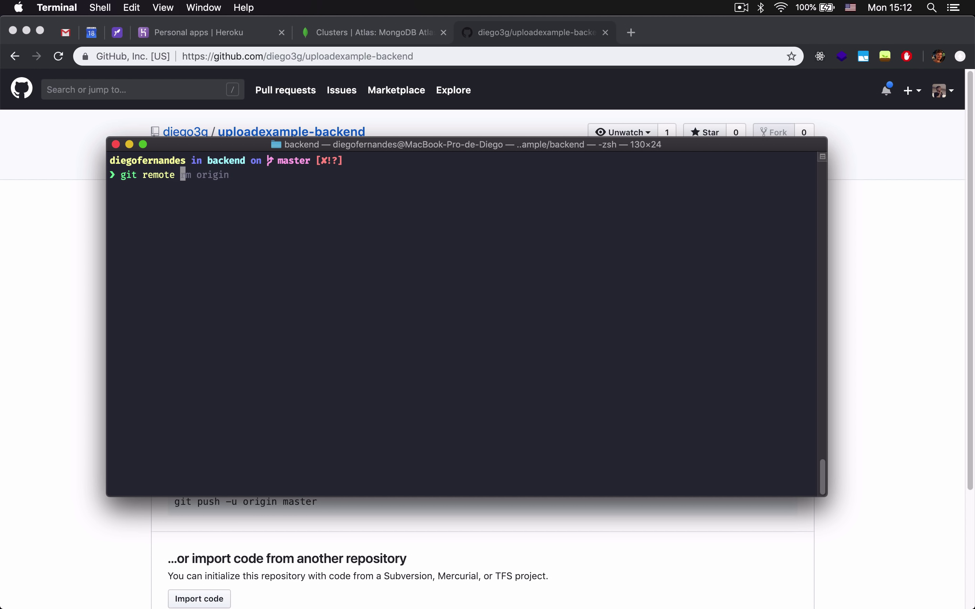
text(add origin)
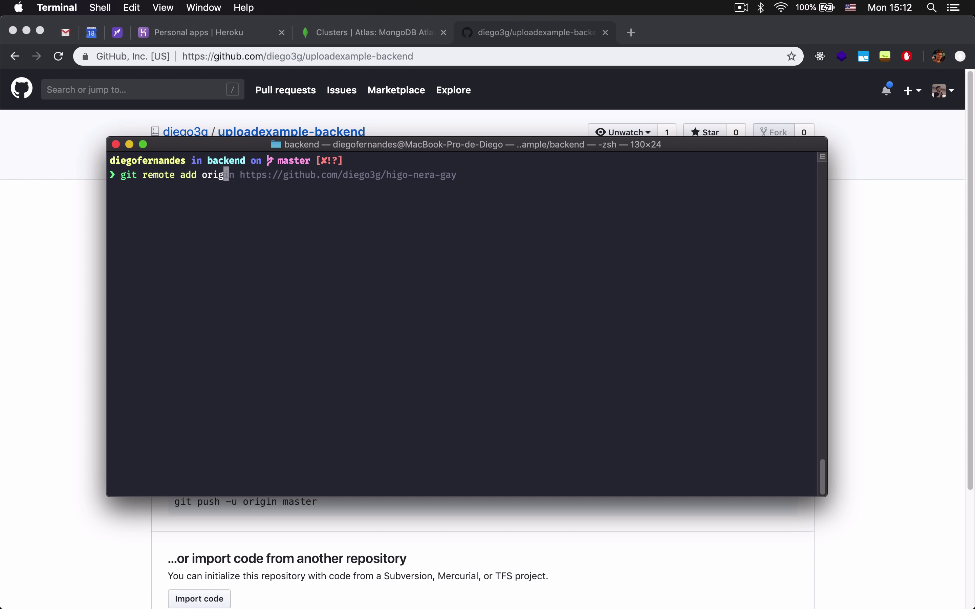
key(super+v)
key(Return)
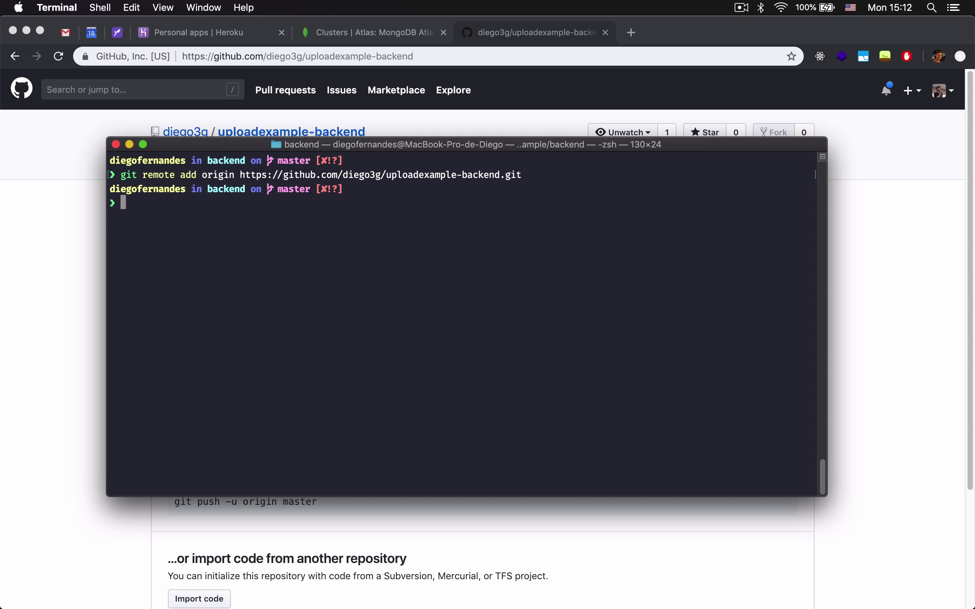
text(git lg)
key(Return)
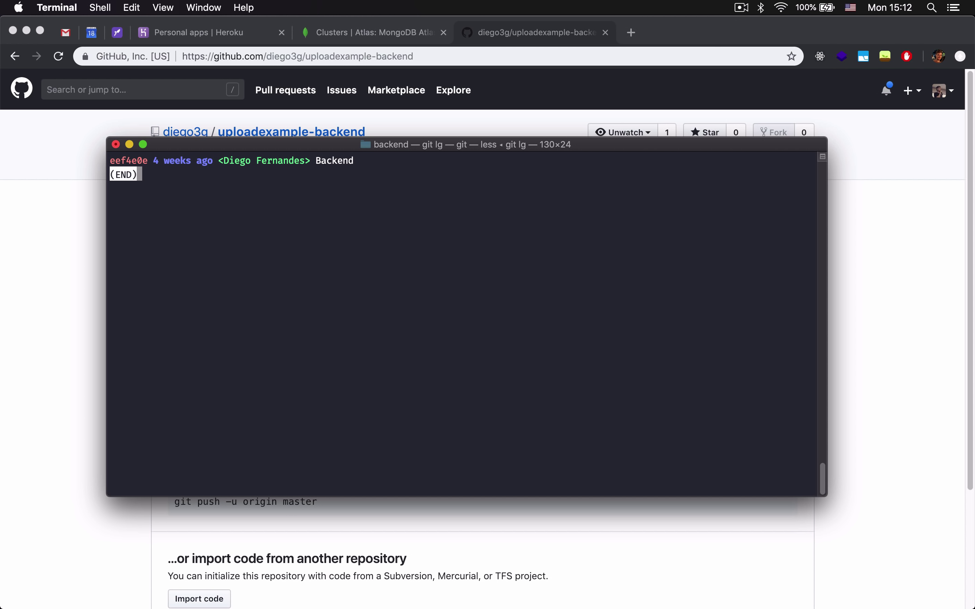
key(q)
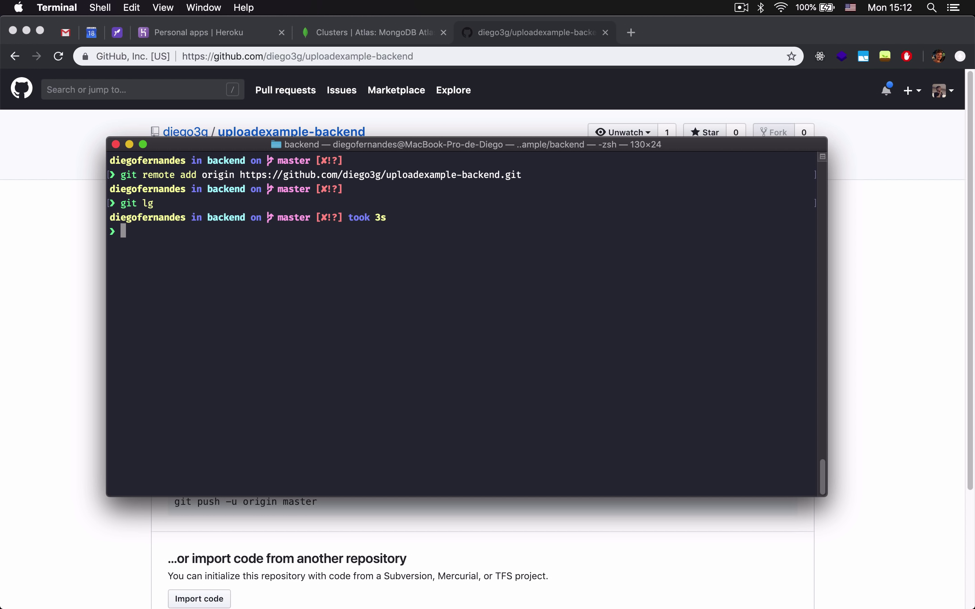
Stage all backend files with git add.
key(ctrl+l)
text(git add -)
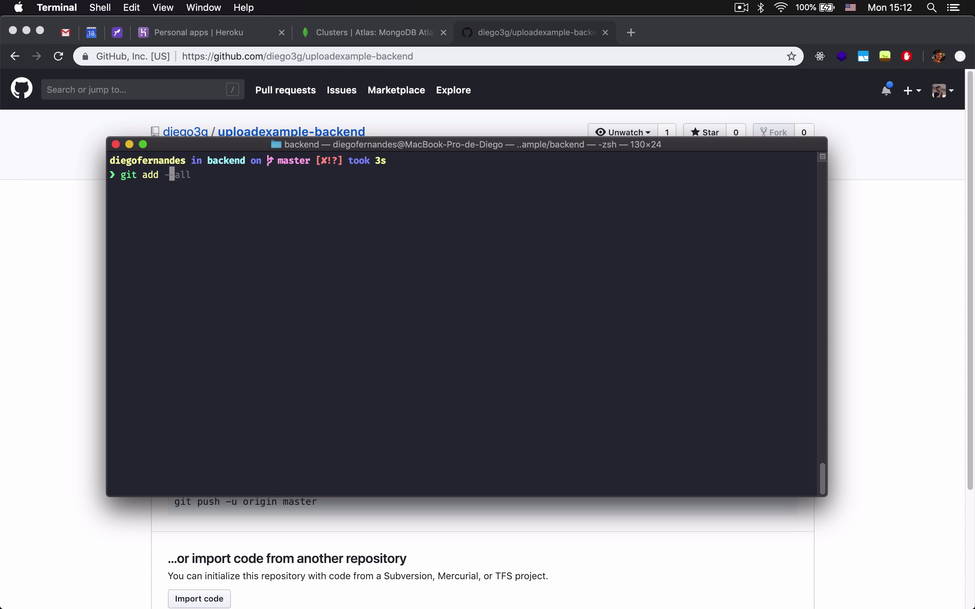
key(BackSpace)
text(.gi)
key(BackSpace)
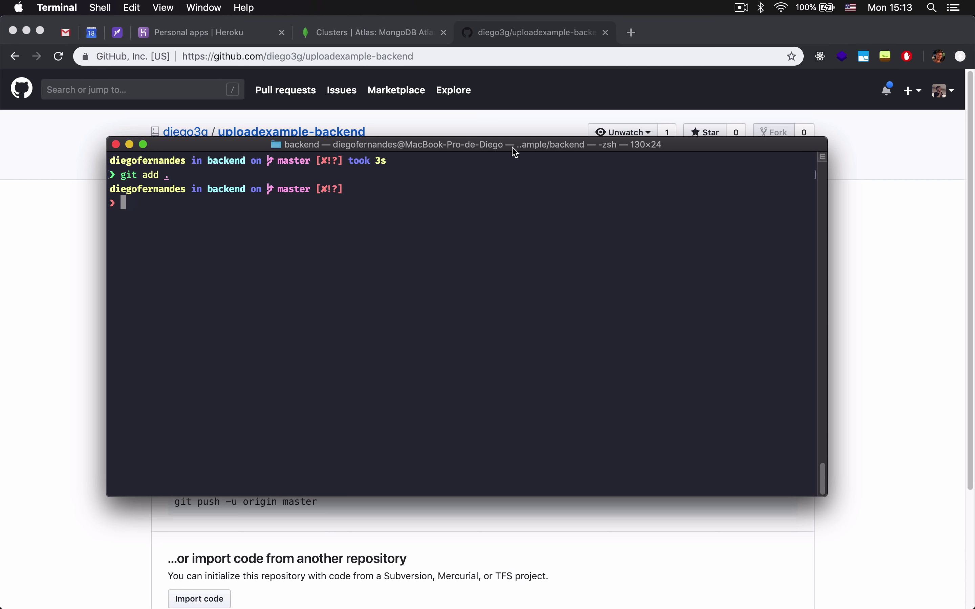
Create a .gitignore file in backend listing node_modules and .env.
click(567, 580)
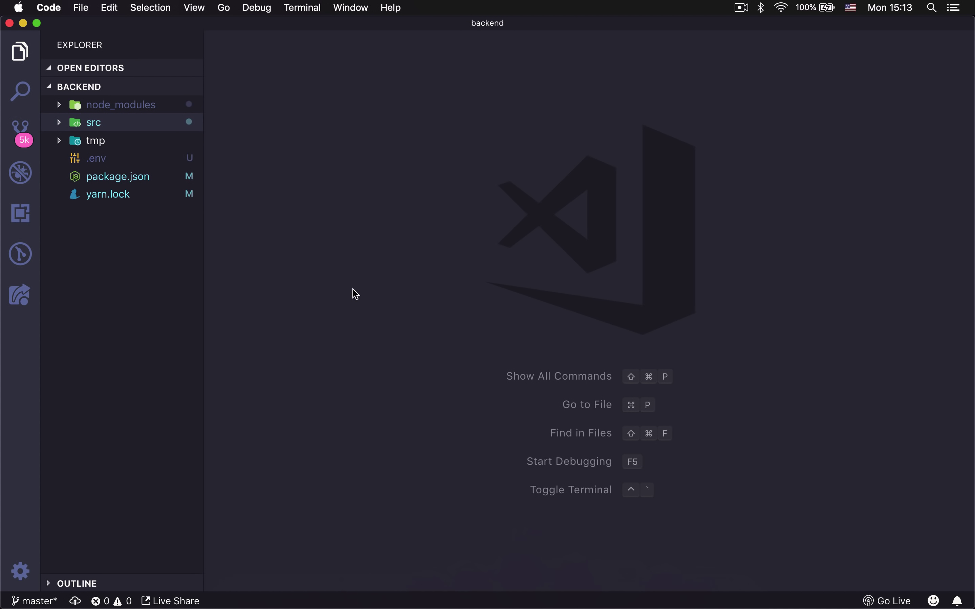
right_click(147, 232)
click(163, 240)
text(.git)
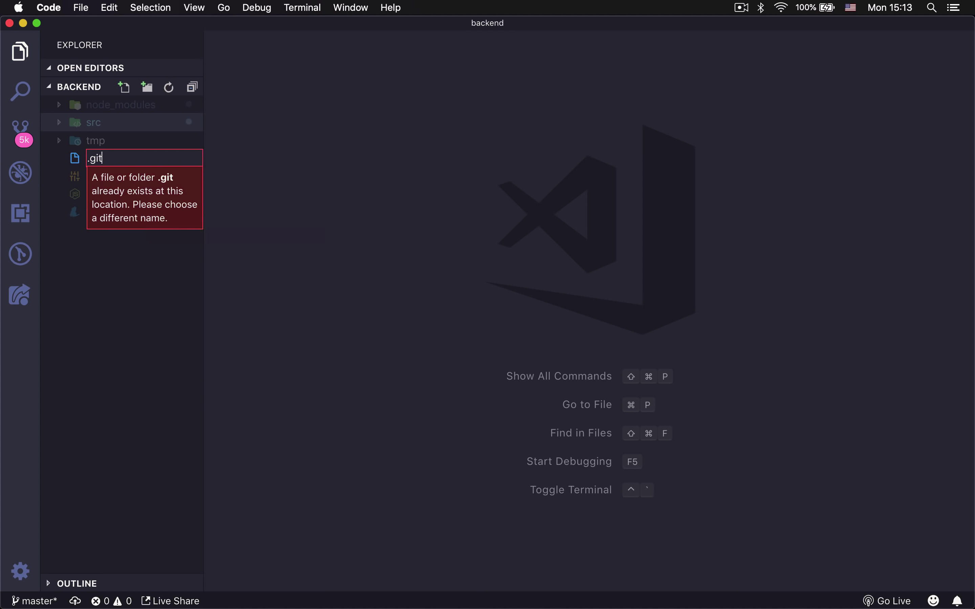
text(ignore)
key(Return)
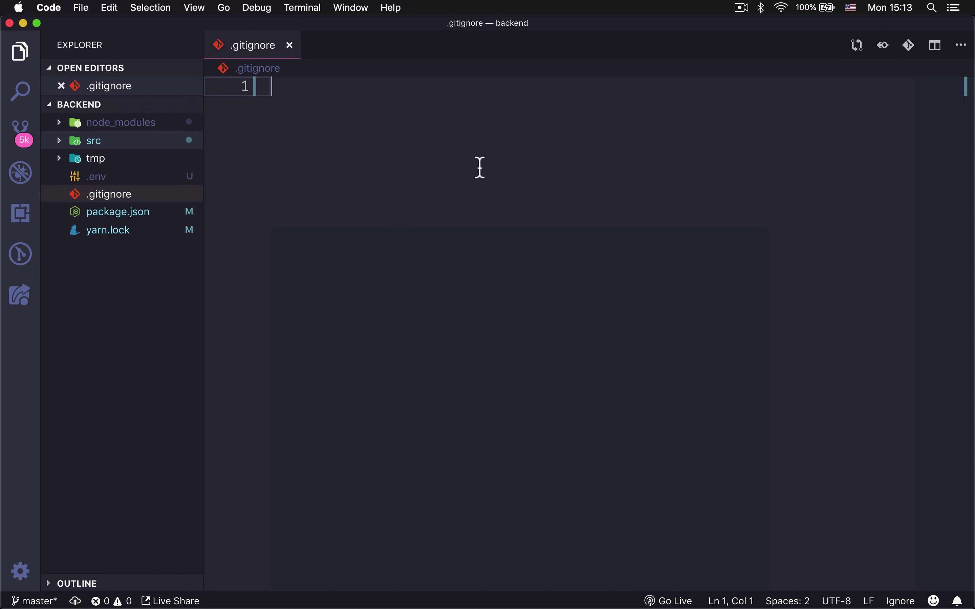
text(node_modules)
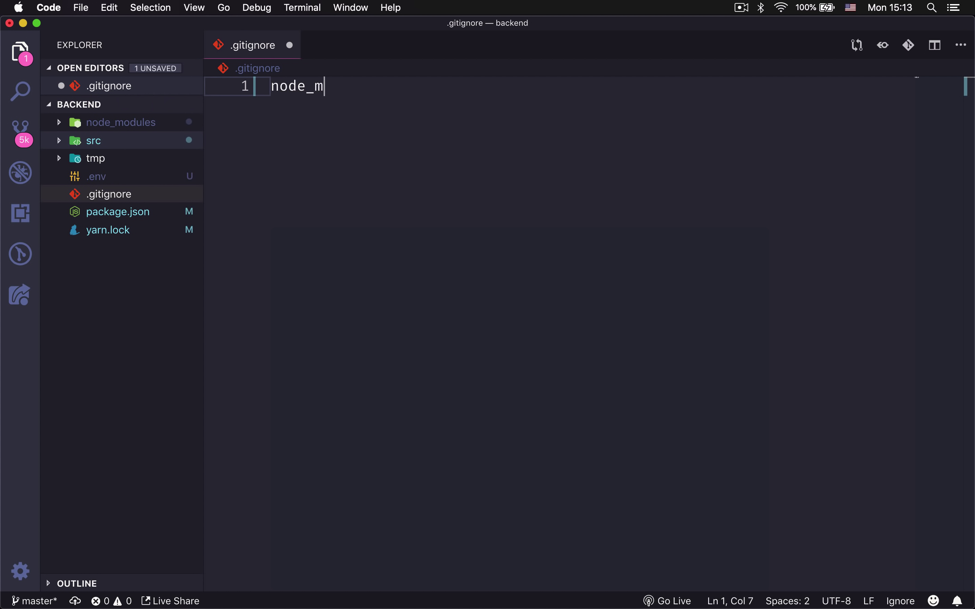
key(Return)
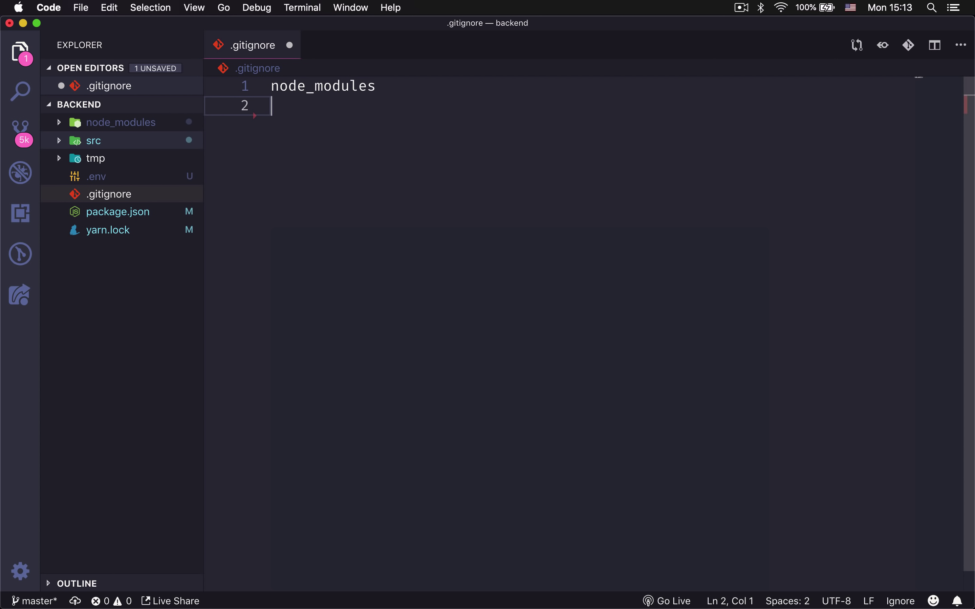
key(Return)
text(.env)
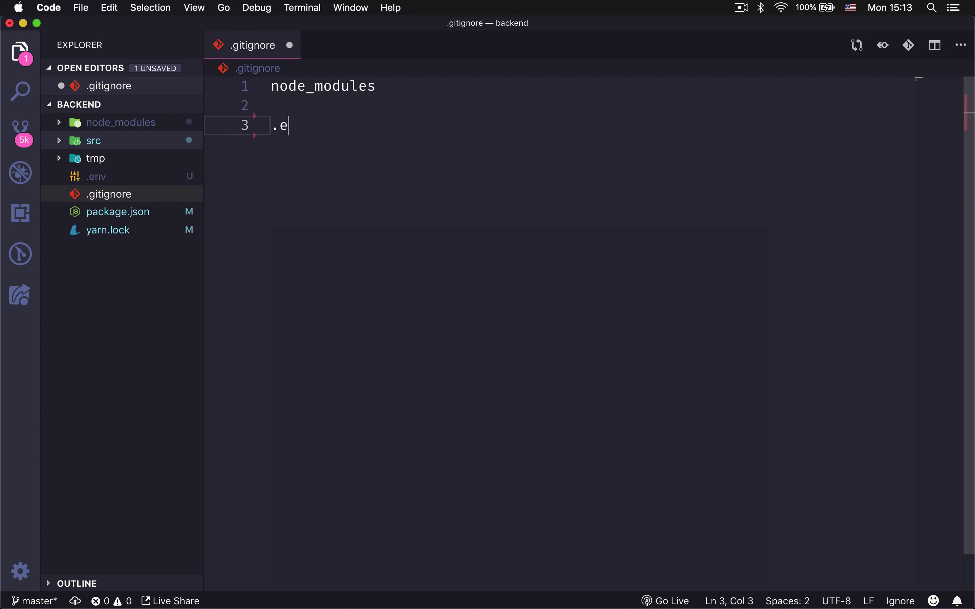
key(Return)
key(Return)
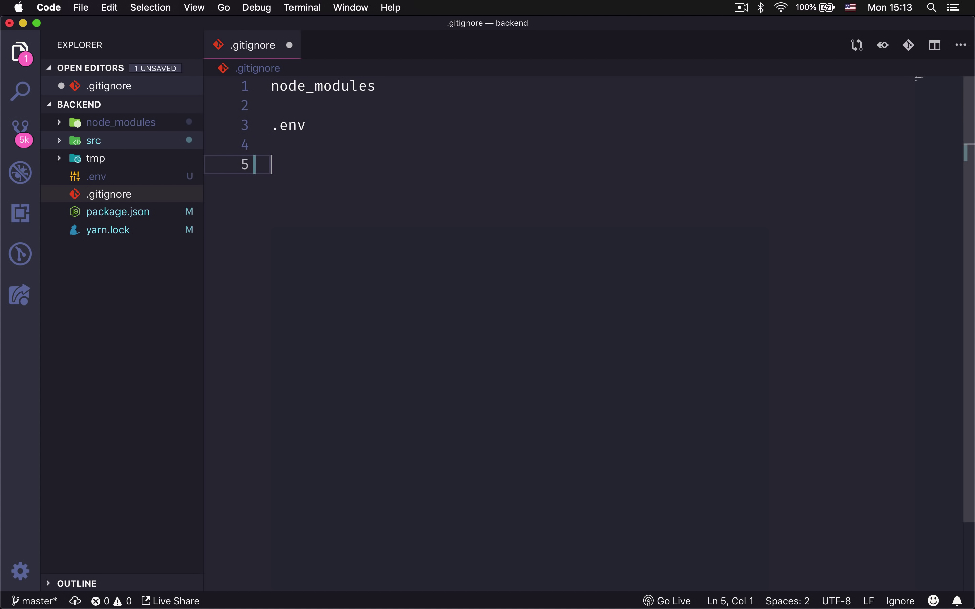
Add the rules tmp/uploads/* and !tmp/uploads/.gitkeep to .gitignore.
click(133, 176)
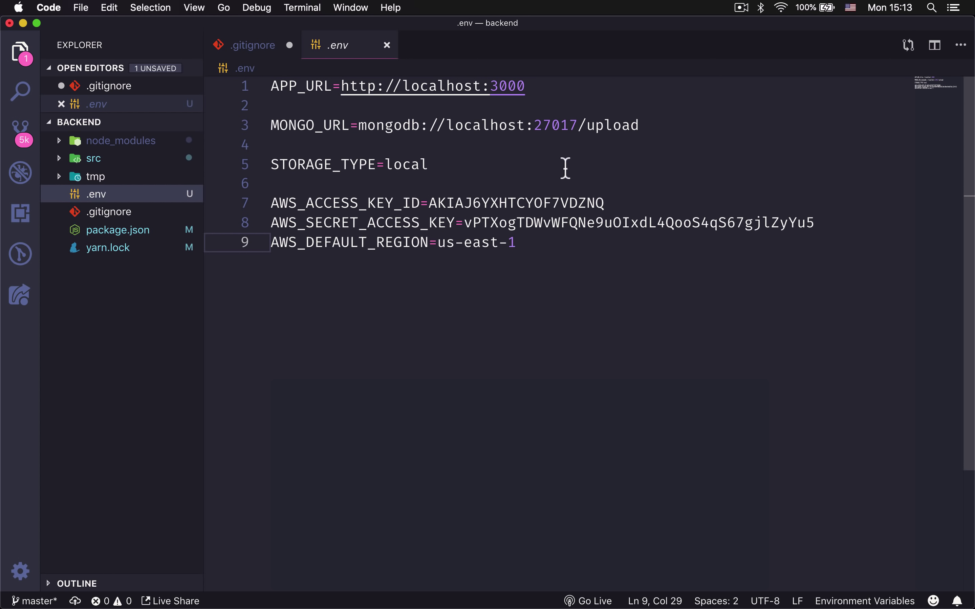
key(super+w)
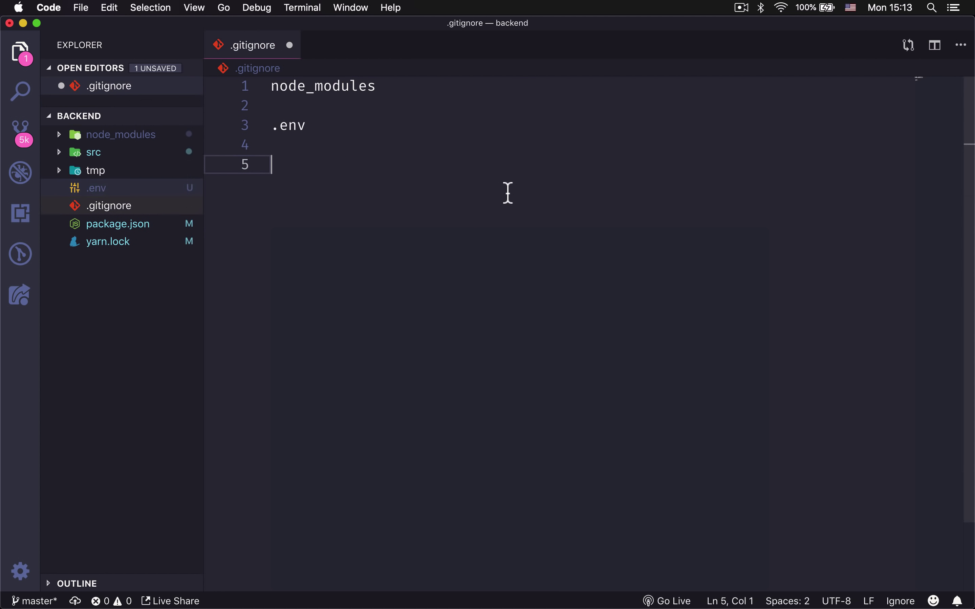
text(t)
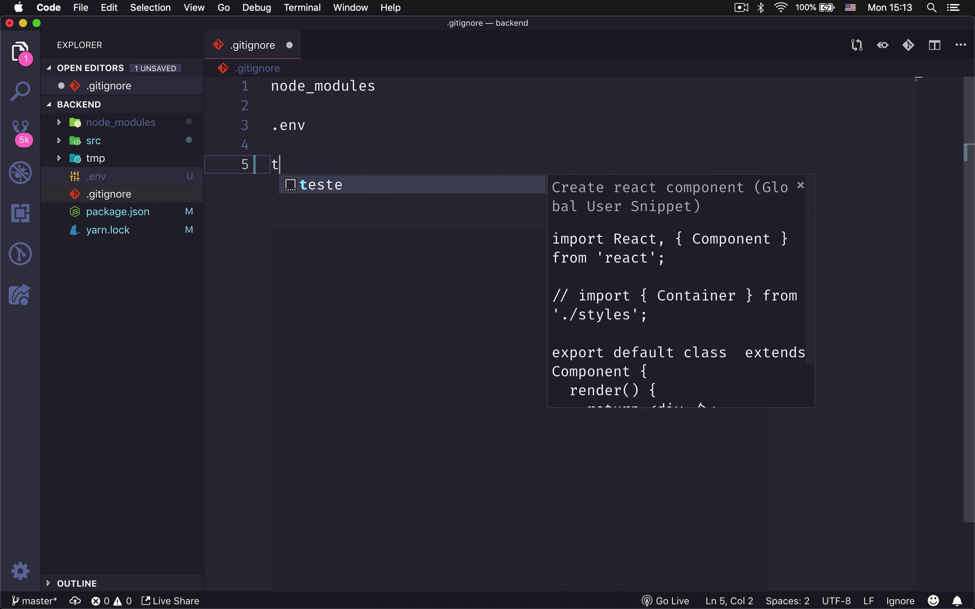
text(mp/uploads/)
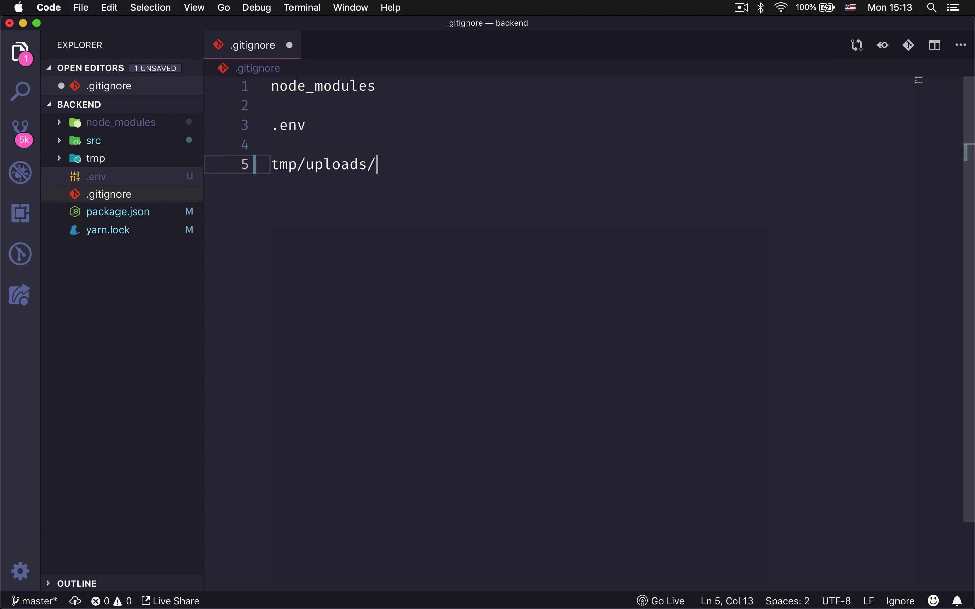
text(*)
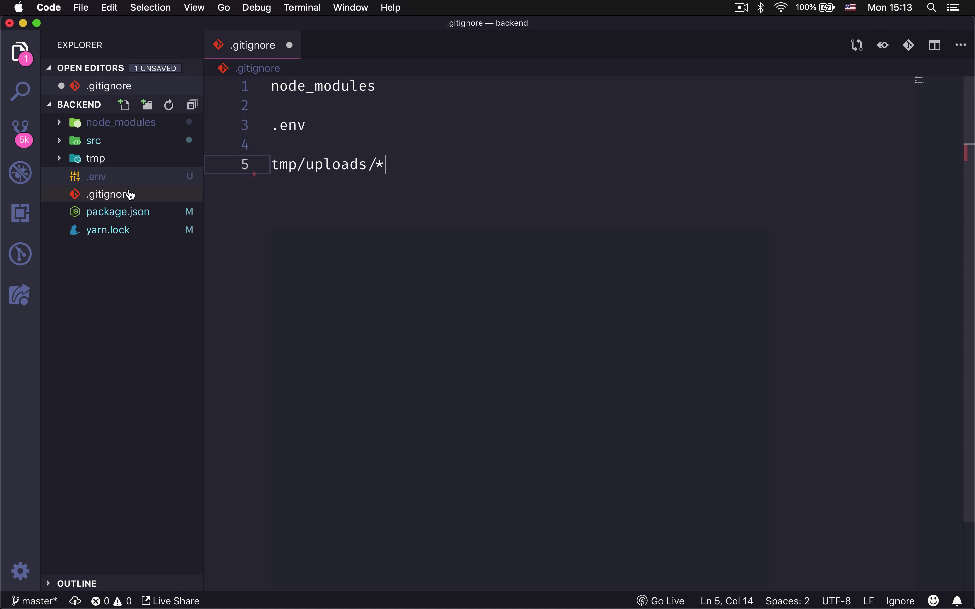
click(123, 162)
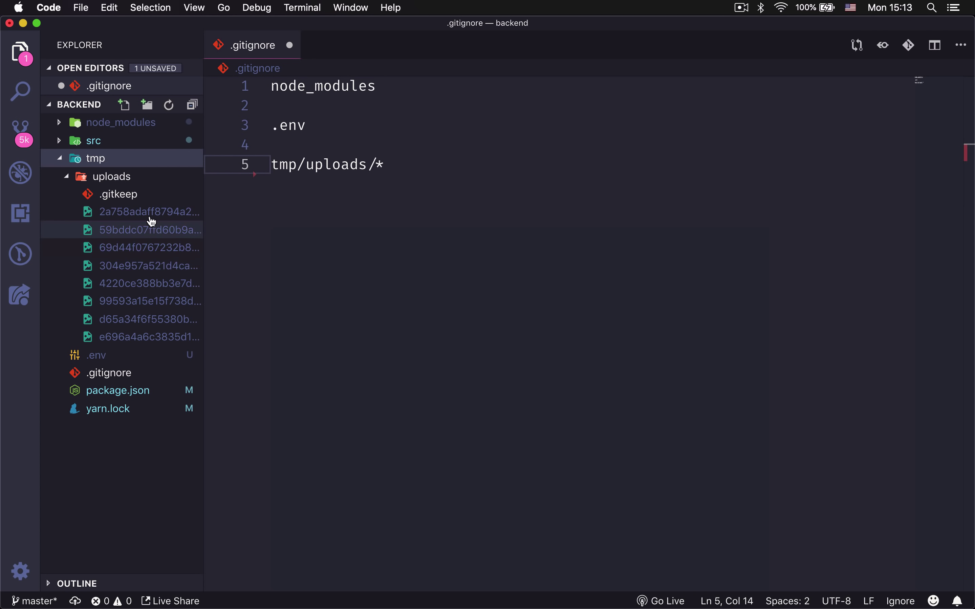
click(445, 177)
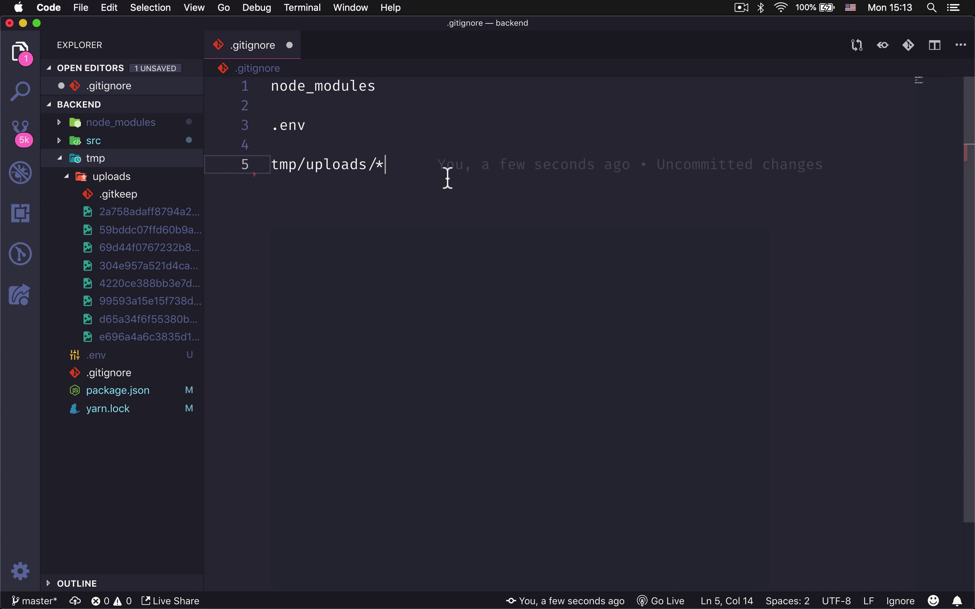
key(Return)
text(!tmp/)
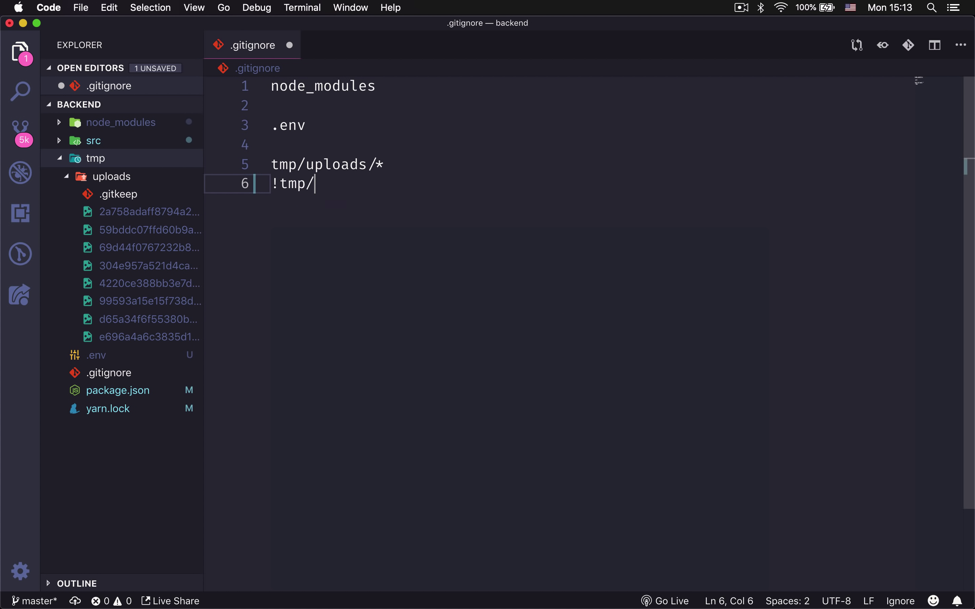
click(121, 200)
key(super+w)
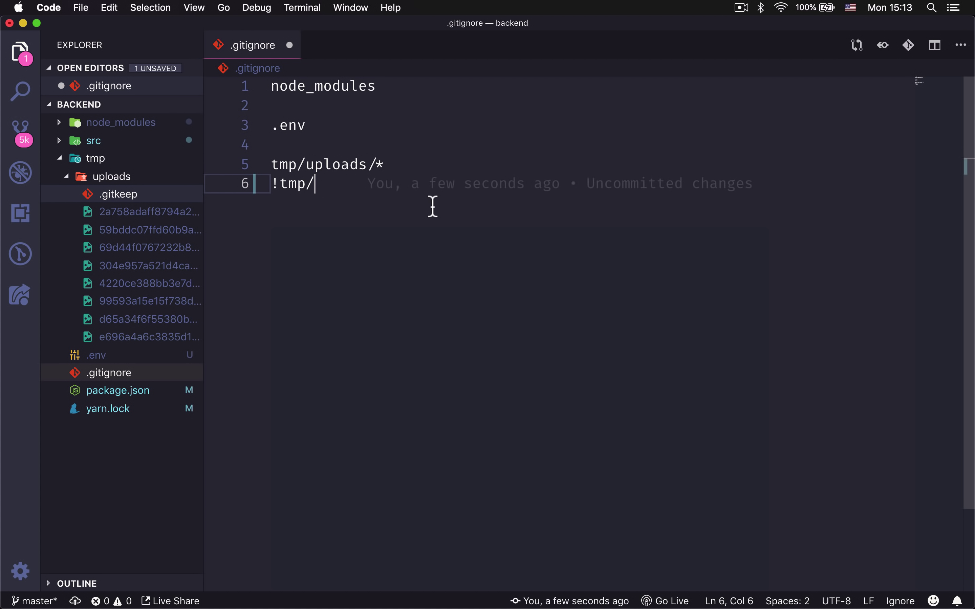
text(uploads/)
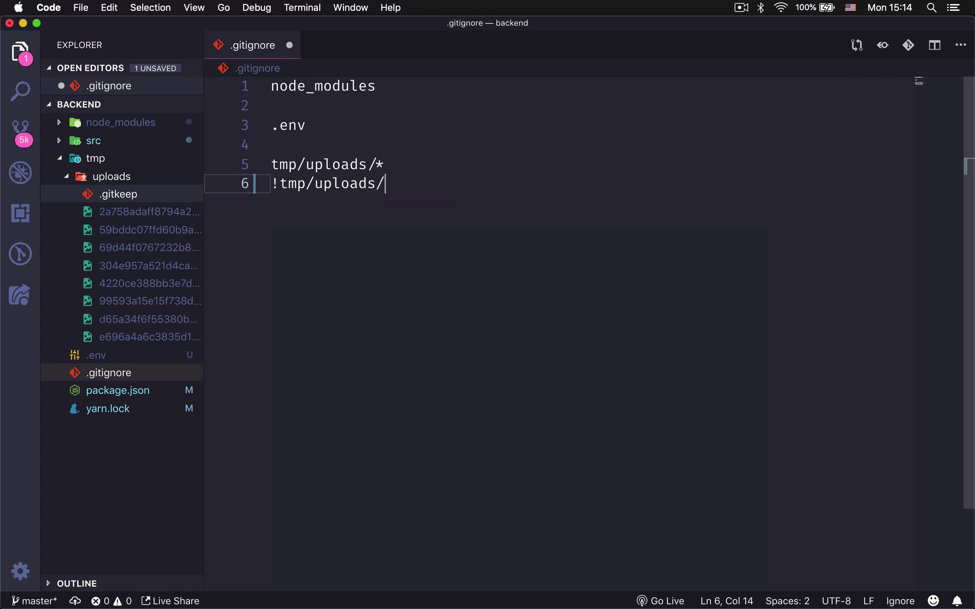
text(.gitkeep)
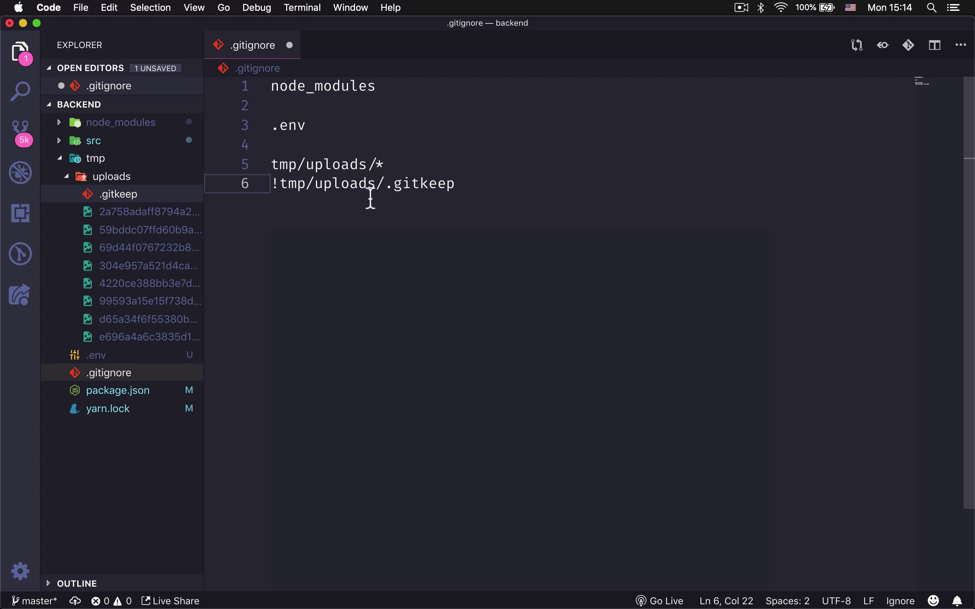
Review the two tmp/uploads rules and save .gitignore.
double_click(363, 189)
drag(418, 166, 252, 166)
click(393, 166)
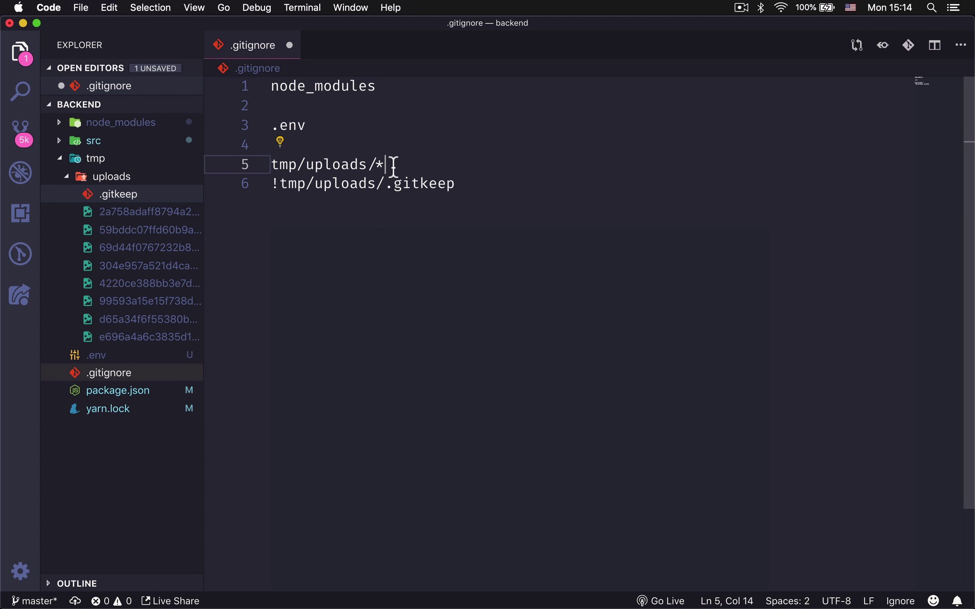
drag(419, 166, 244, 163)
drag(415, 174, 235, 175)
click(308, 190)
click(278, 183)
key(shift+Left)
click(331, 190)
click(279, 188)
key(shift+Left)
click(313, 197)
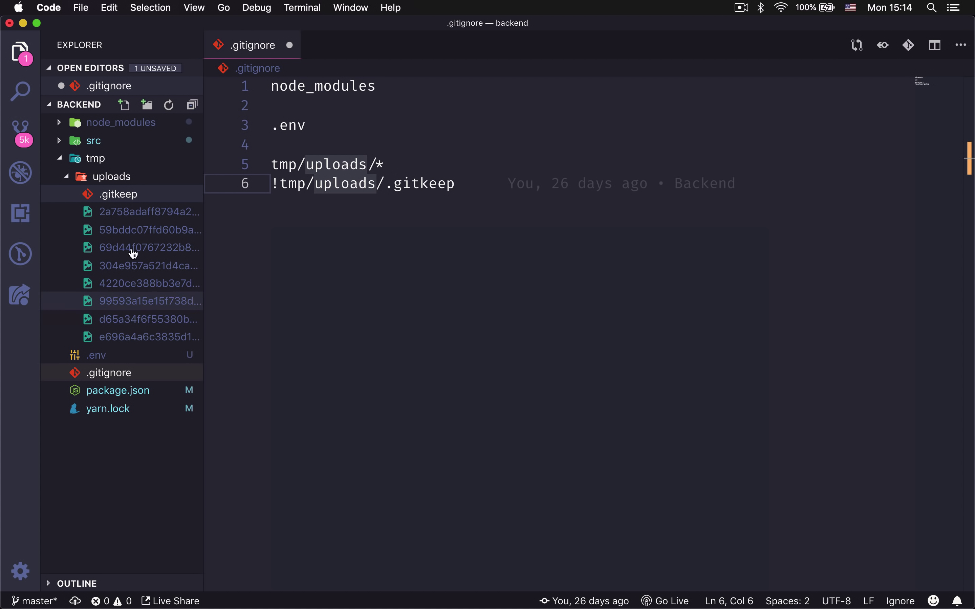
click(539, 213)
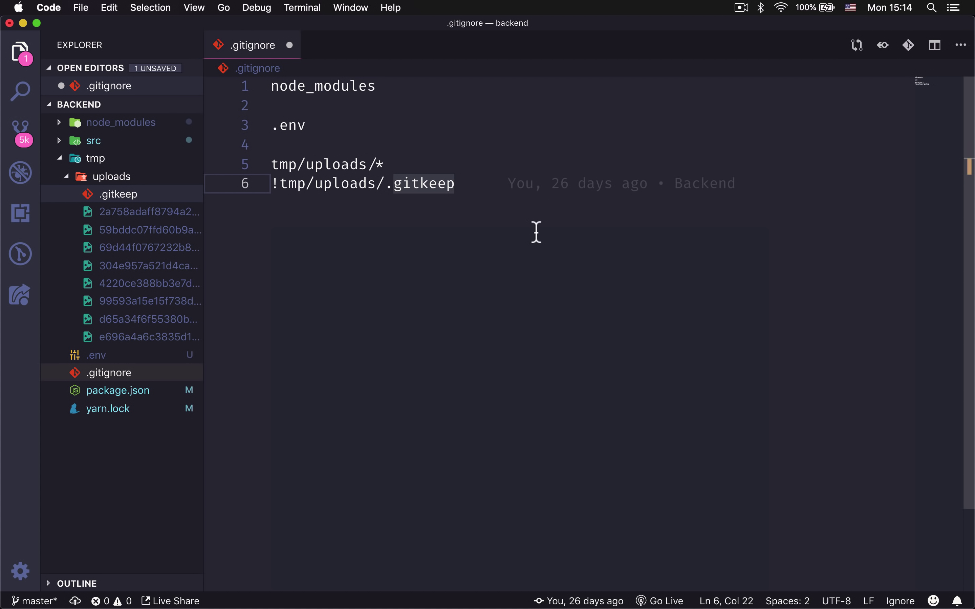
key(super+s)
Check git status and review the changes with git diff in Terminal.
mouse_move(641, 585)
click(610, 586)
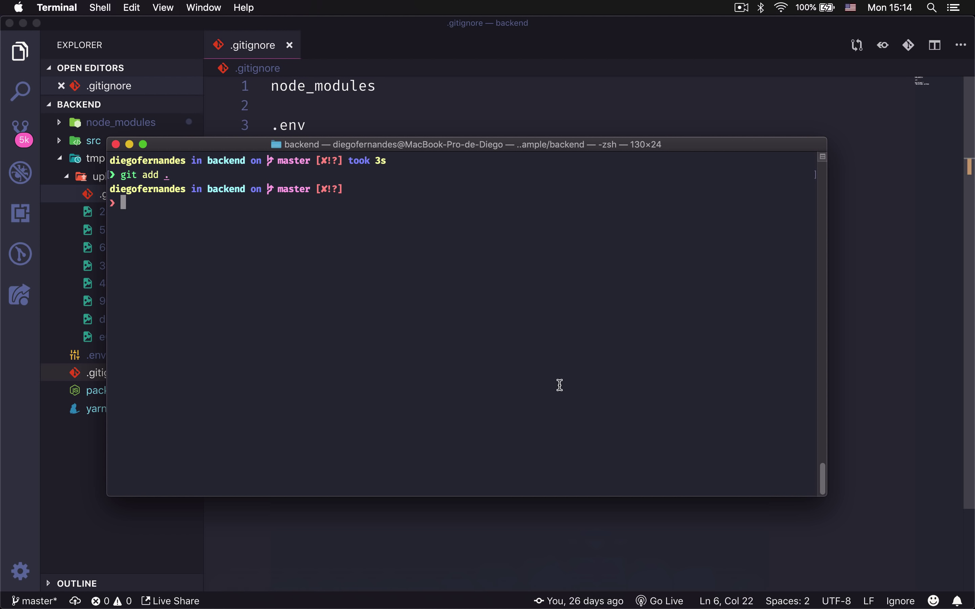
text(git st)
key(Return)
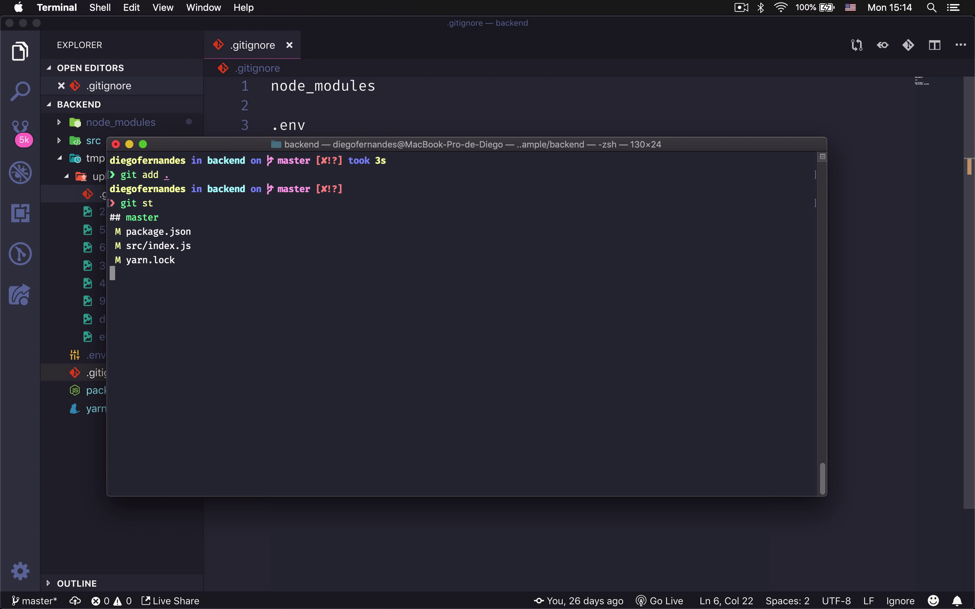
text(git diff)
key(Return)
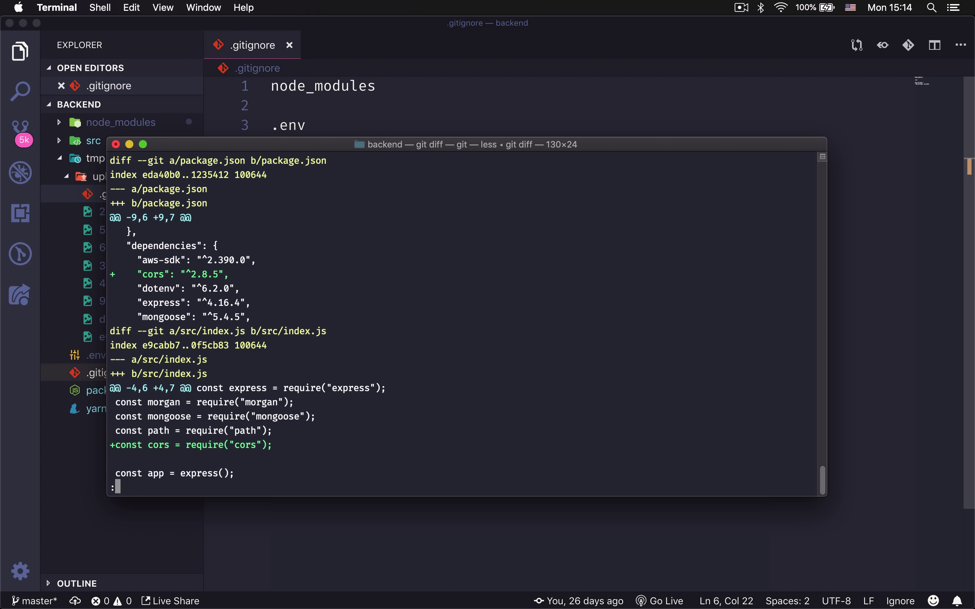
key(Down)
key(Down)
key(Down)
key(Down)
key(Down)
key(Down)
key(Down)
key(Down)
key(Down)
key(Down)
key(Down)
key(Down)
key(Down)
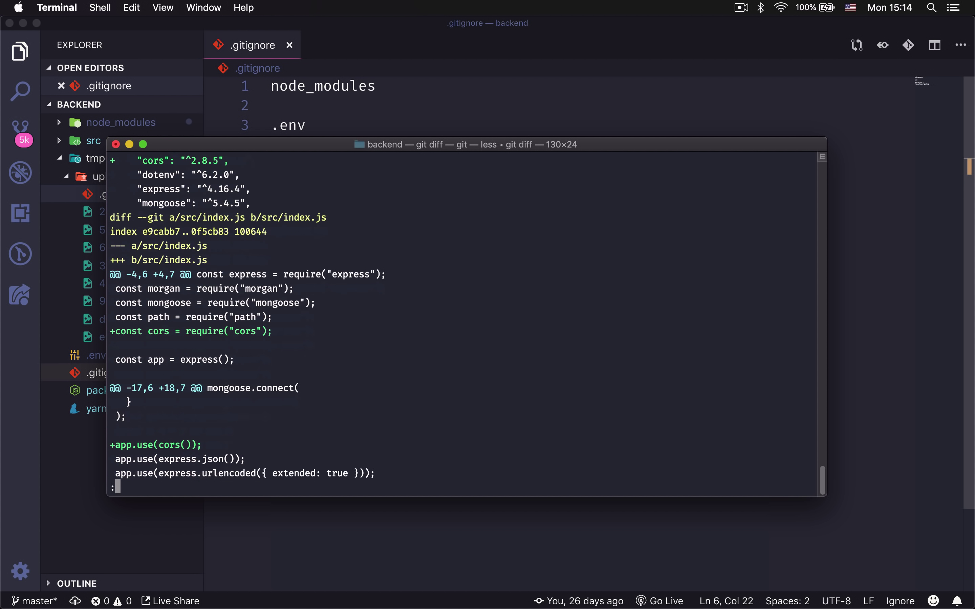
key(Down)
key(Down)
key(Down)
Stage all files and commit them with the message "Adiciona CORS".
text(qgit add --)
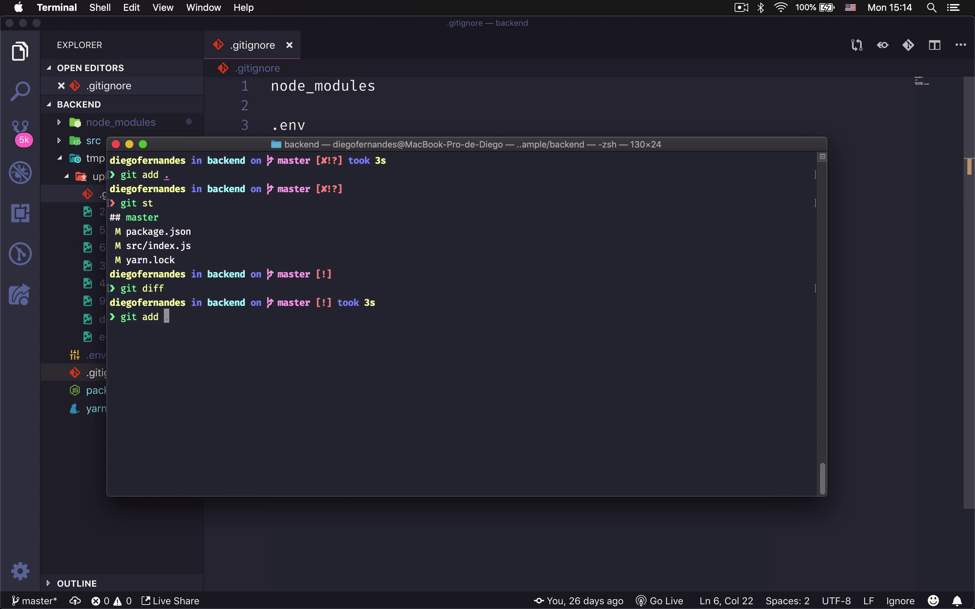
key(Right)
key(Return)
text(git c)
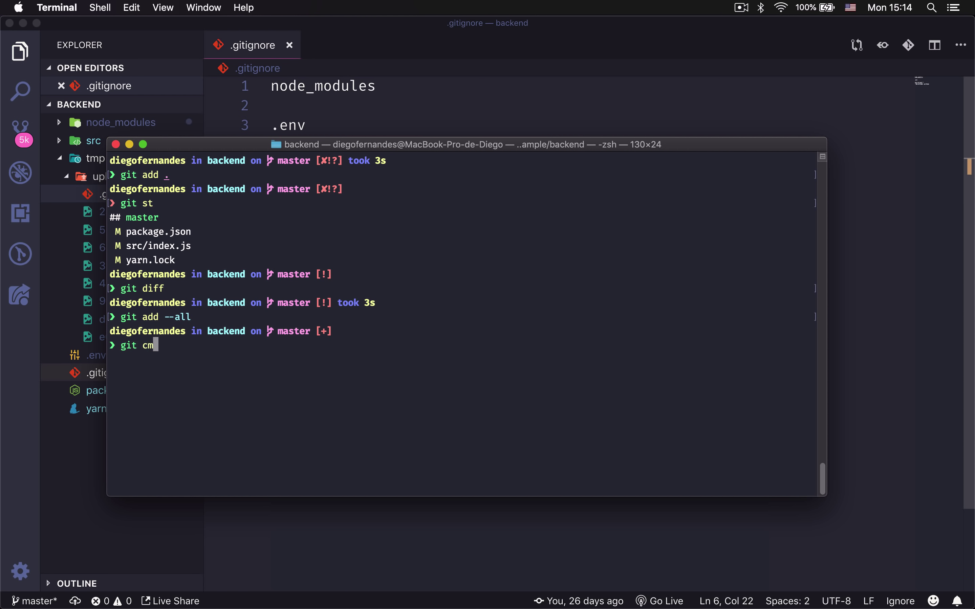
text(ommit -m "")
click(482, 106)
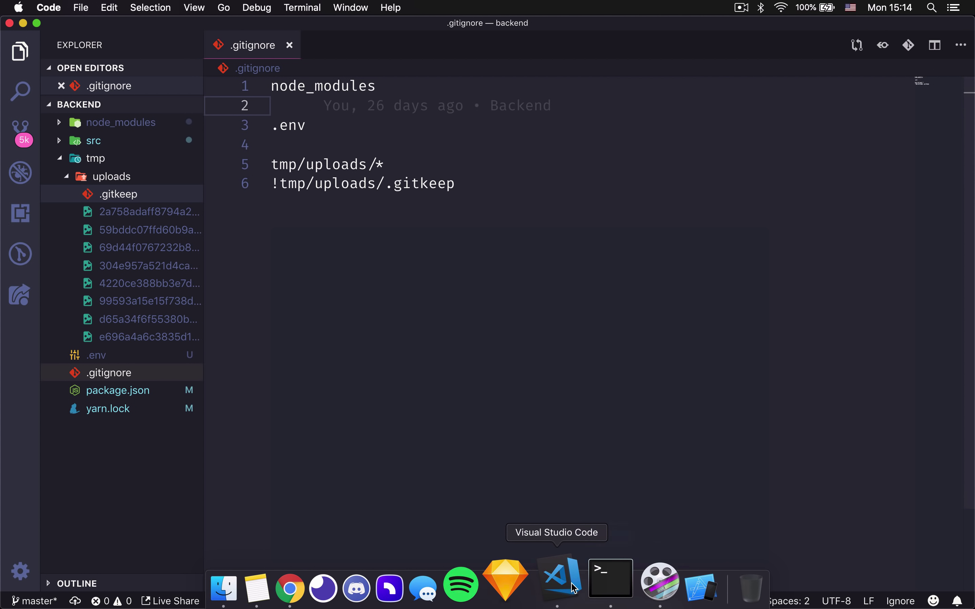
key(super+Tab)
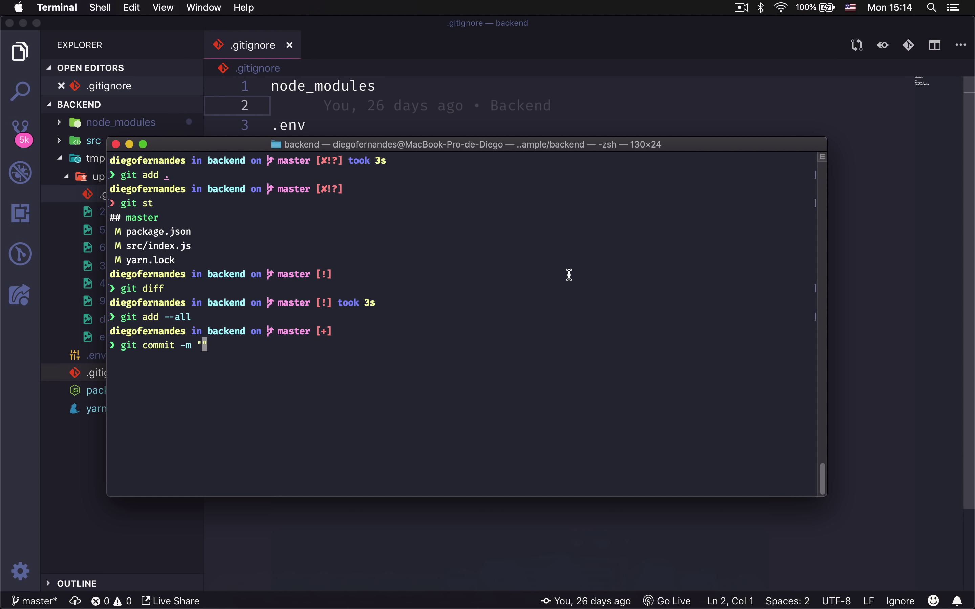
text(Adiciona co)
key(BackSpace)
key(BackSpace)
text(CORS)
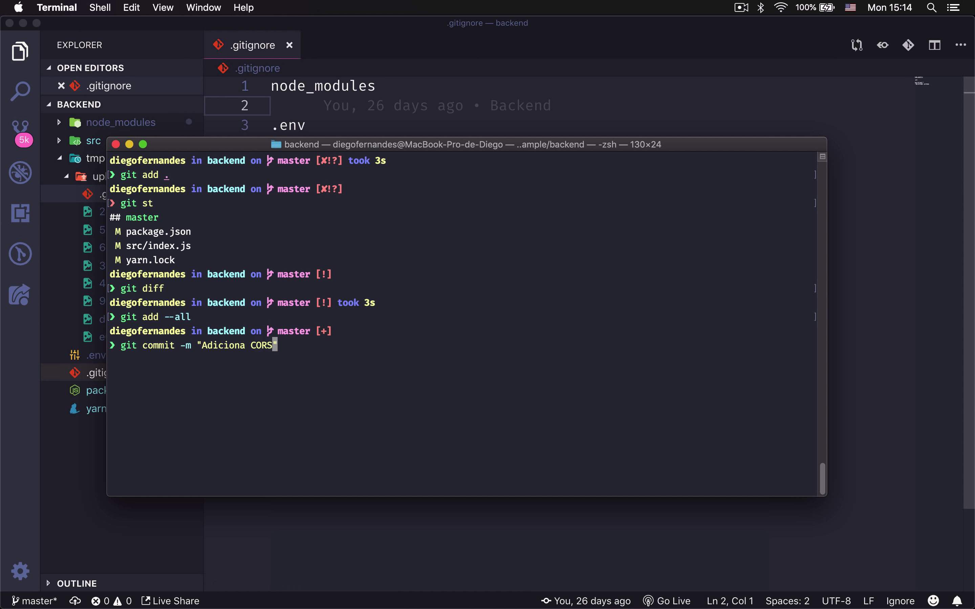
key(Return)
Push the commit to the GitHub remote with git push.
key(ctrl+l)
text(git push)
key(Return)
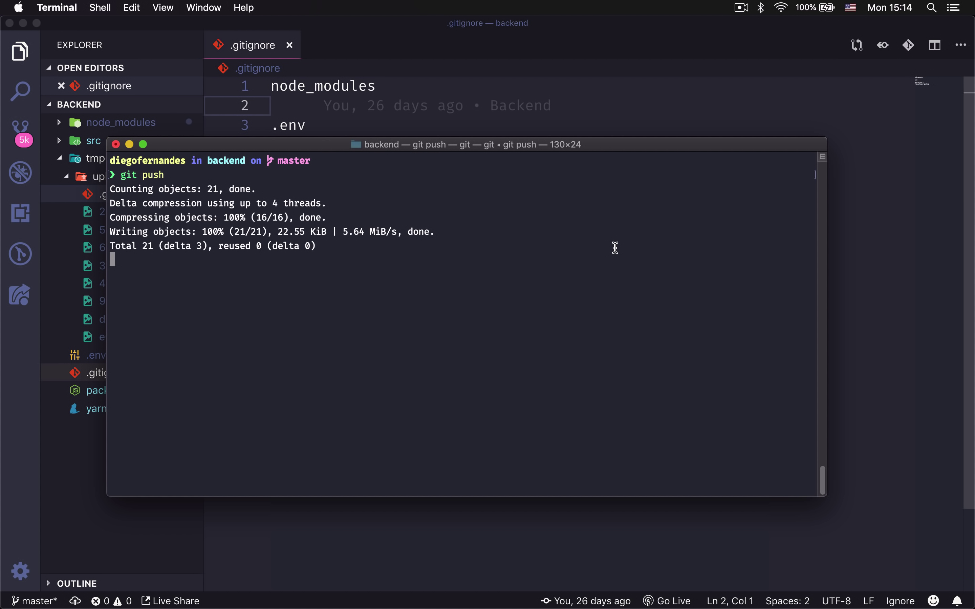
Open src/index.js and inspect the cors require line.
click(394, 125)
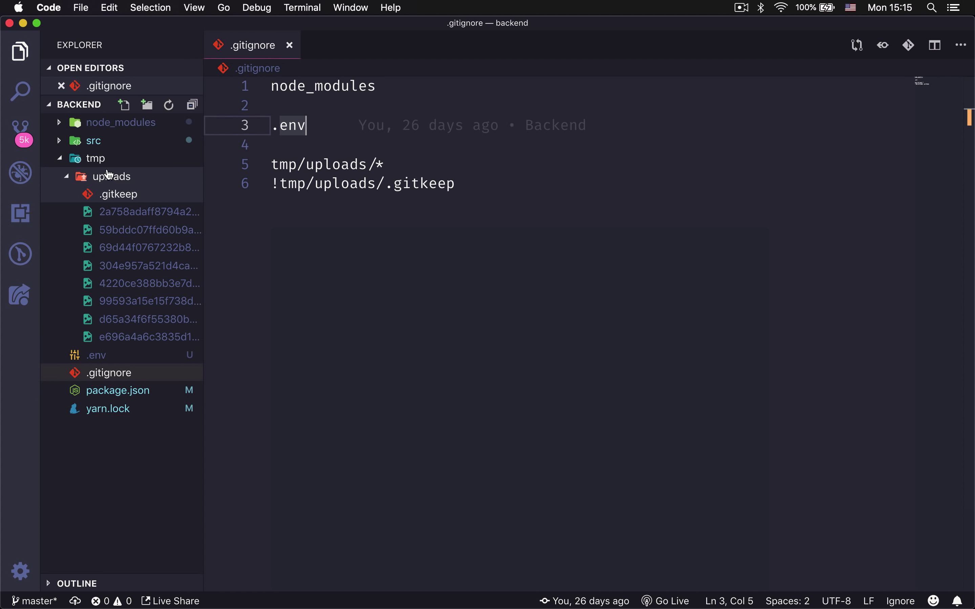
click(96, 141)
click(148, 200)
click(529, 205)
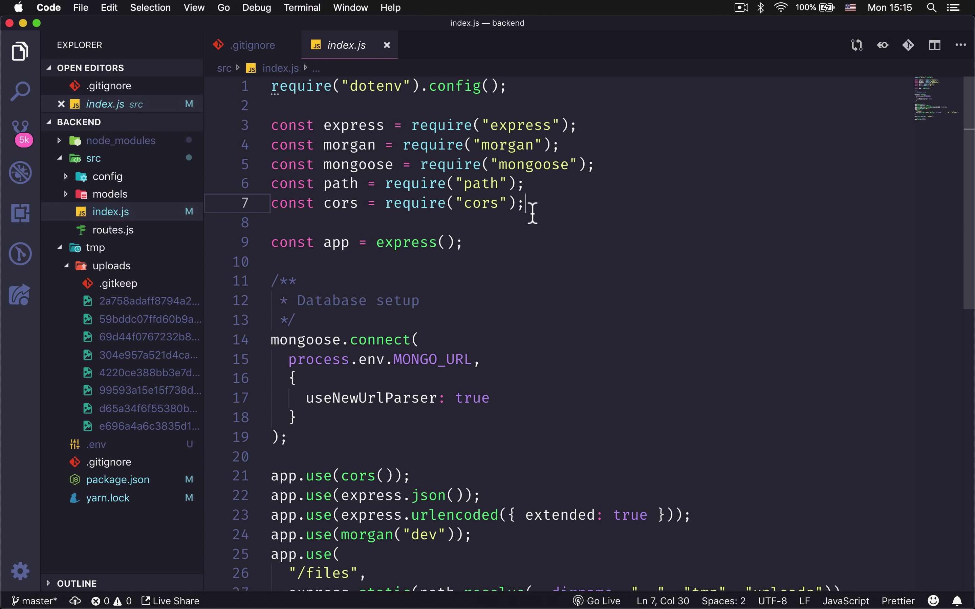
drag(542, 205, 261, 203)
click(557, 210)
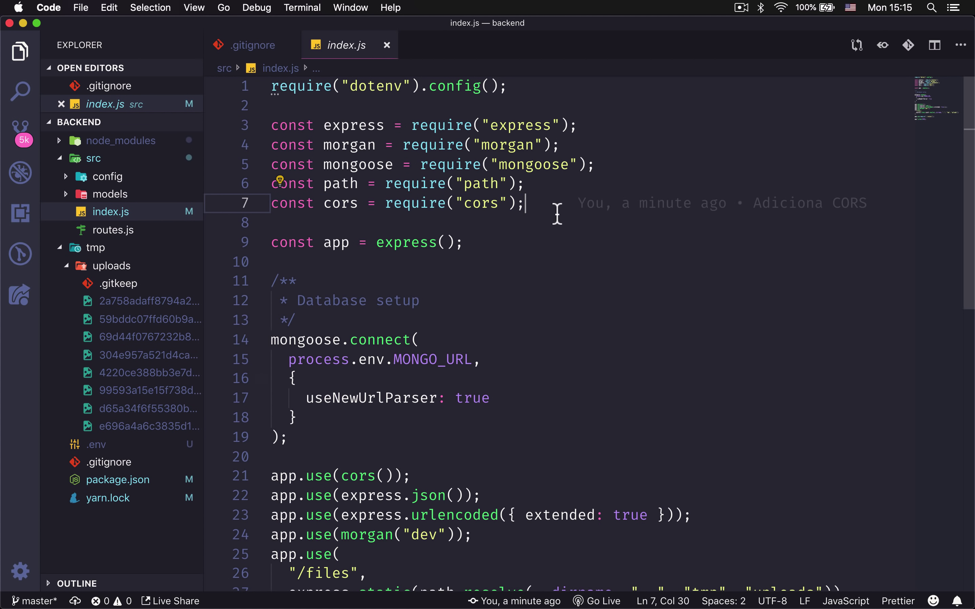
mouse_move(559, 212)
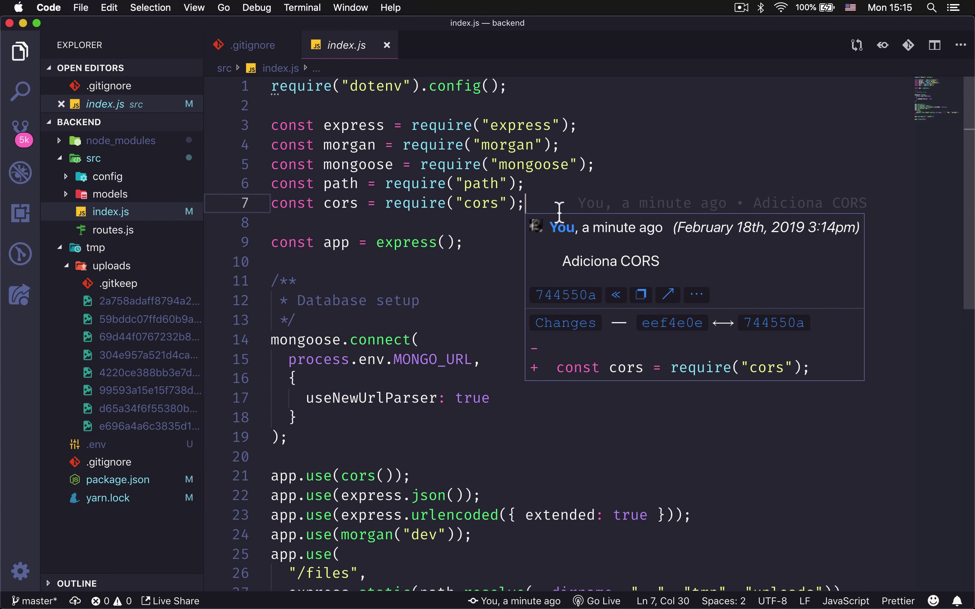
double_click(491, 209)
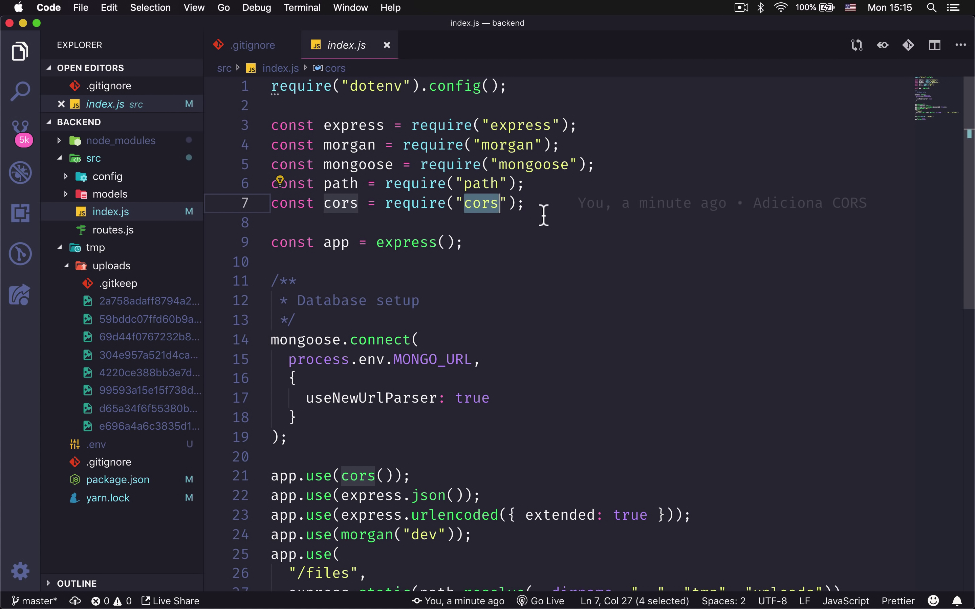
click(545, 207)
mouse_move(546, 206)
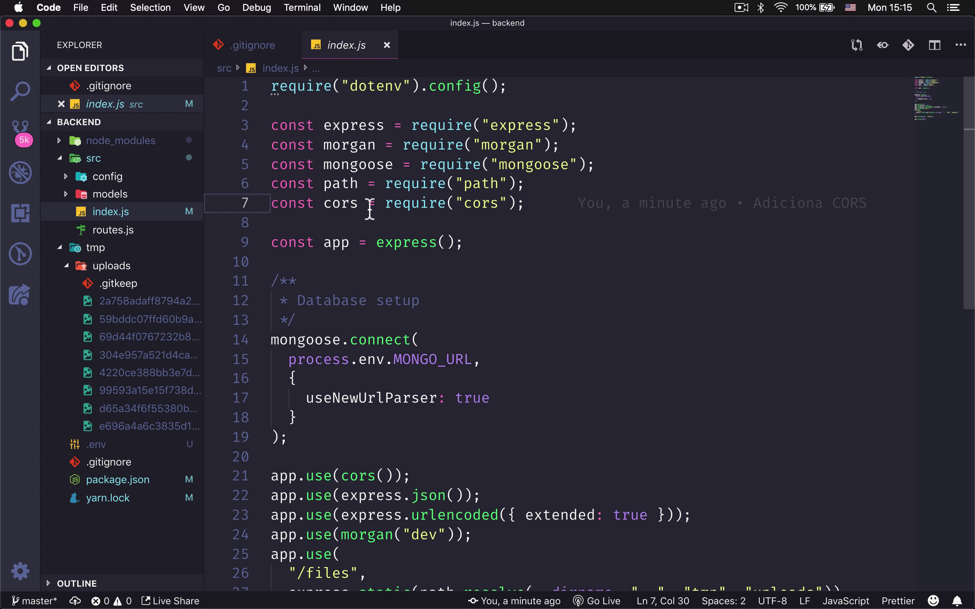
double_click(344, 207)
click(529, 212)
Enter yarn add cors in the integrated terminal, then inspect the app.use(cors()) line.
key(ctrl+grave)
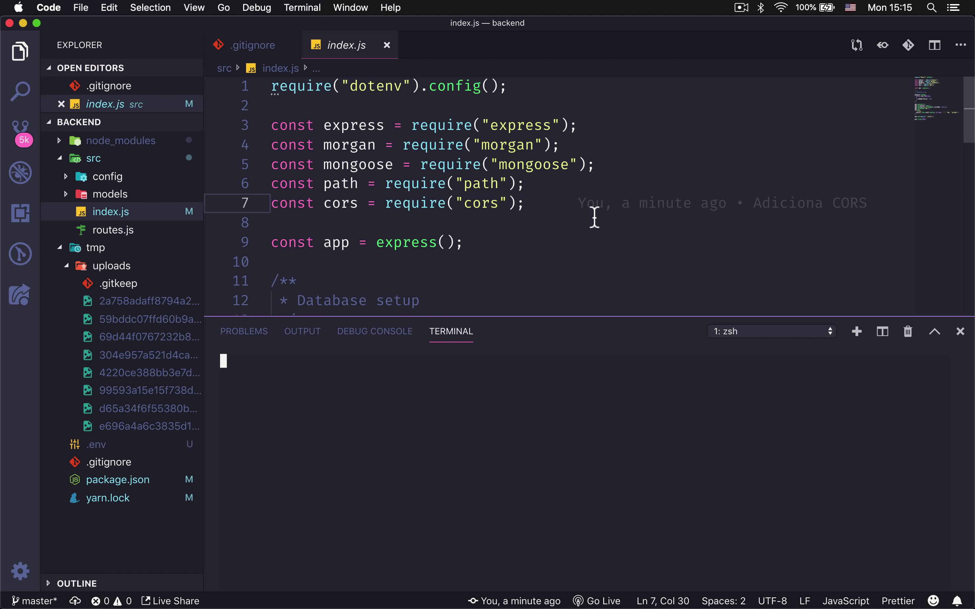
mouse_move(595, 218)
text(yarn add co)
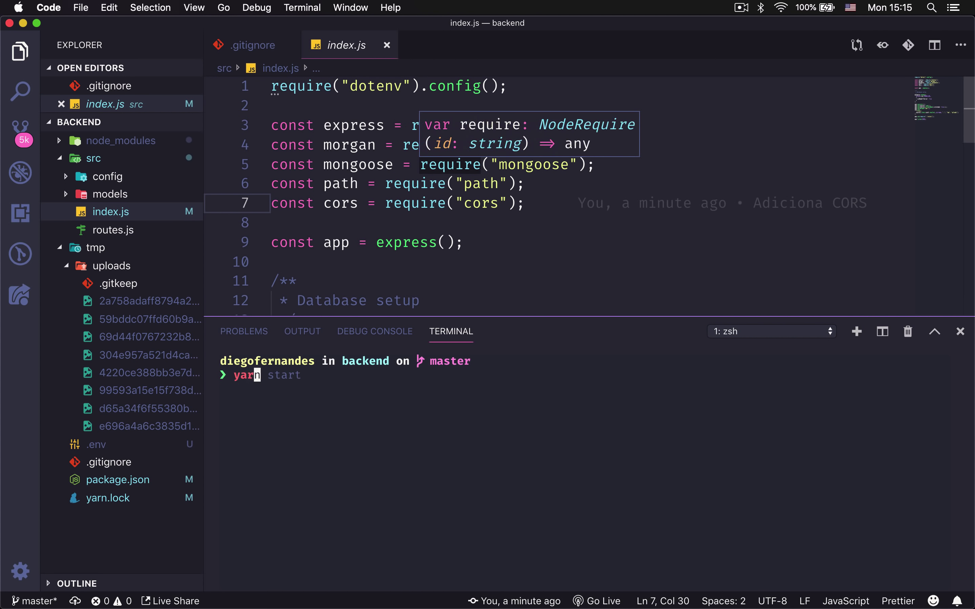
text(rs)
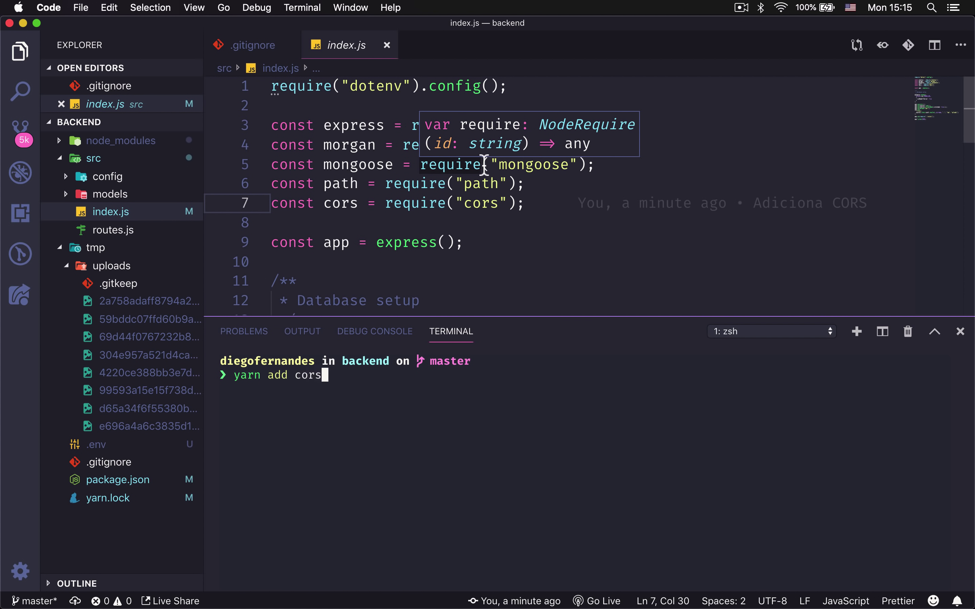
key(ctrl+grave)
drag(273, 203, 533, 203)
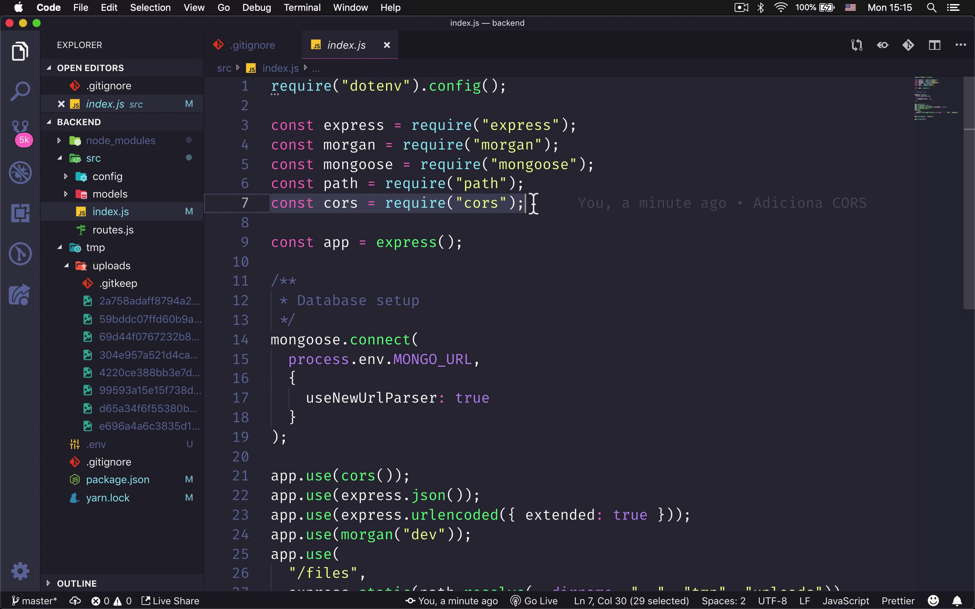
scroll(533, 204, down, 4)
drag(271, 317, 383, 315)
click(387, 317)
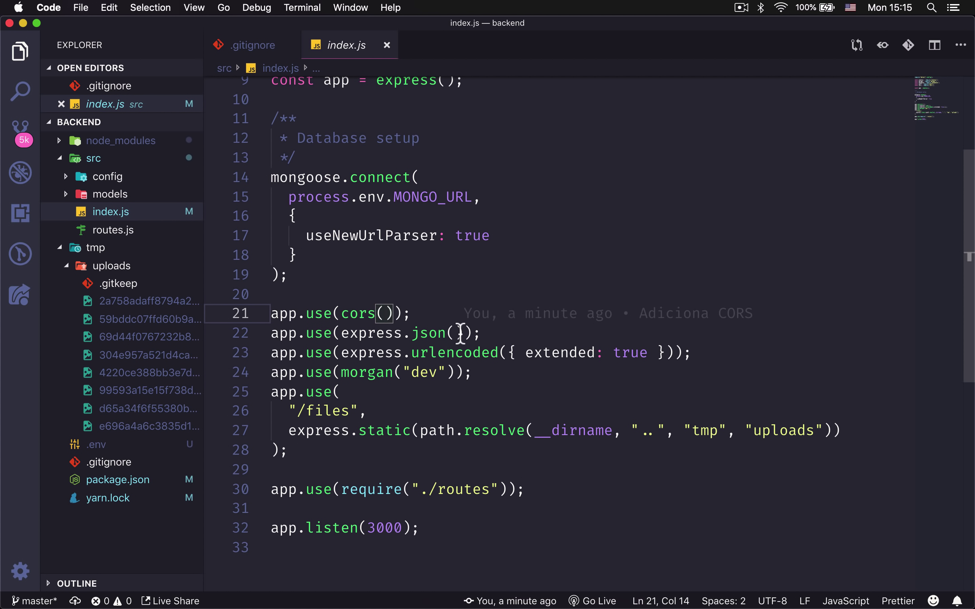
text({)
key(Left)
key(ctrl+space)
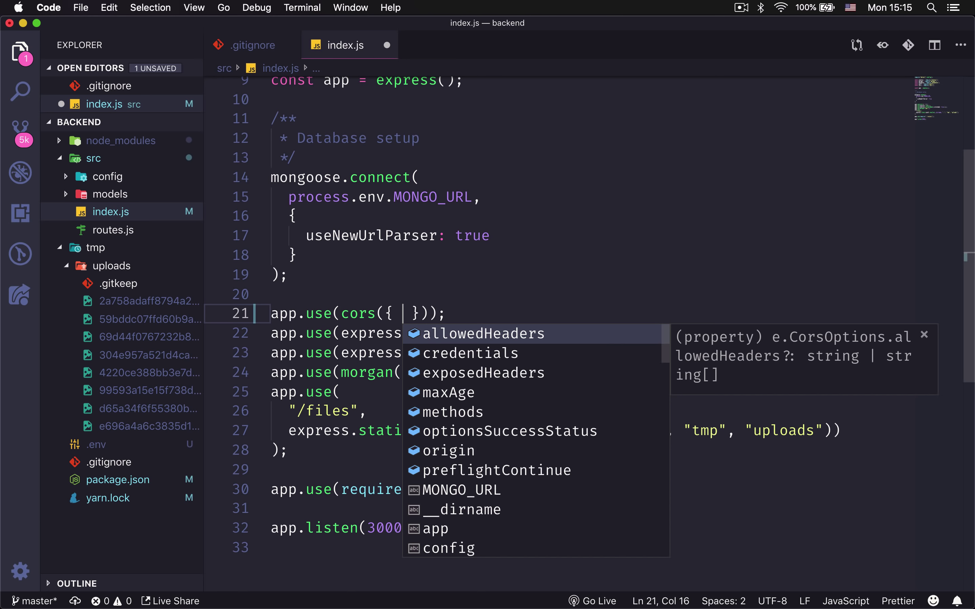
key(Down)
key(Down)
key(Down)
key(Down)
key(Down)
key(Down)
key(Return)
text(:)
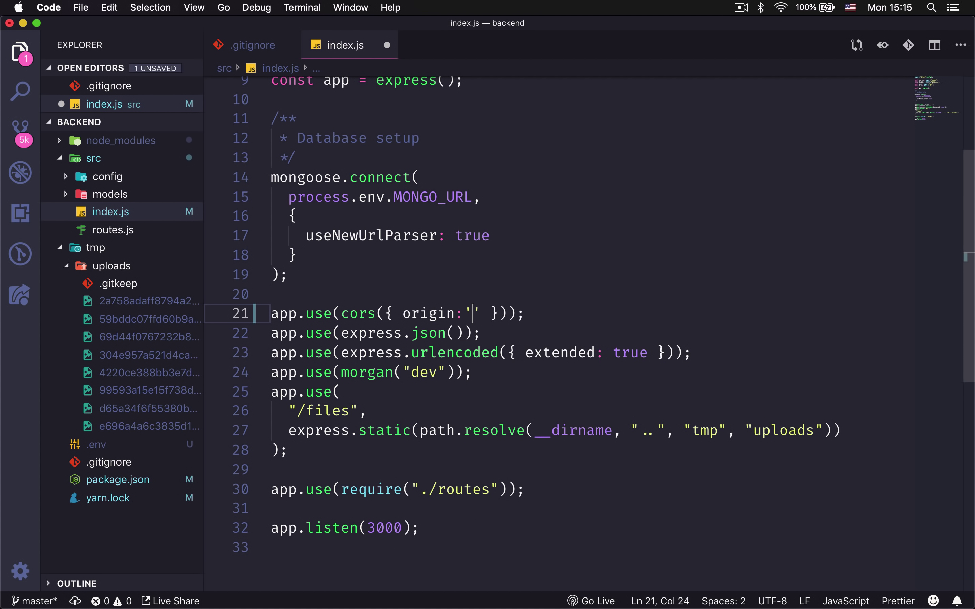
text( ')
text(http://)
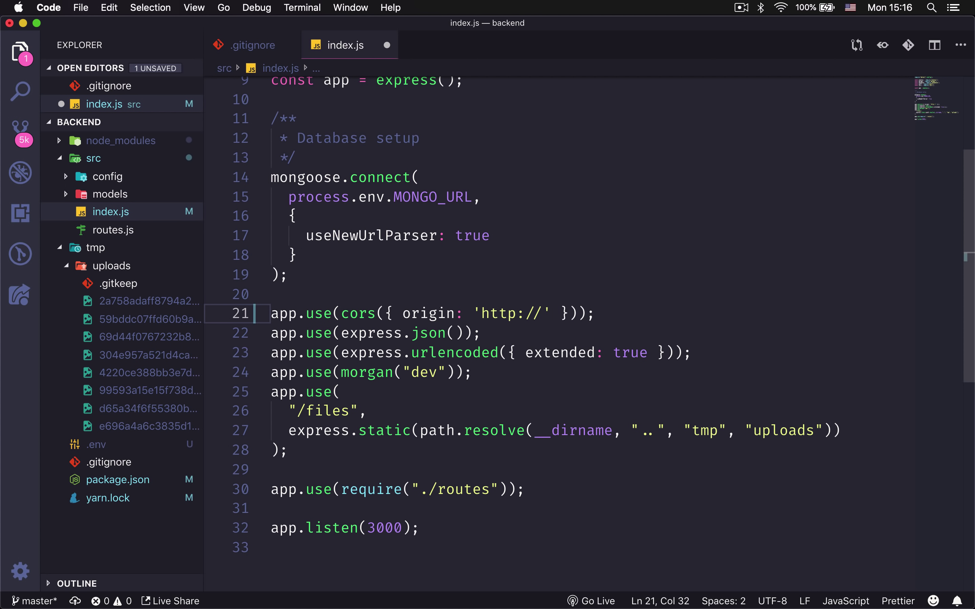
text(station.rocket)
Remove the origin option, leaving app.use(cors()), and save index.js.
key(alt+shift+Left)
key(alt+shift+Left)
key(alt+shift+Left)
key(alt+shift+Left)
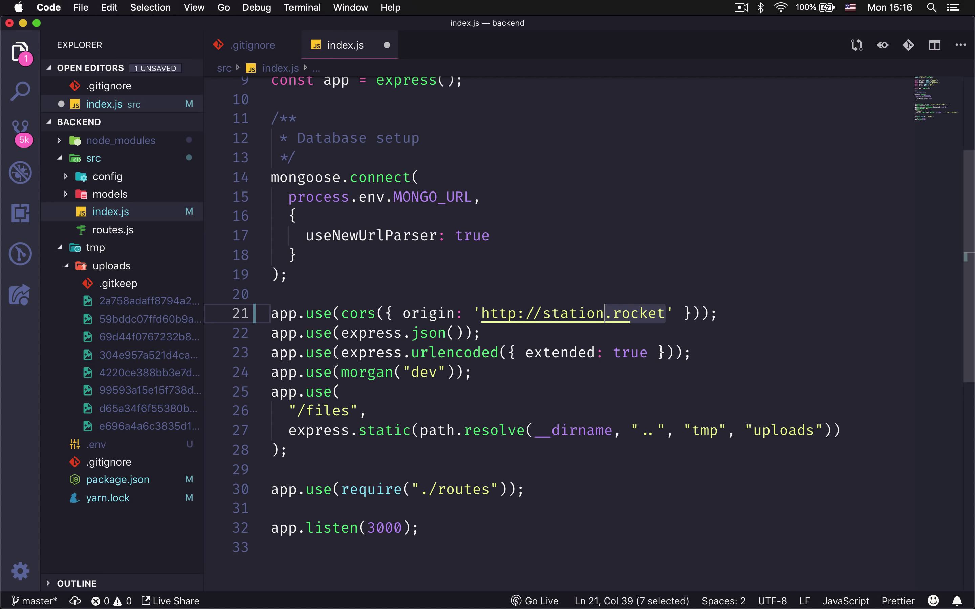
key(BackSpace)
key(BackSpace)
key(BackSpace)
key(BackSpace)
key(BackSpace)
key(BackSpace)
key(BackSpace)
key(BackSpace)
key(BackSpace)
key(BackSpace)
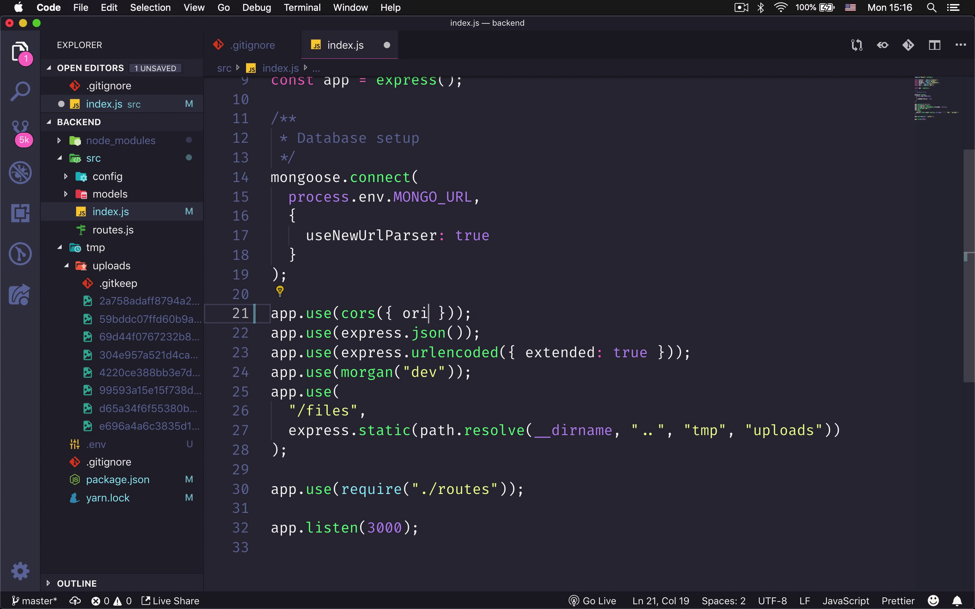
key(Delete)
key(Delete)
key(BackSpace)
key(BackSpace)
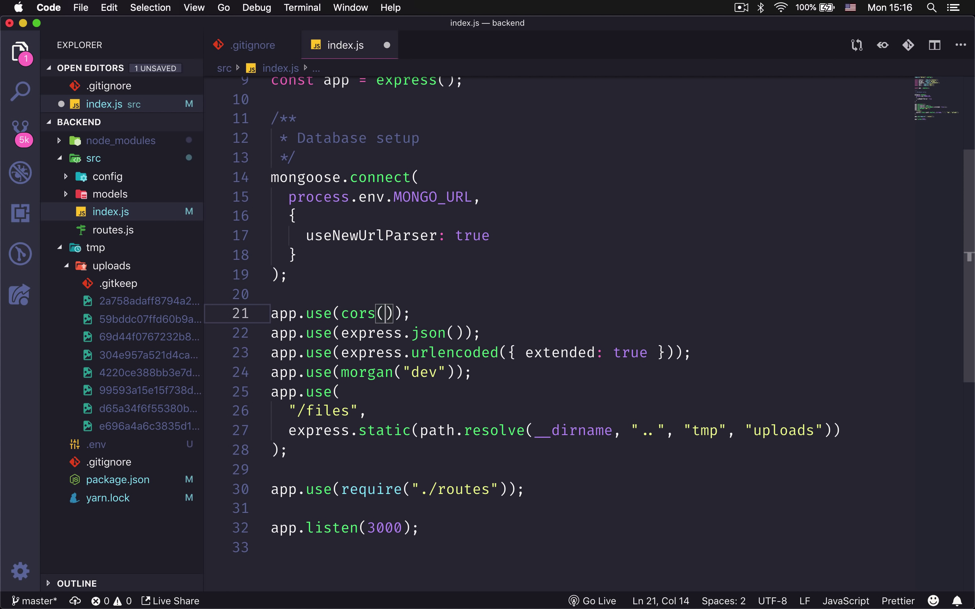
click(438, 313)
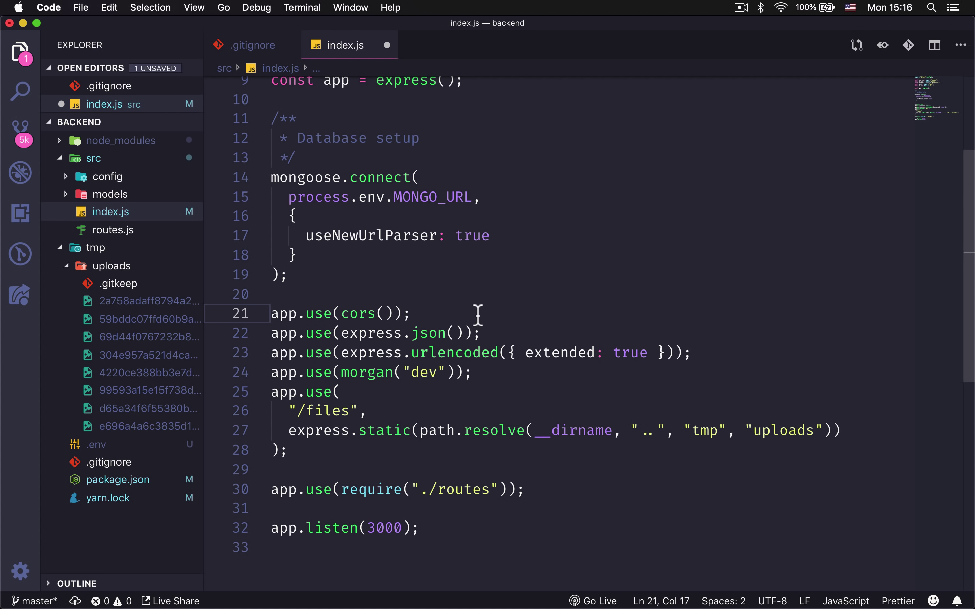
scroll(472, 302, up, 3)
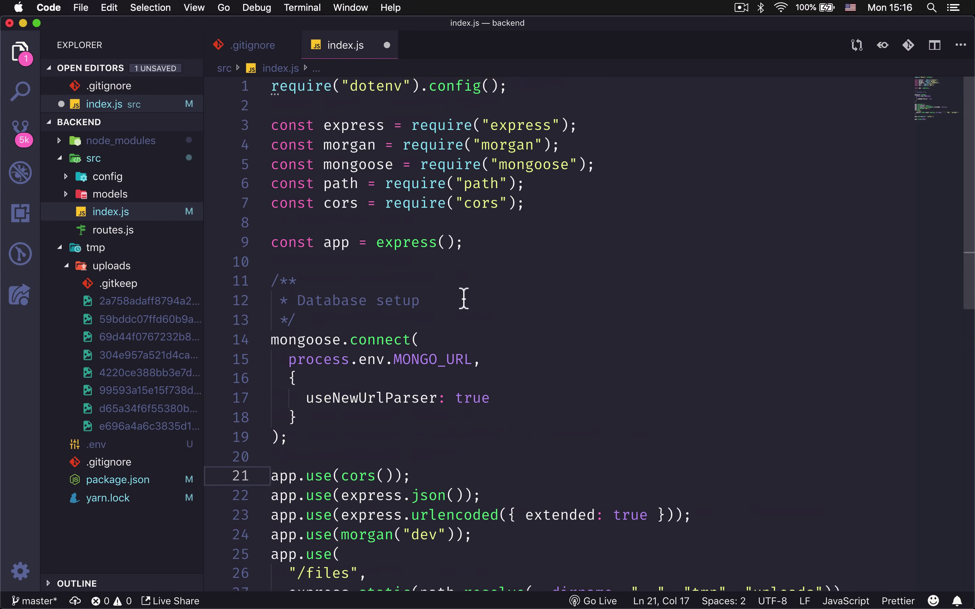
click(497, 301)
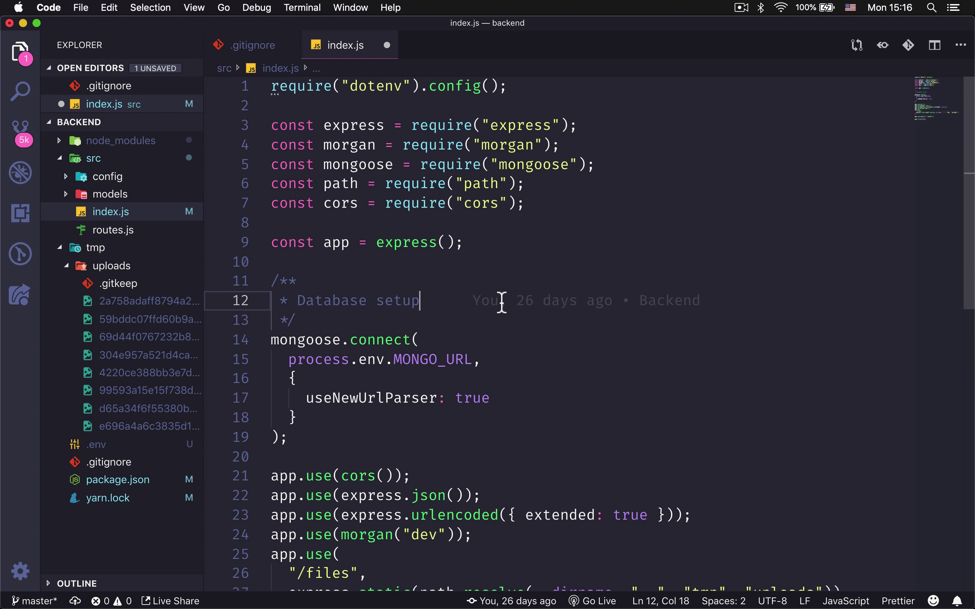
key(super+s)
Close index.js, clear the Terminal, and reload the uploadexample-backend GitHub page.
key(super+w)
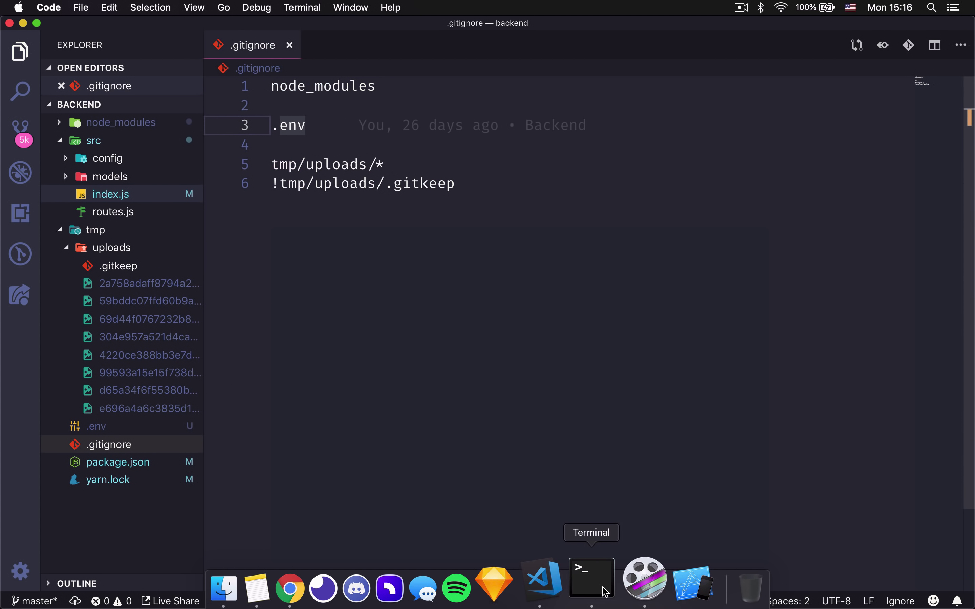
click(586, 580)
key(super+k)
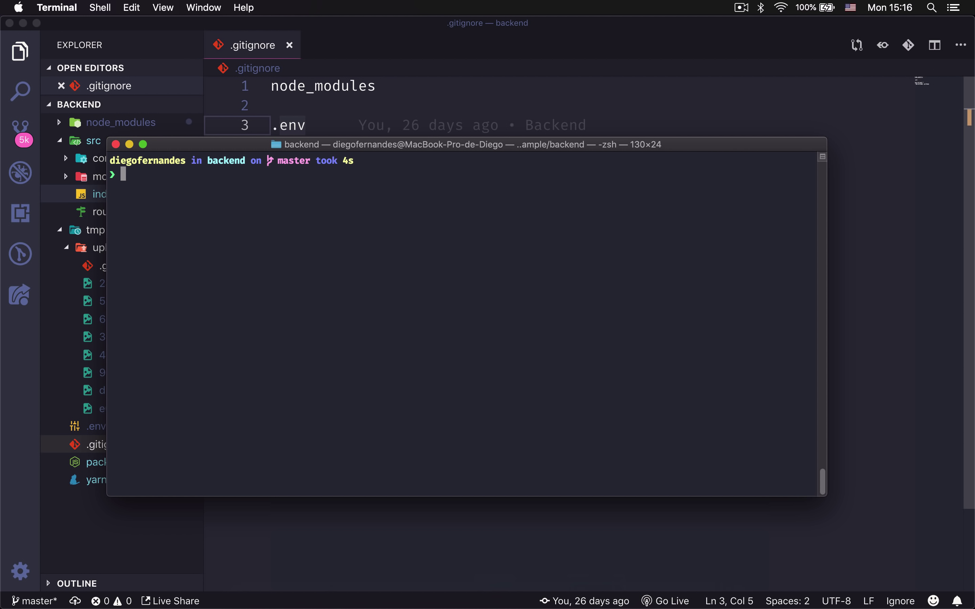
click(318, 577)
key(super+r)
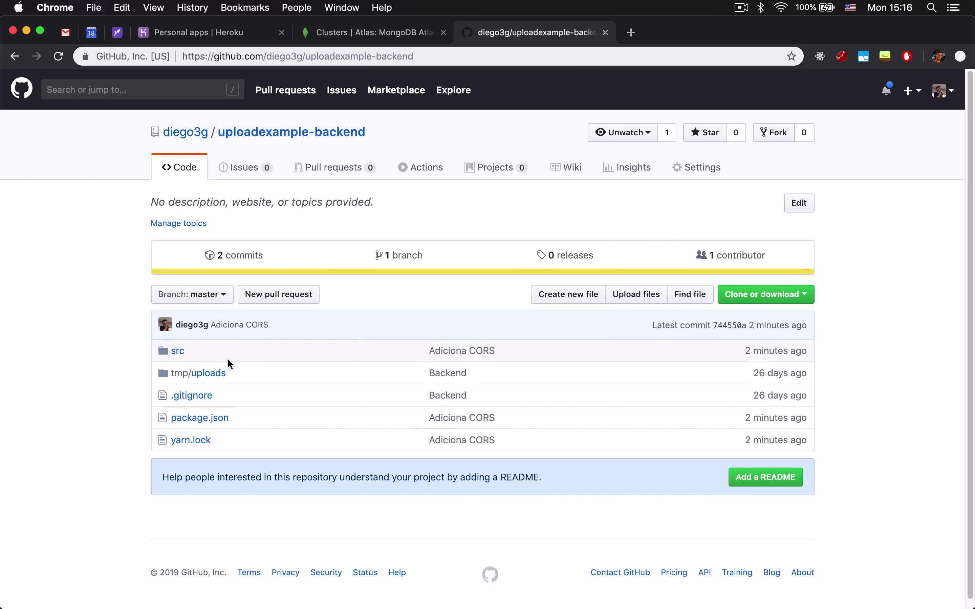
Browse the repository's tmp/uploads folder, cancel a description edit, then go to MongoDB Atlas Clusters.
click(211, 375)
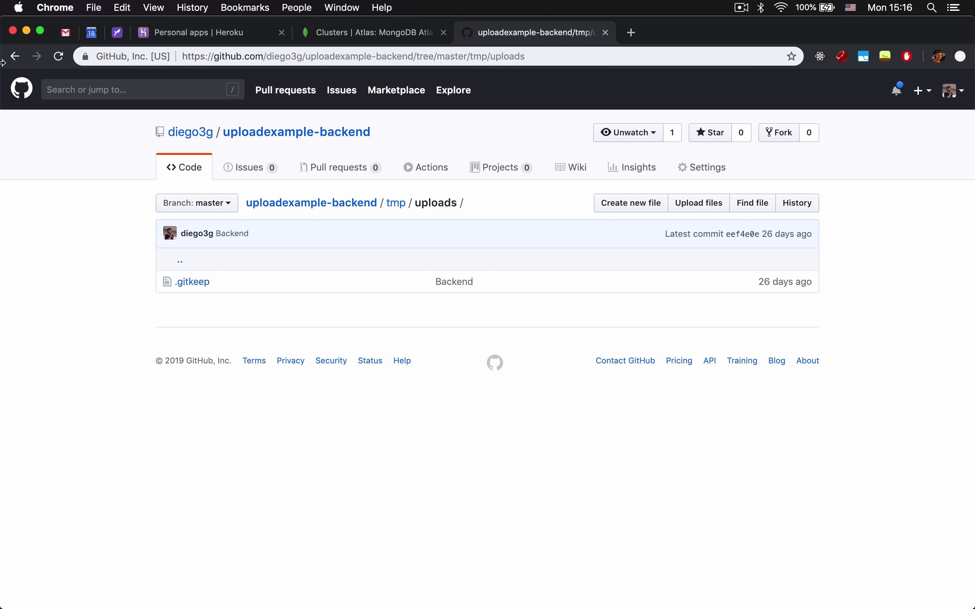
key(super+bracketleft)
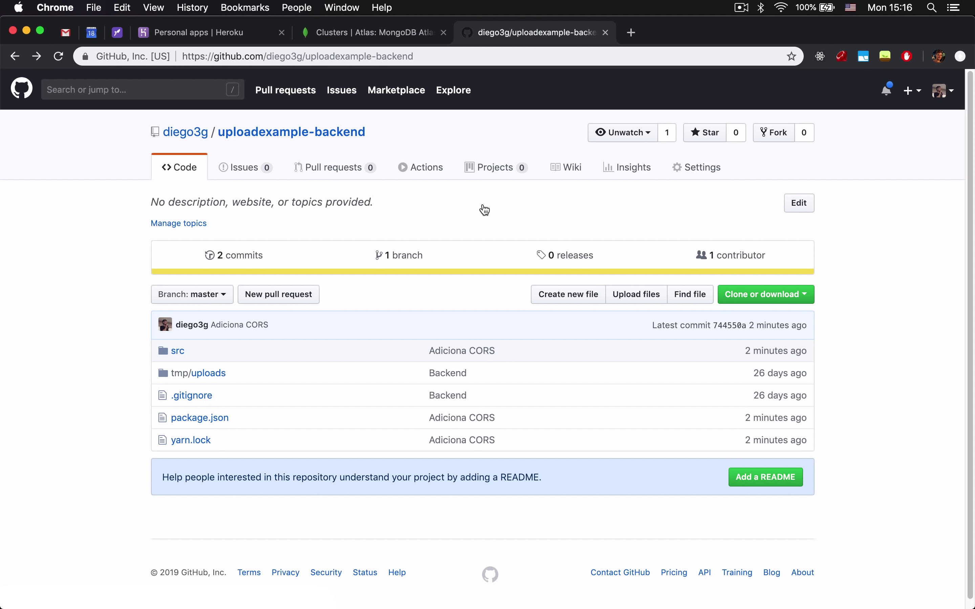
click(799, 203)
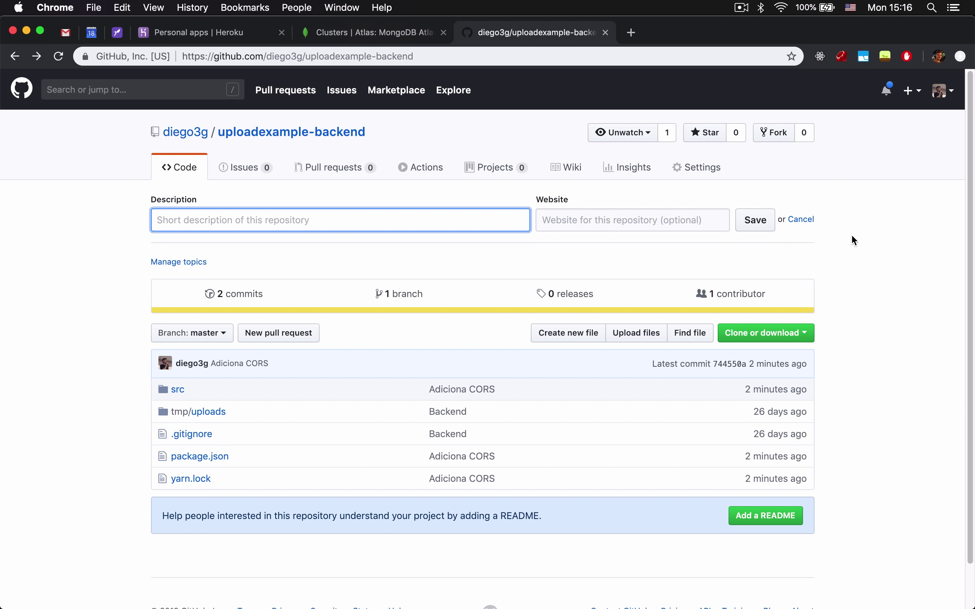
click(801, 220)
click(390, 36)
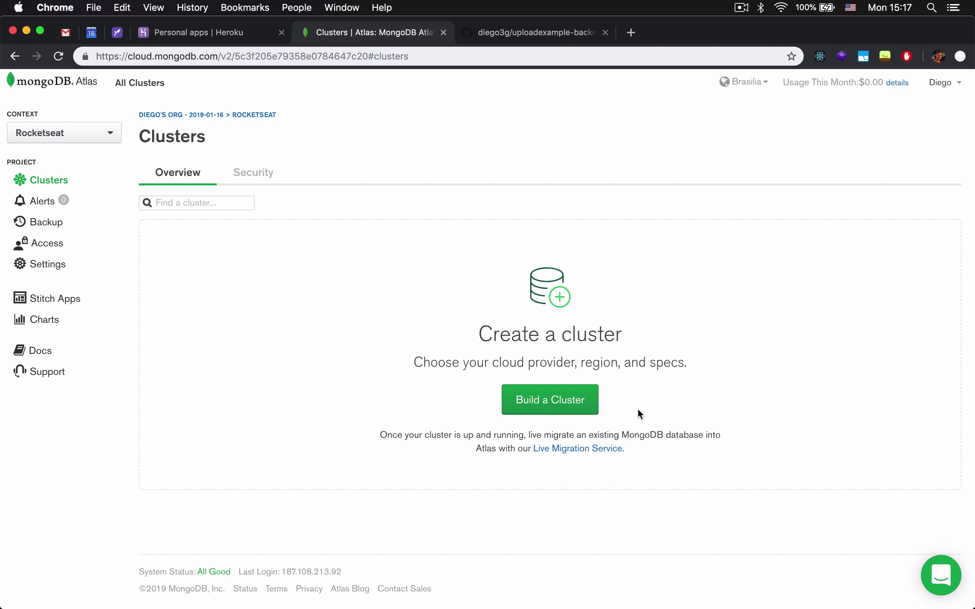
Build a free M0 Cluster0 on AWS N. Virginia, keeping the default settings.
click(566, 414)
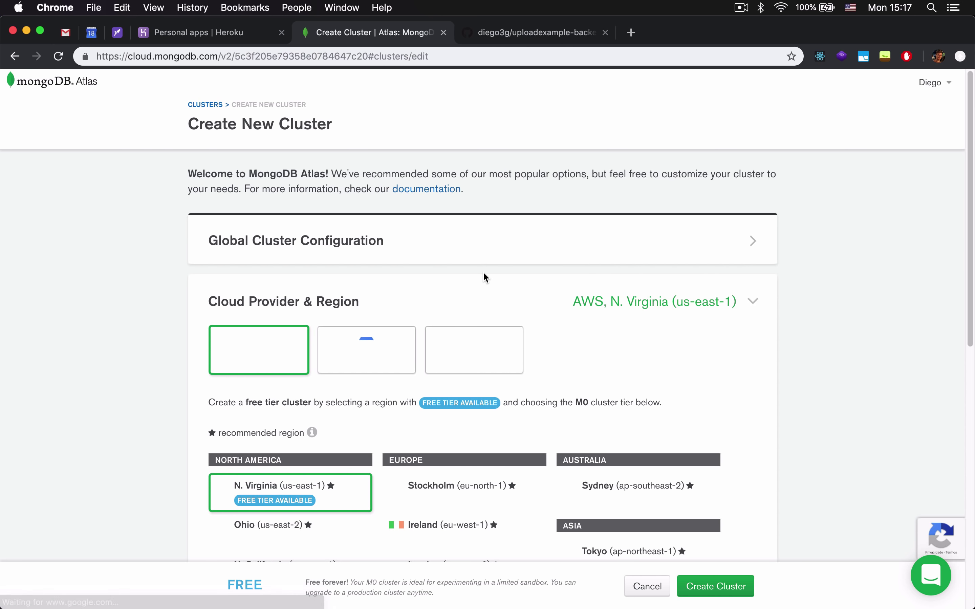
scroll(491, 262, down, 5)
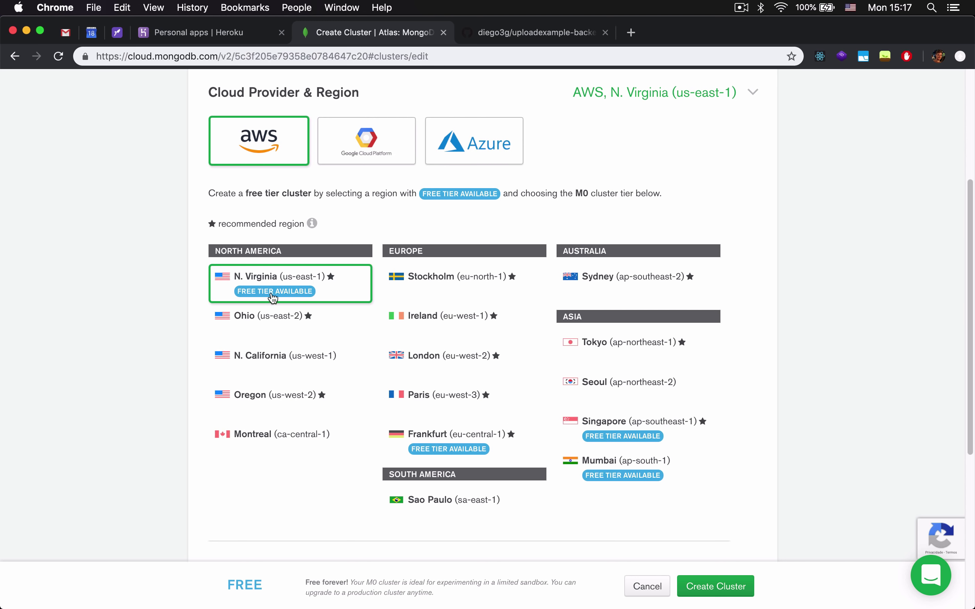
scroll(278, 299, down, 2)
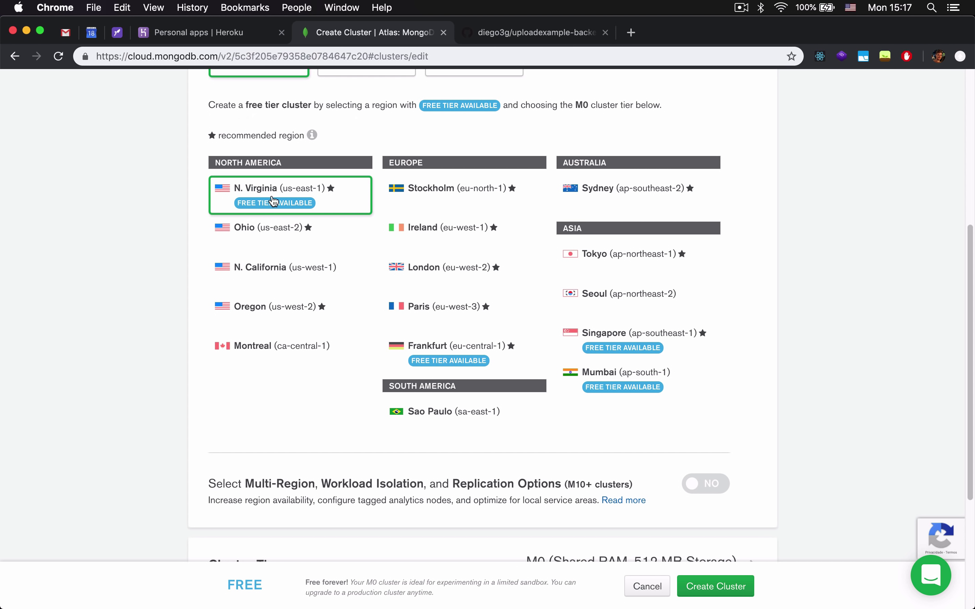
scroll(467, 323, down, 5)
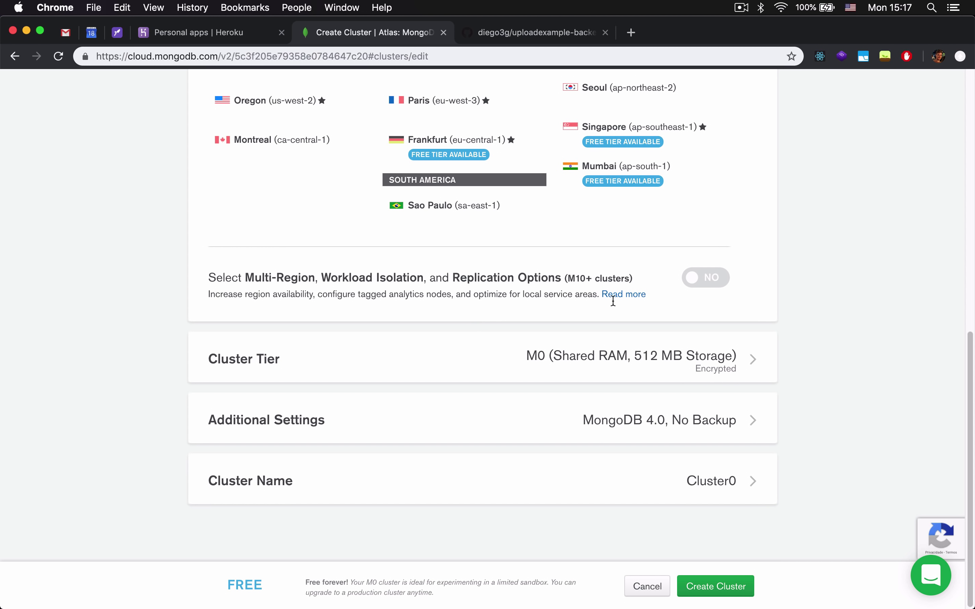
click(740, 593)
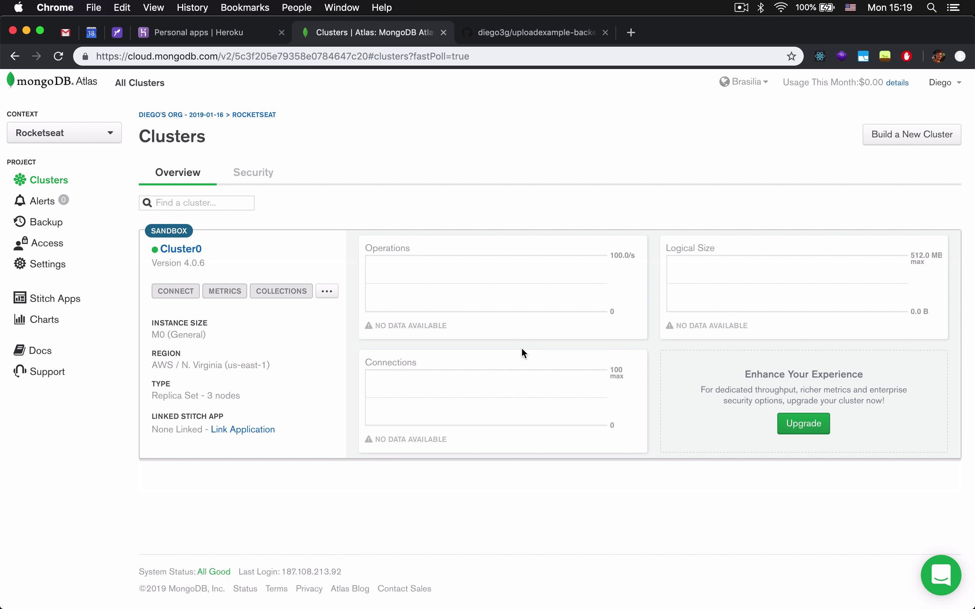
Open Cluster0's collections view, which shows zero databases and zero collections.
click(193, 252)
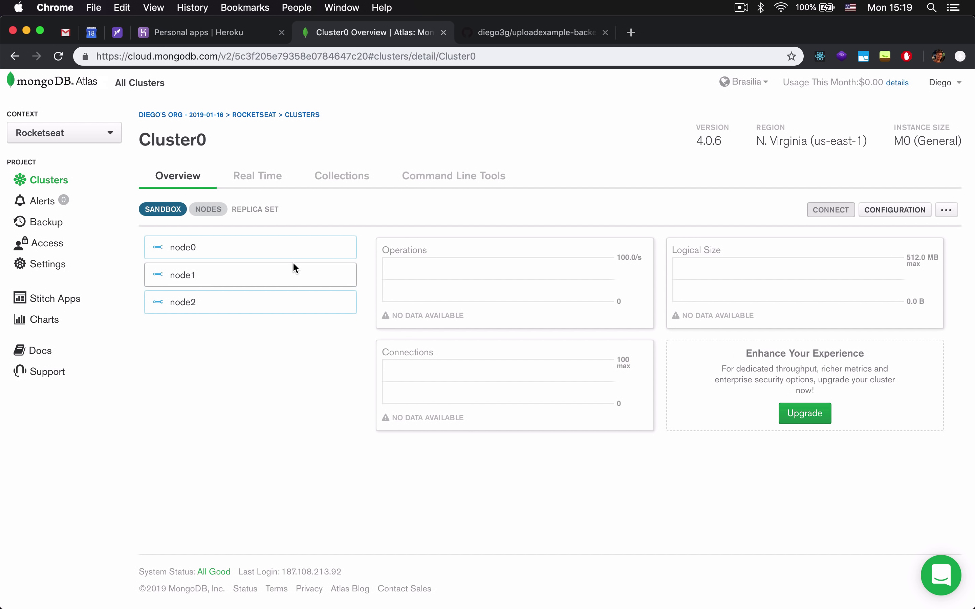
click(356, 178)
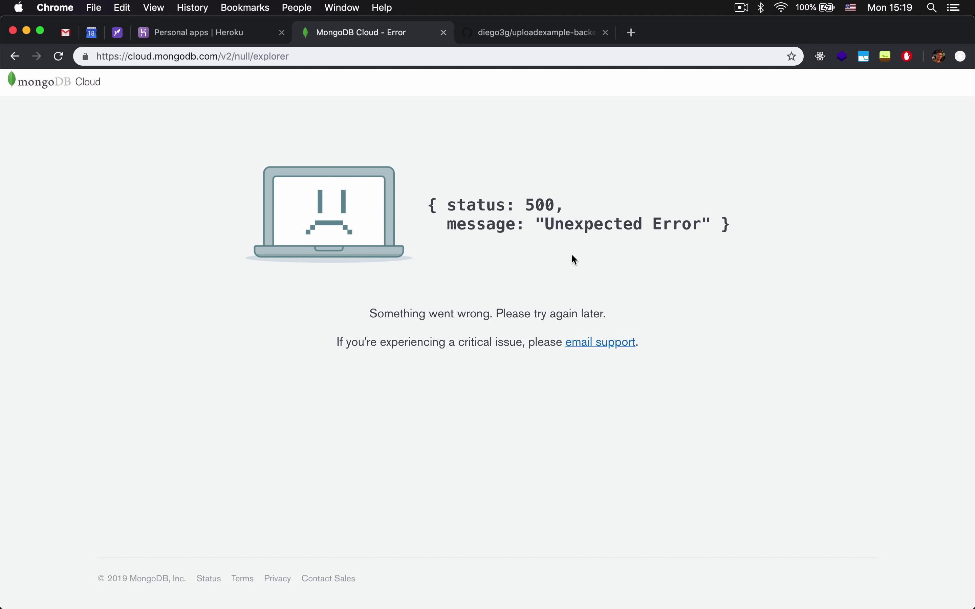
click(14, 55)
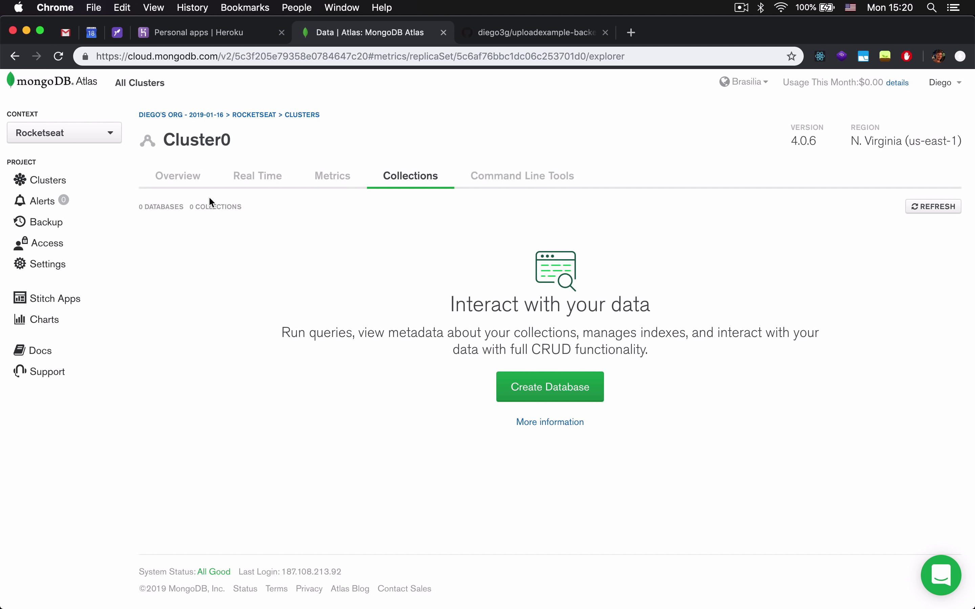
double_click(163, 207)
double_click(218, 207)
Start a new database named uploadexample, leaving the collection name empty for now.
click(560, 400)
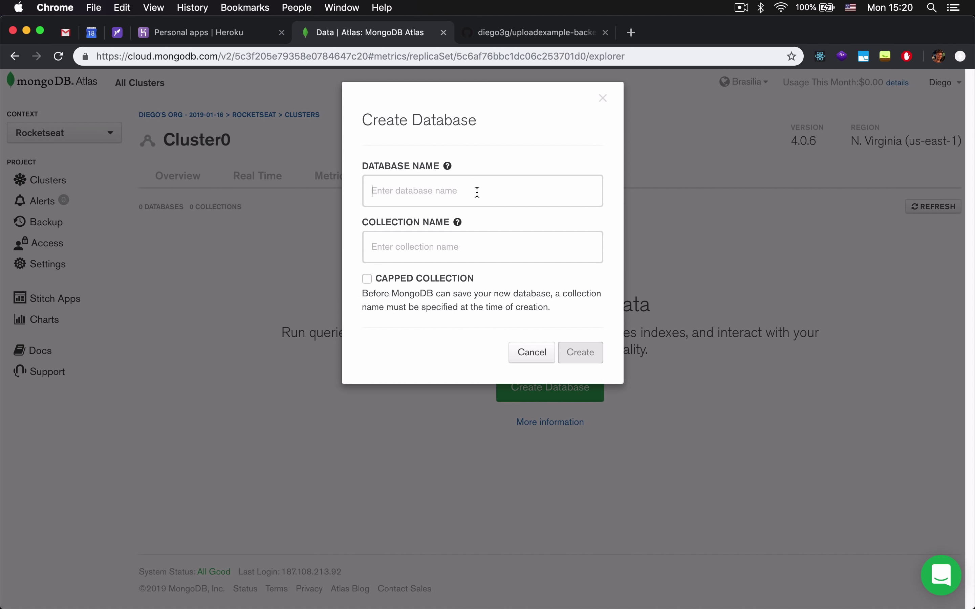
text(uploadexample)
click(480, 254)
mouse_move(520, 605)
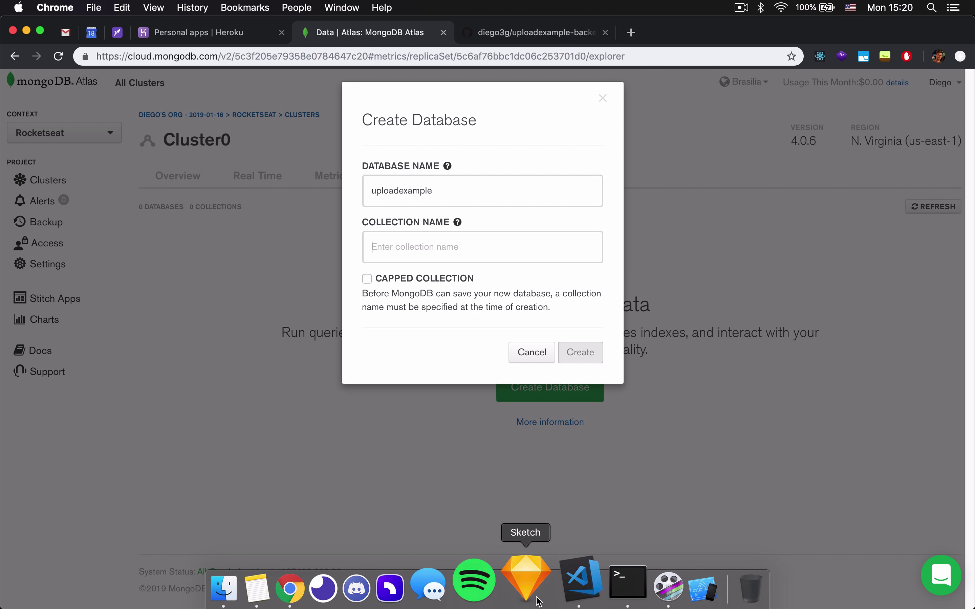
Check the Post.js model in VS Code, then enter posts as the collection name.
click(565, 603)
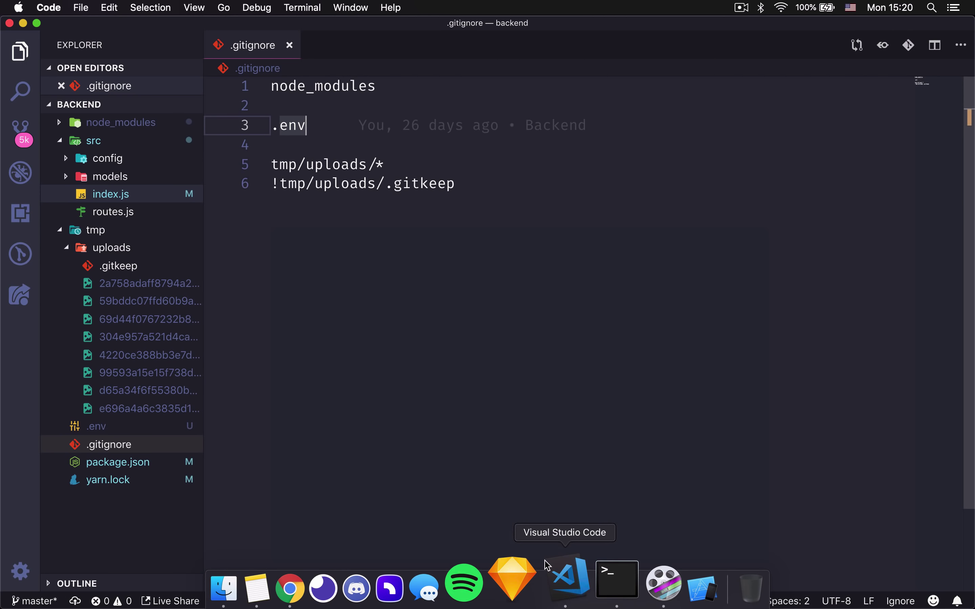
click(420, 424)
click(114, 176)
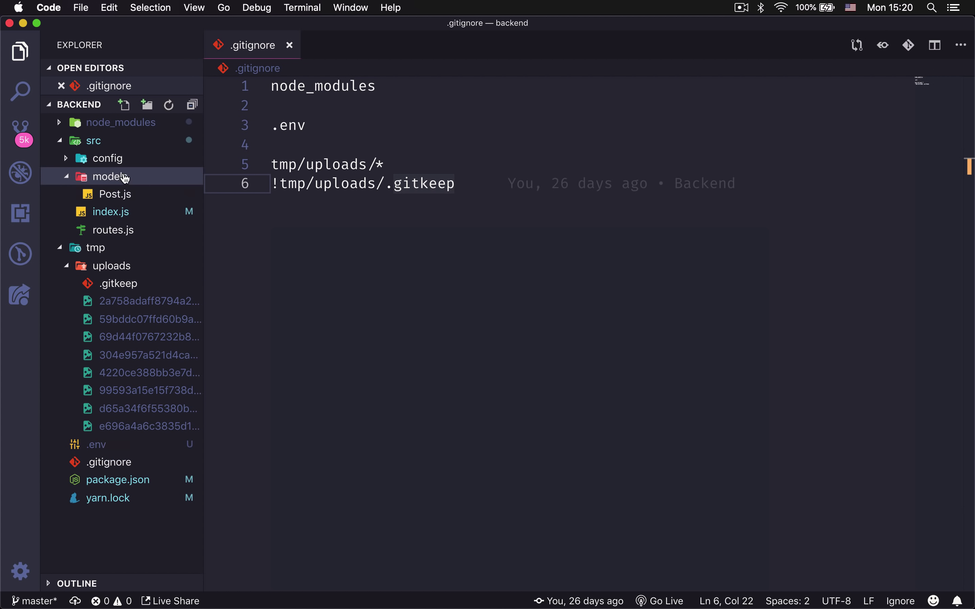
click(137, 195)
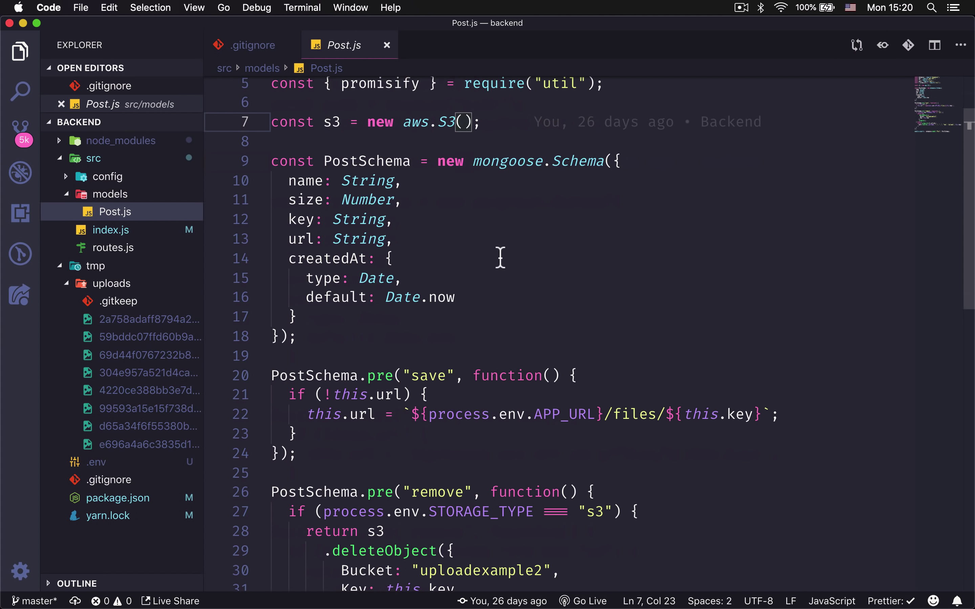
scroll(480, 205, down, 10)
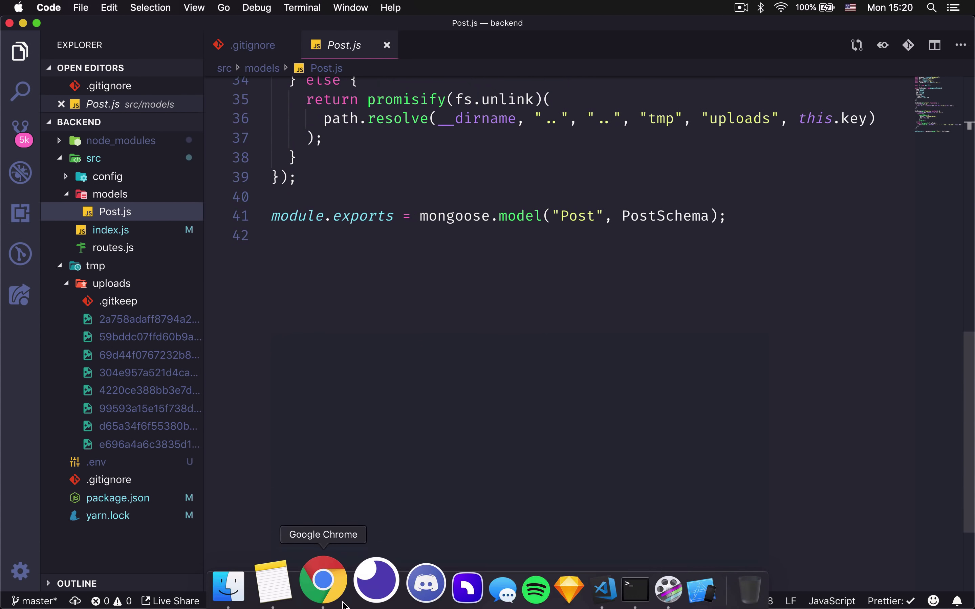
click(322, 585)
text(posts)
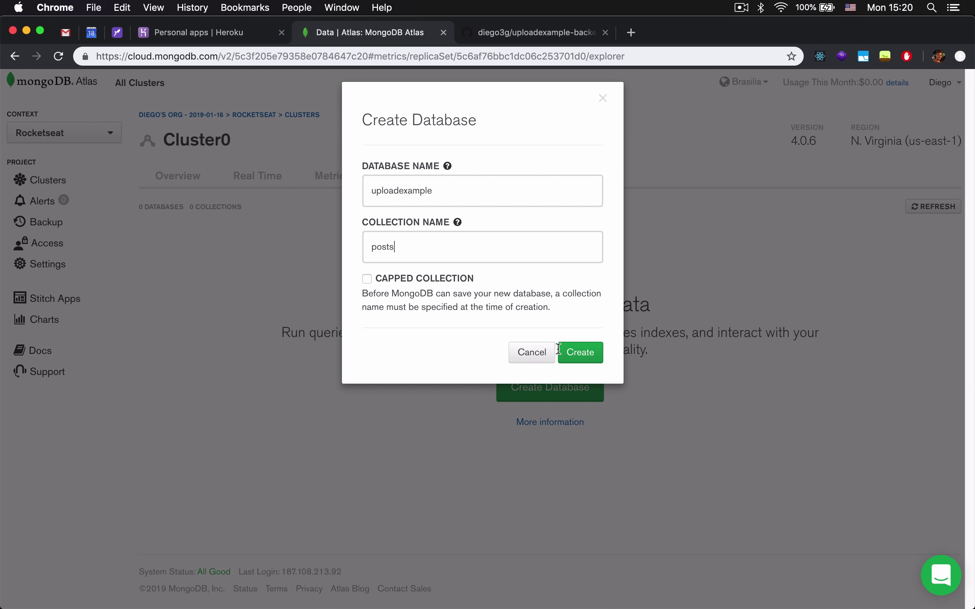
Create the uploadexample database with its posts collection and view its 0-document stats.
click(588, 358)
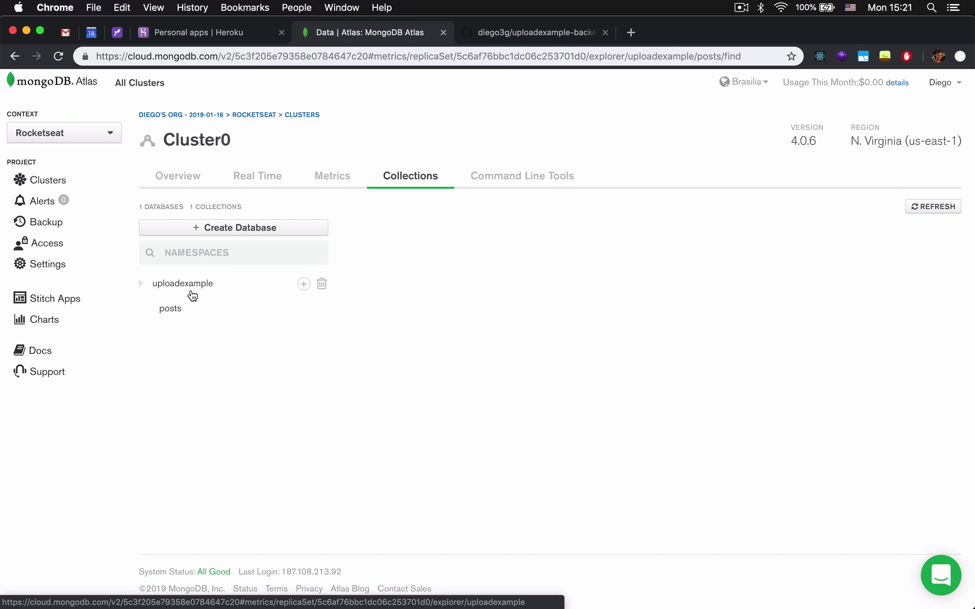
click(188, 286)
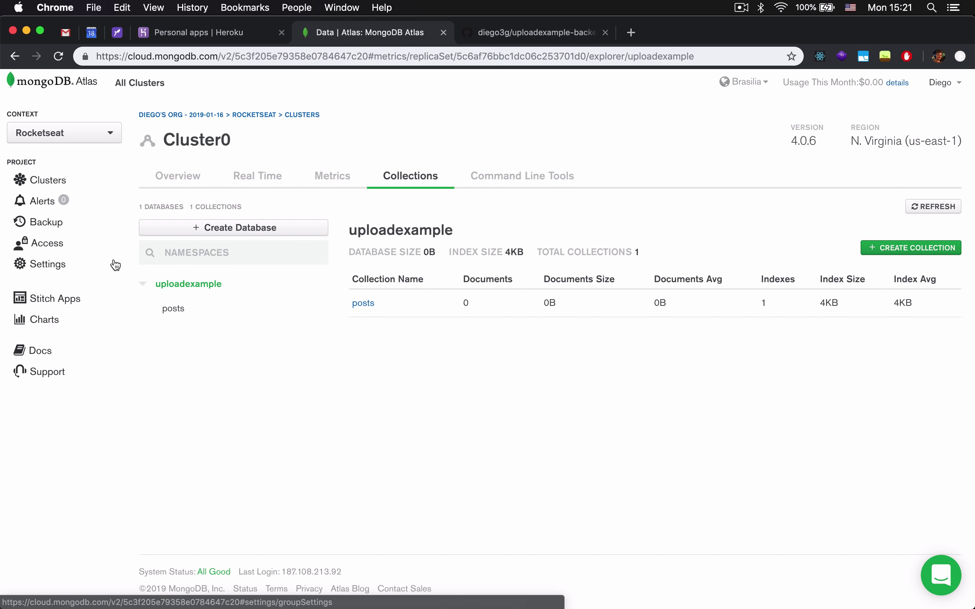
Navigate from project Access to Cluster0's Security > IP Whitelist page.
click(53, 249)
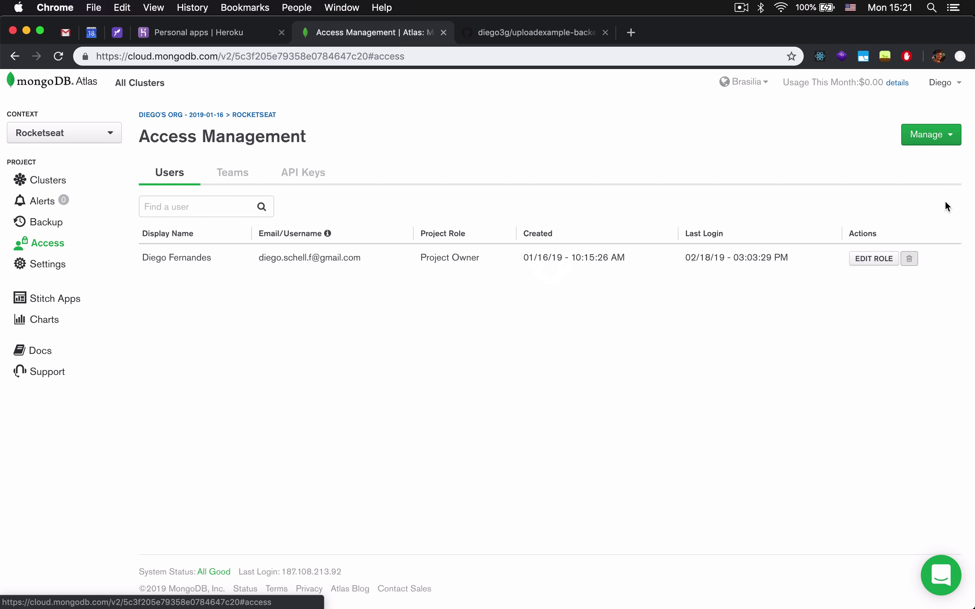
click(925, 134)
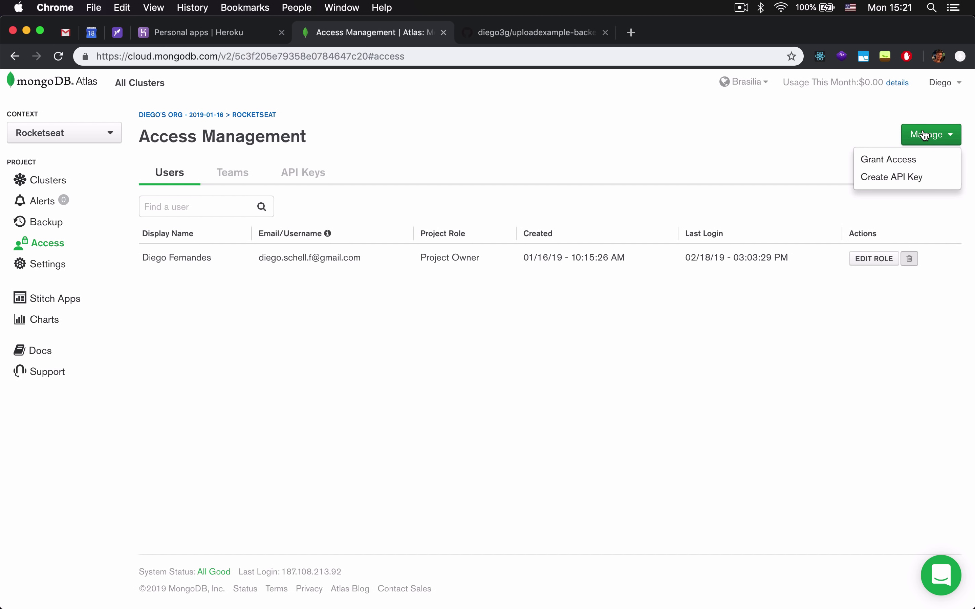
click(813, 125)
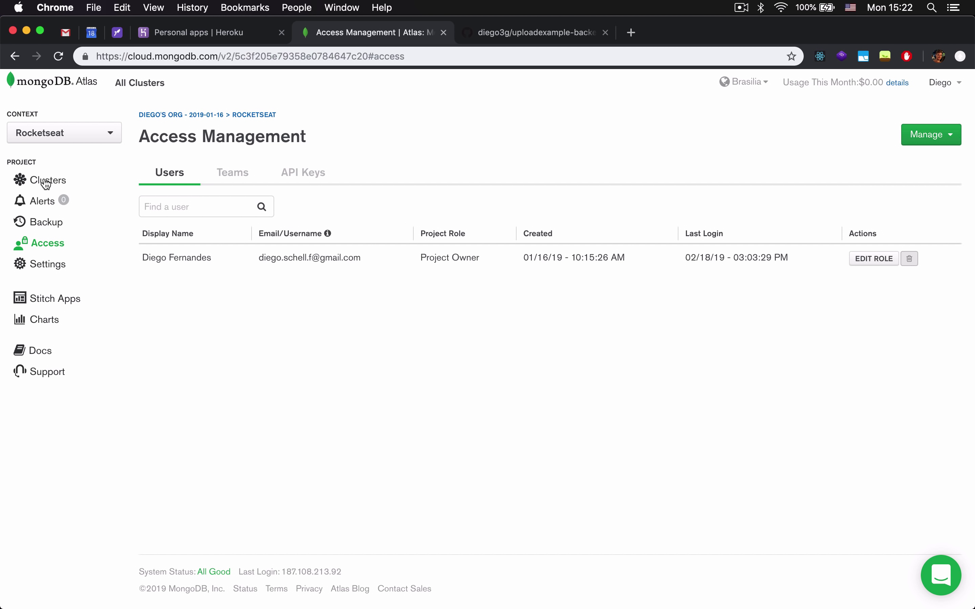
click(57, 186)
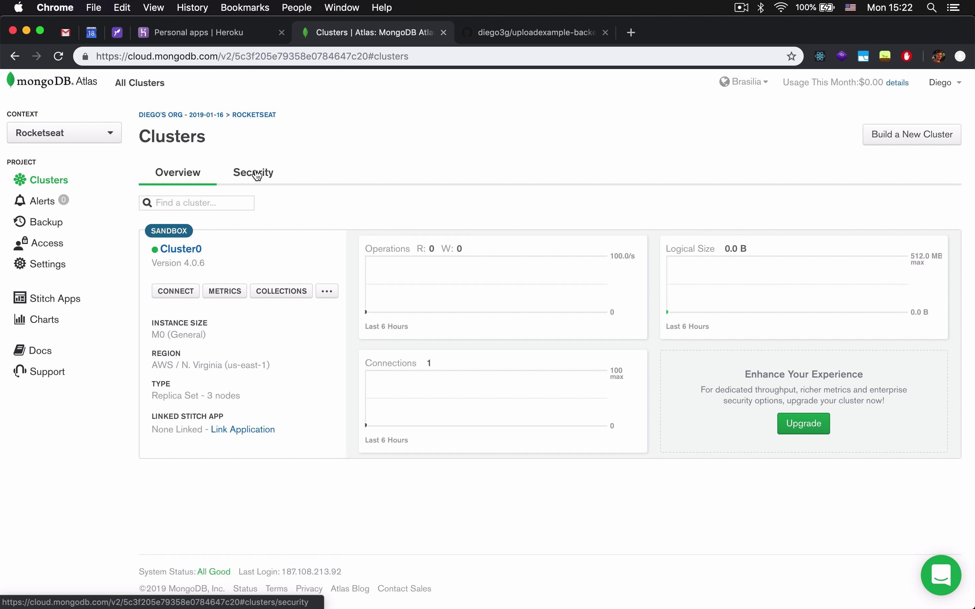
click(256, 174)
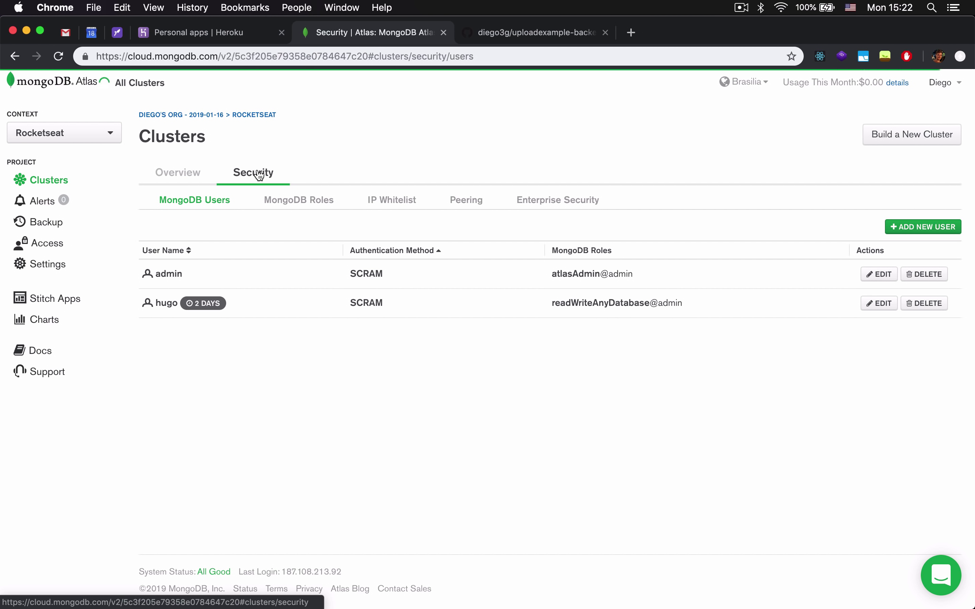
click(392, 207)
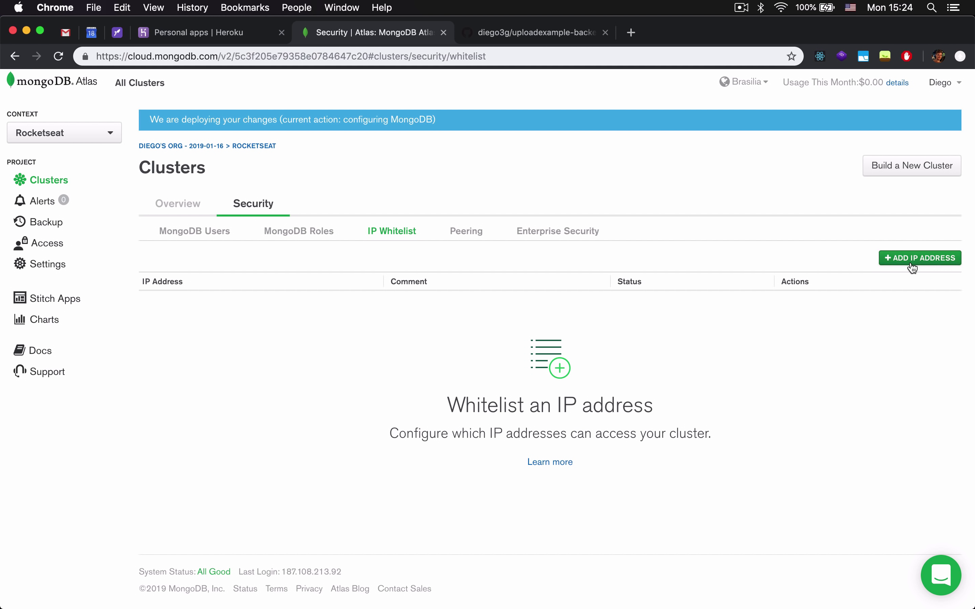
Whitelist 0.0.0.0/0 so any address can connect, then view the database users.
click(910, 263)
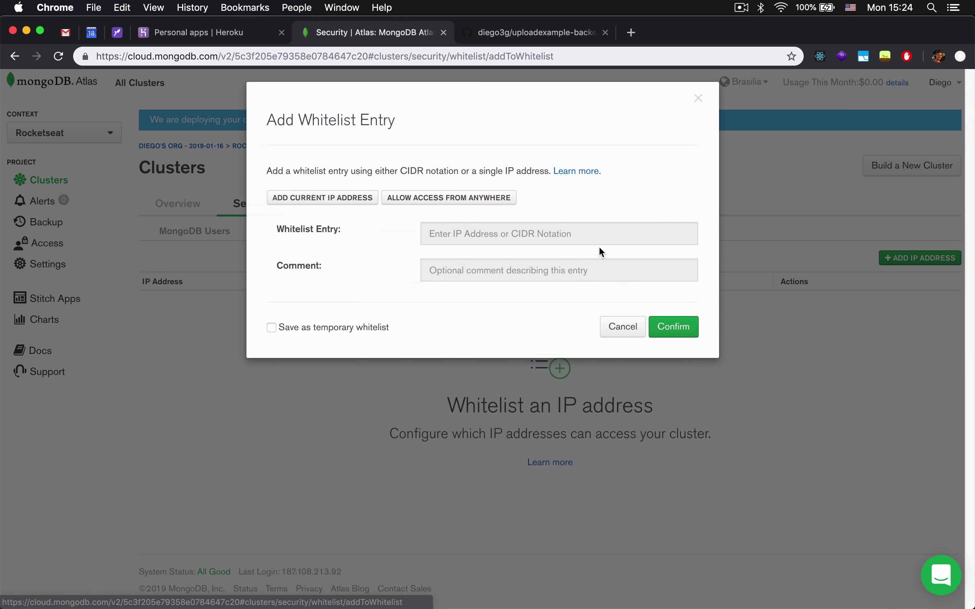
click(422, 199)
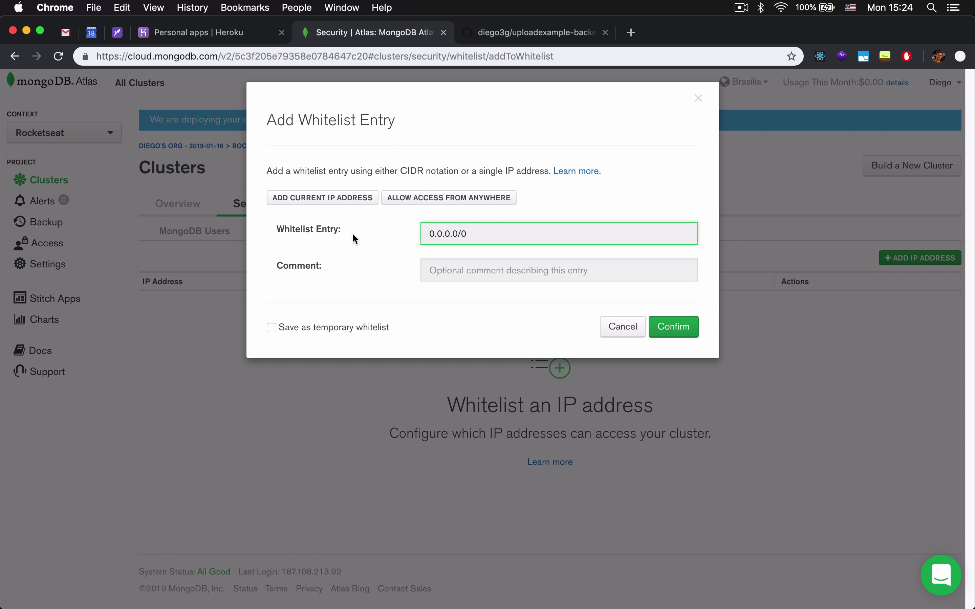
drag(504, 242, 369, 230)
click(660, 327)
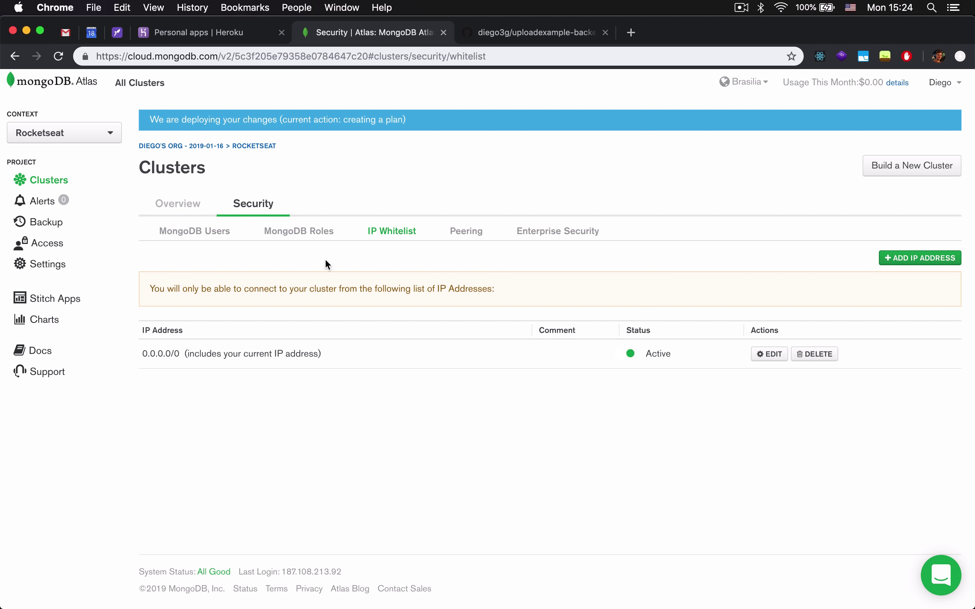
click(180, 235)
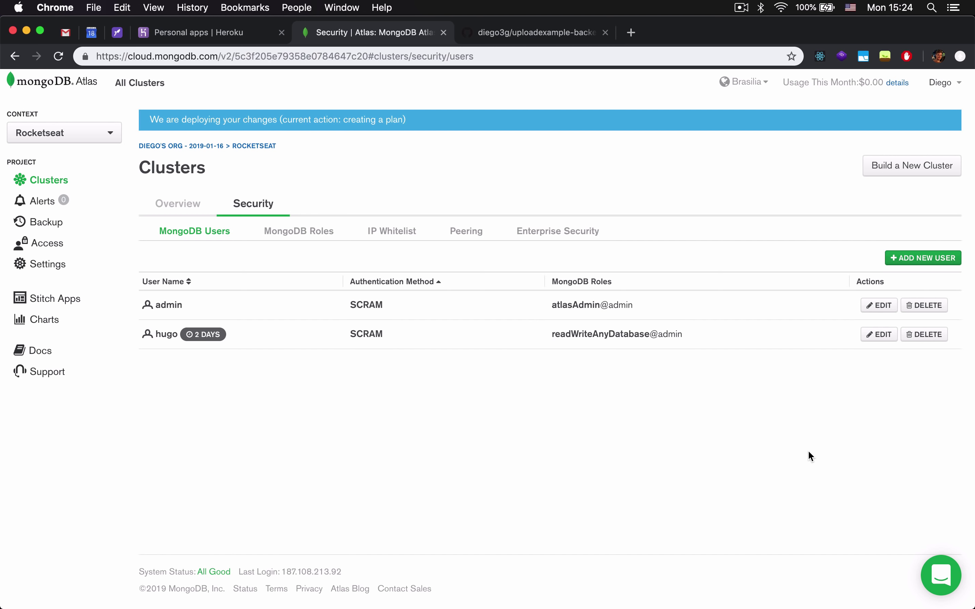
Add database user deploy with a password and read/write access to any database.
click(913, 259)
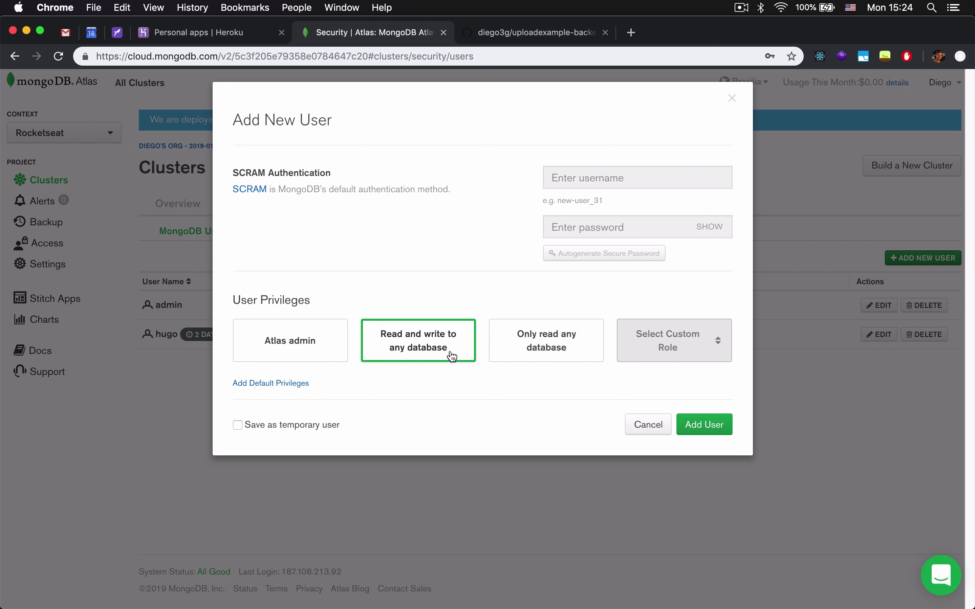
click(601, 178)
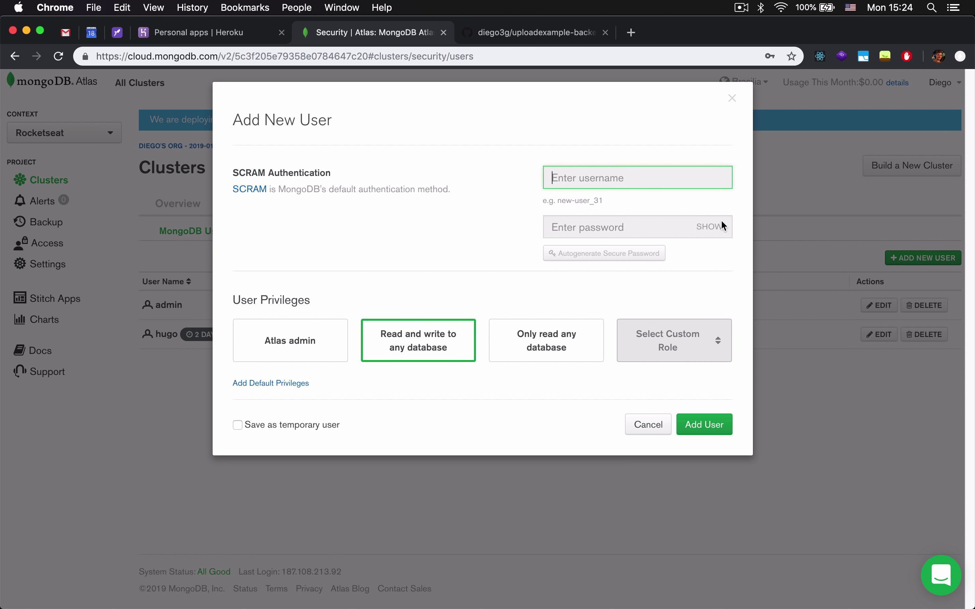
text(deploy)
key(Tab)
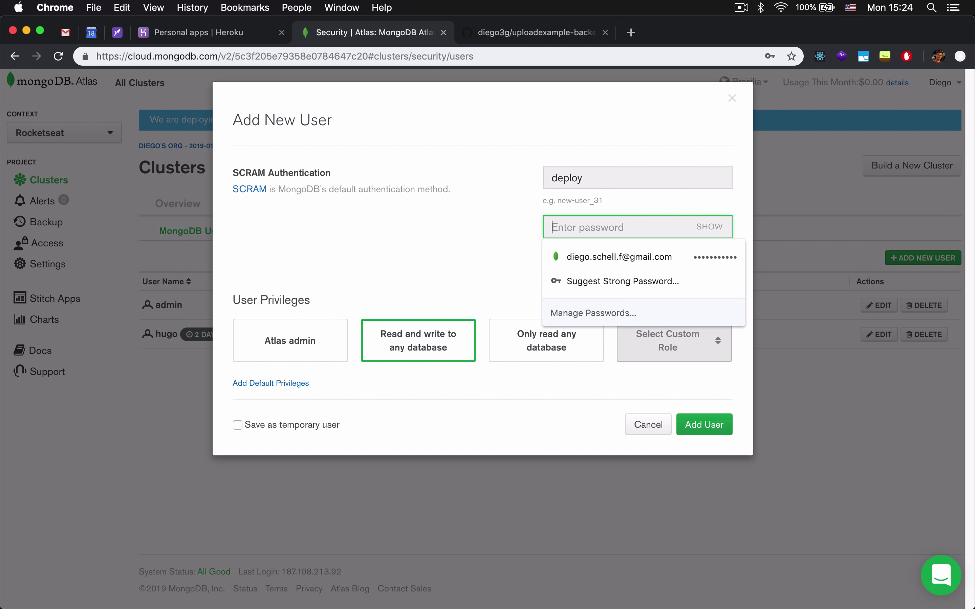
click(498, 238)
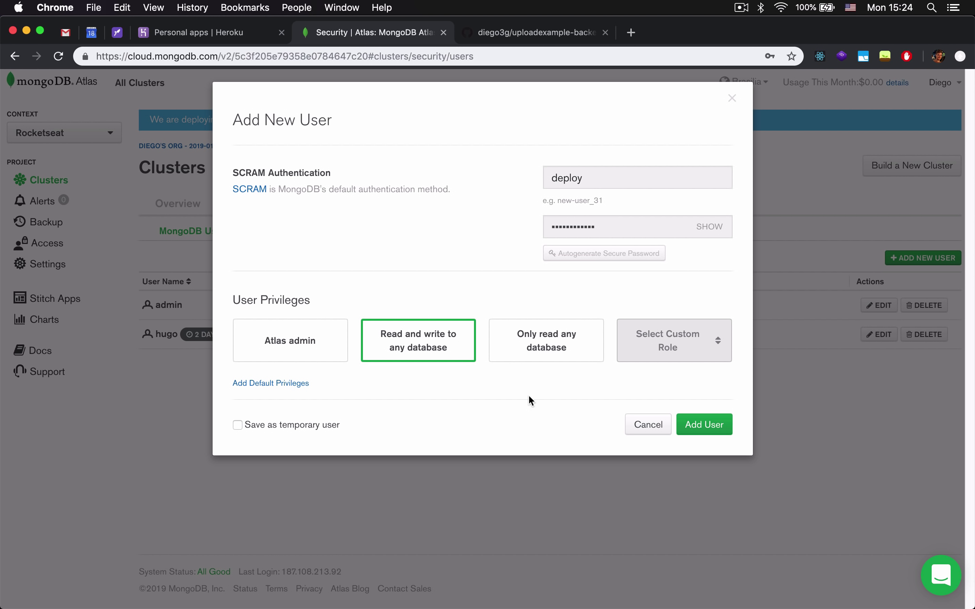
click(712, 430)
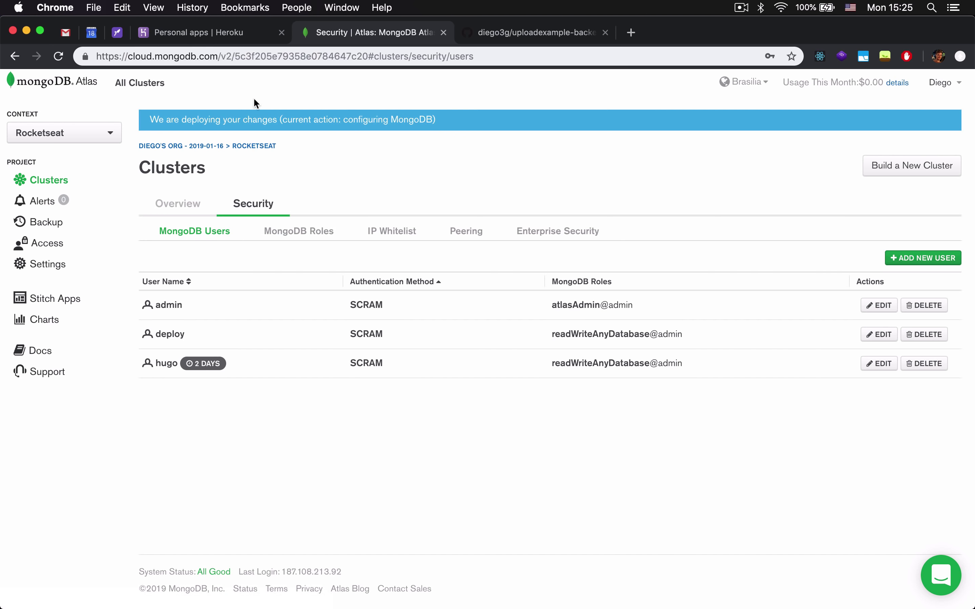
Copy Cluster0's short SRV connection string from the Connect Your Application options.
click(190, 210)
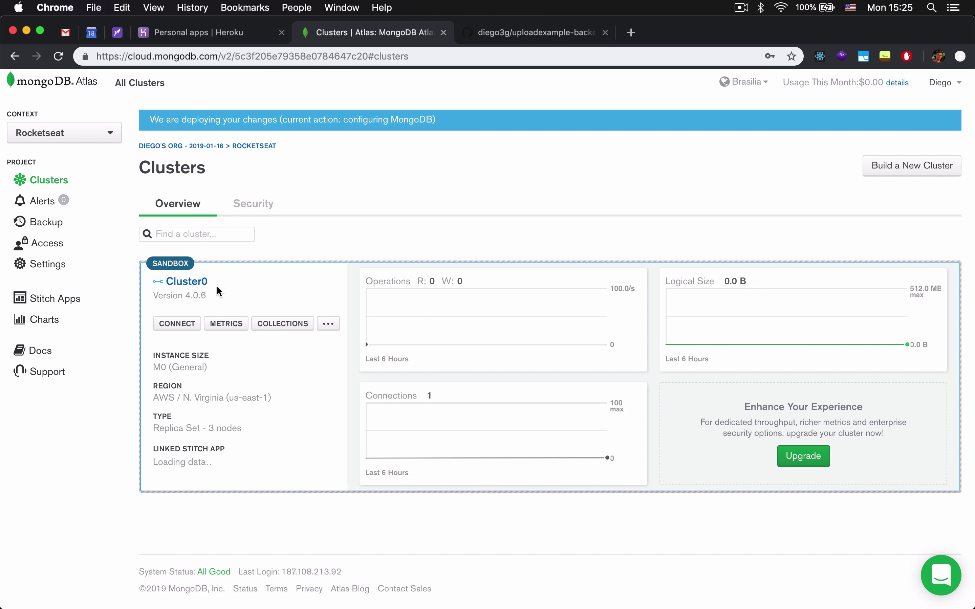
click(186, 327)
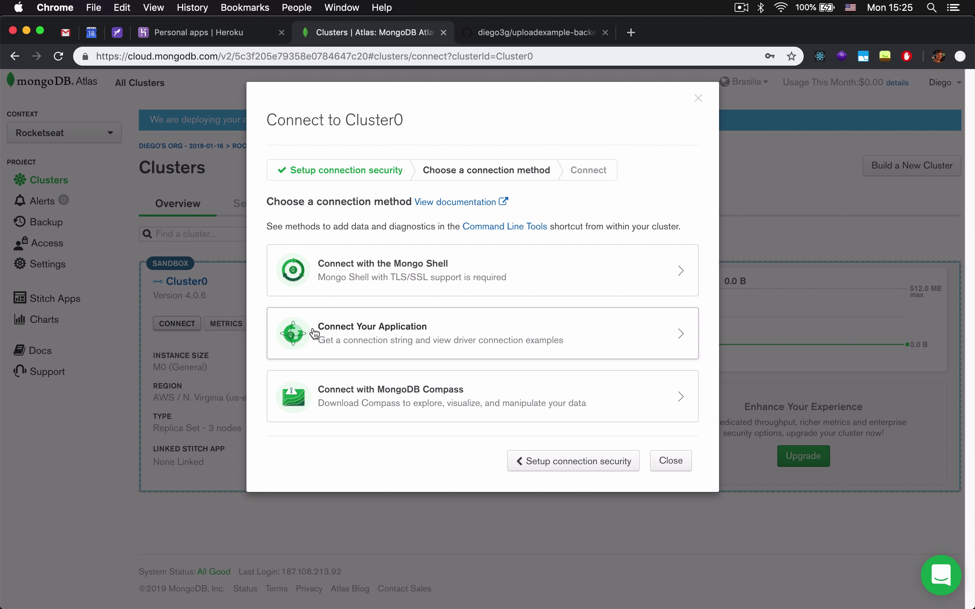
click(452, 344)
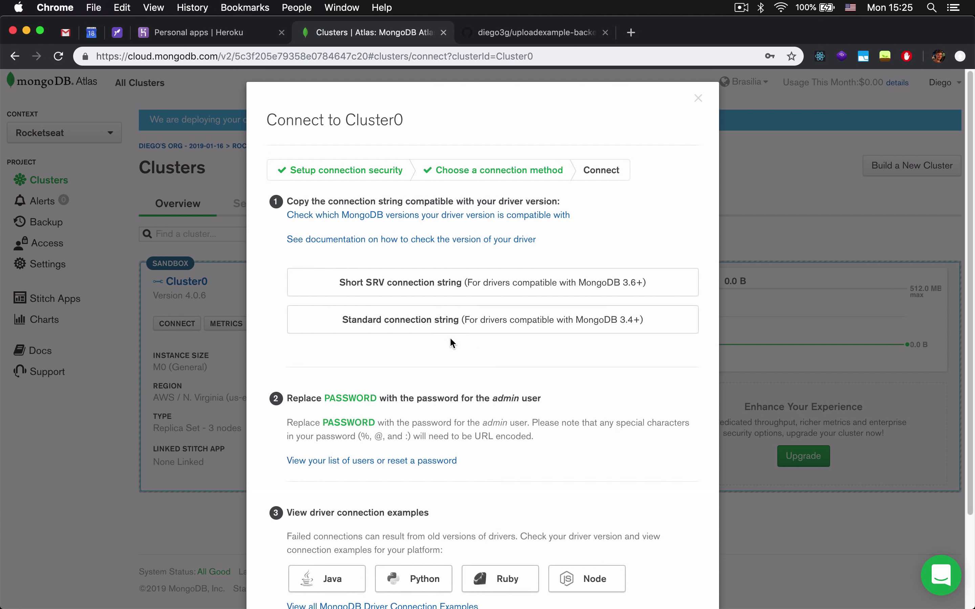
right_click(360, 267)
click(365, 288)
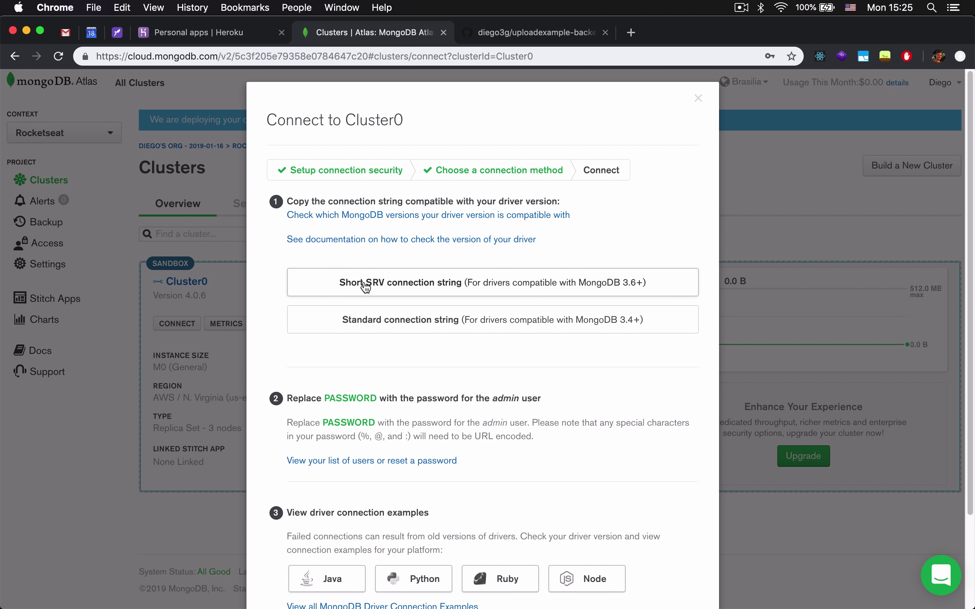
click(475, 294)
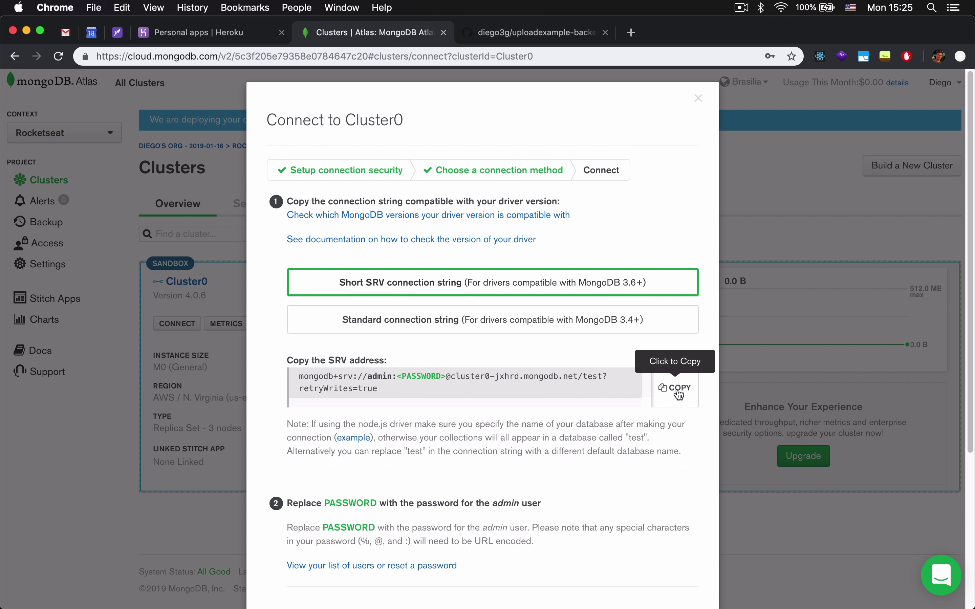
click(680, 395)
Paste the Atlas string into .env, undo it, and save with MONGO_URL unchanged.
click(572, 582)
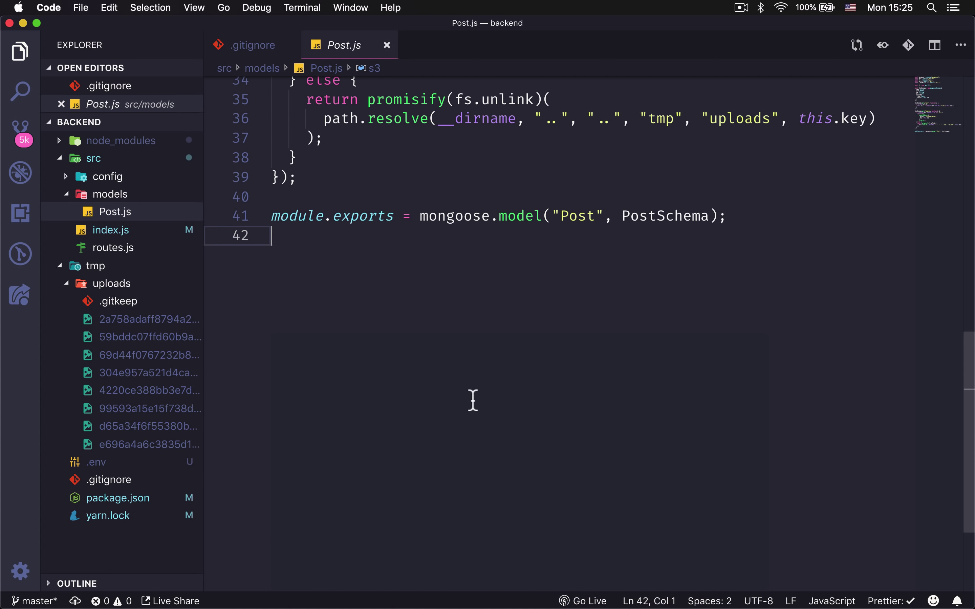
click(97, 462)
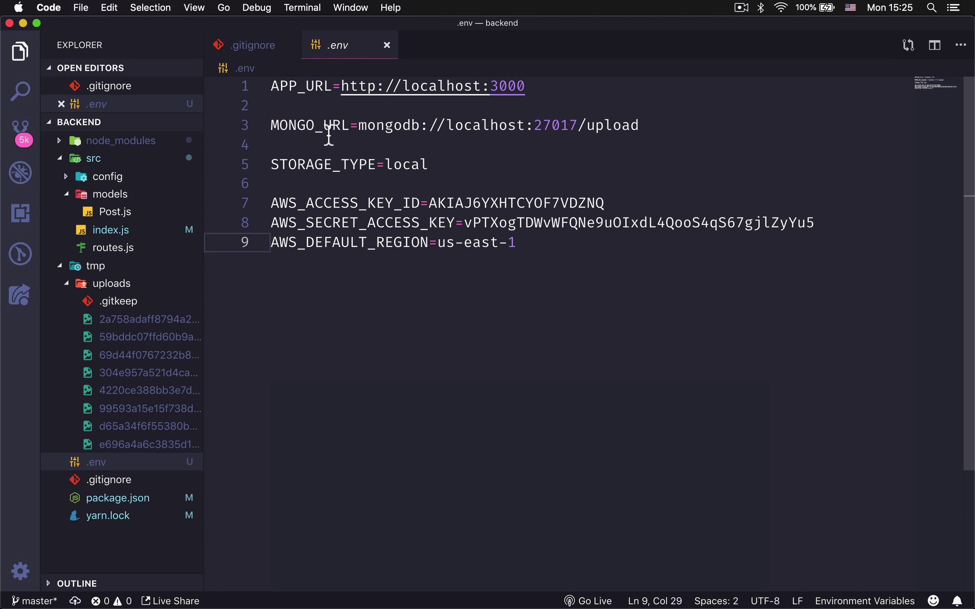
click(329, 142)
key(Return)
key(Return)
key(Up)
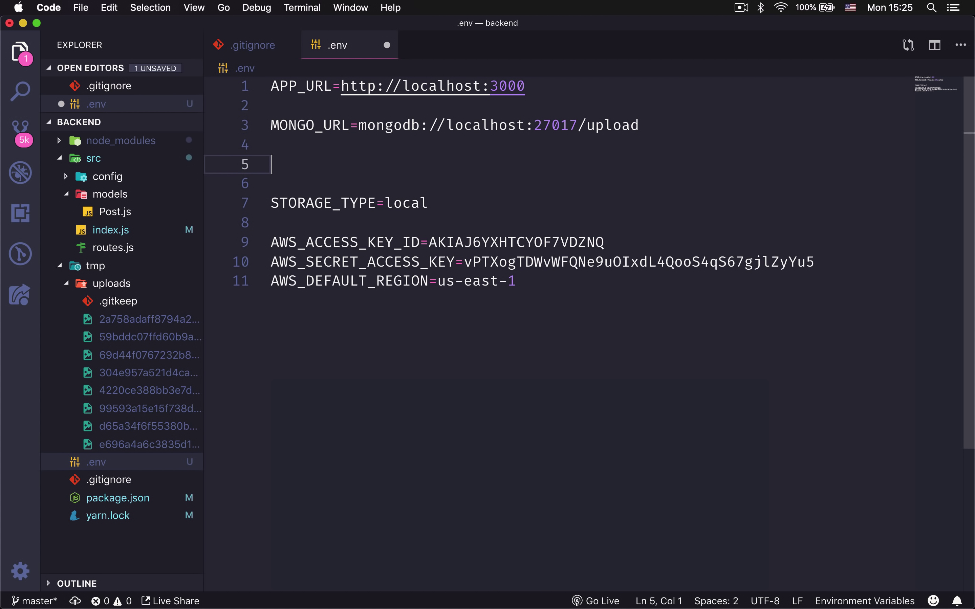
key(super+v)
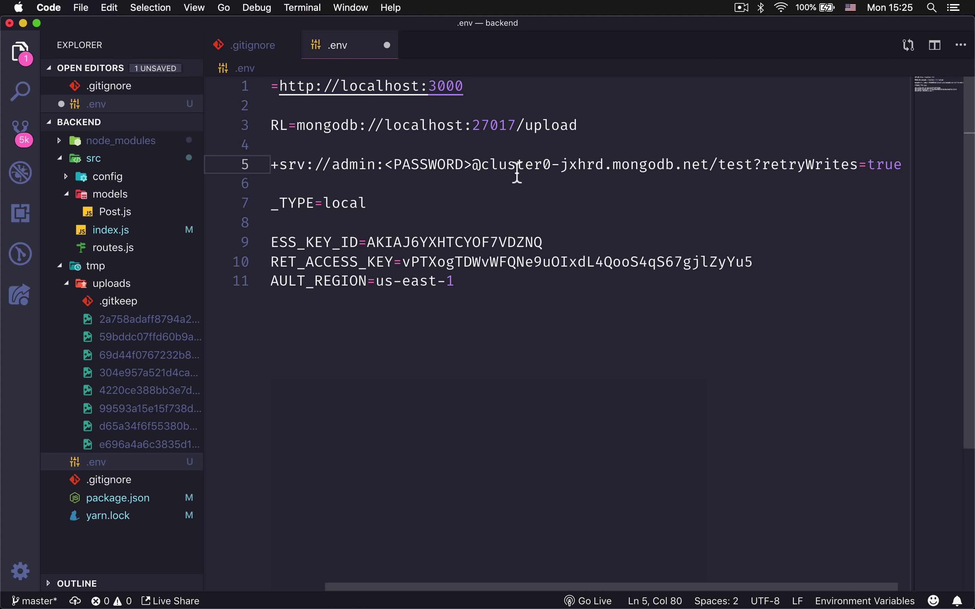
key(super+z)
key(super+z)
key(super+z)
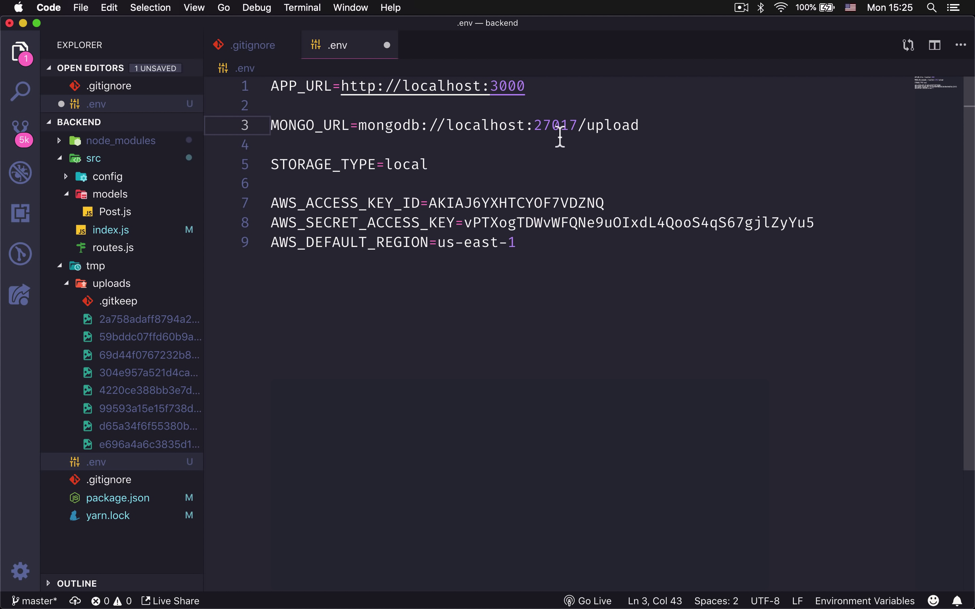
key(super+s)
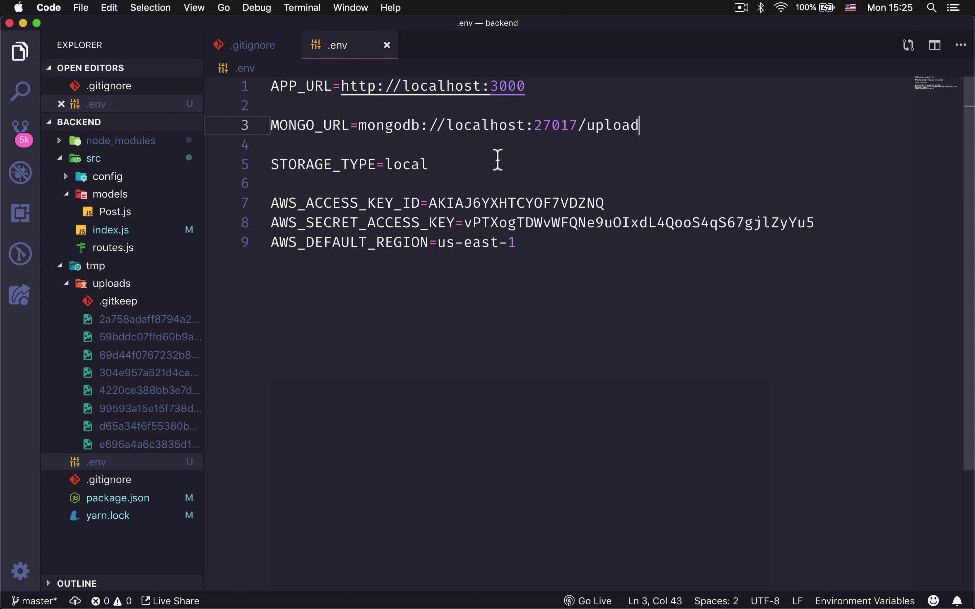
click(333, 578)
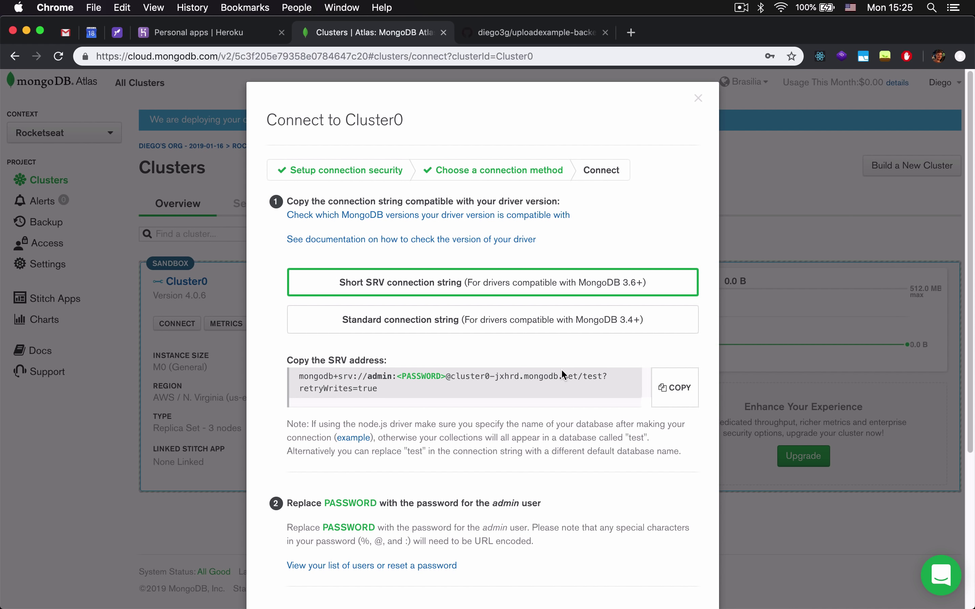
Create Heroku app uploadexample-backend in the United States region.
click(195, 32)
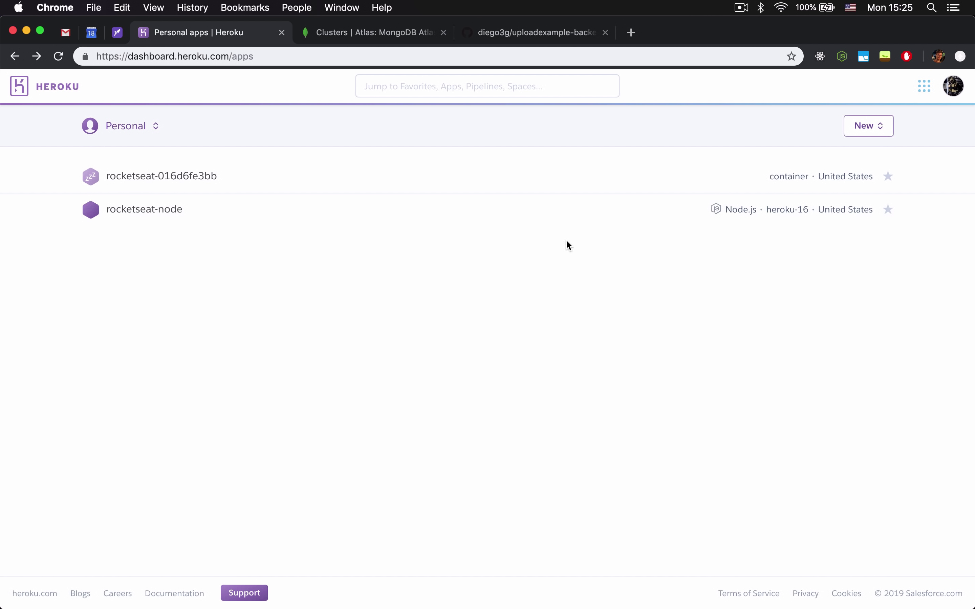
click(882, 129)
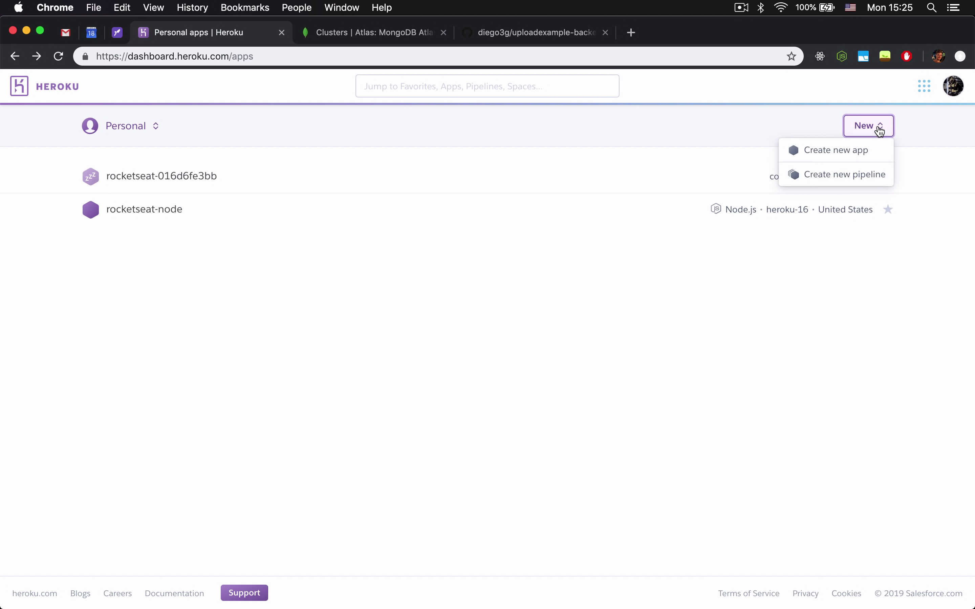
click(843, 157)
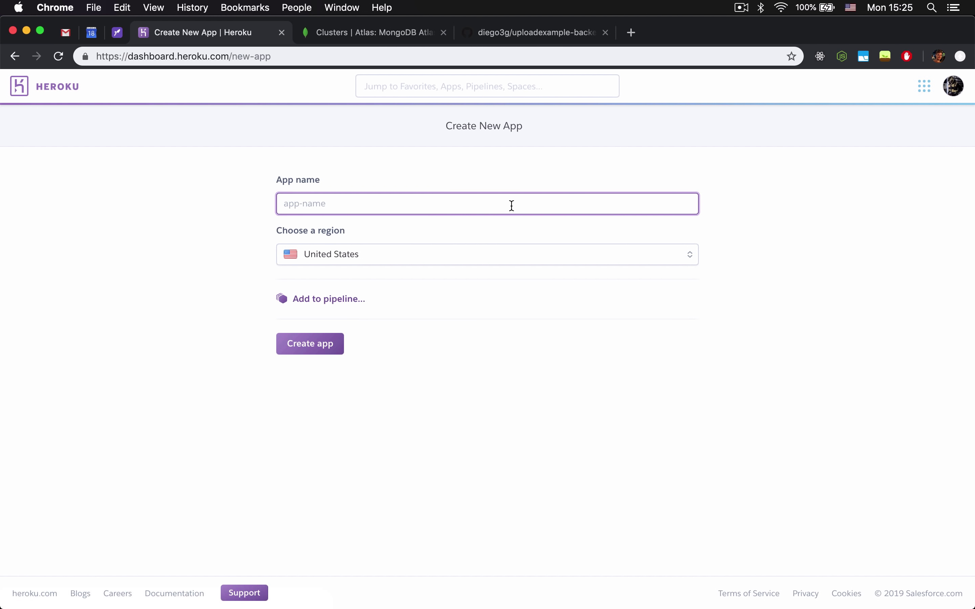
text(uploadexample-)
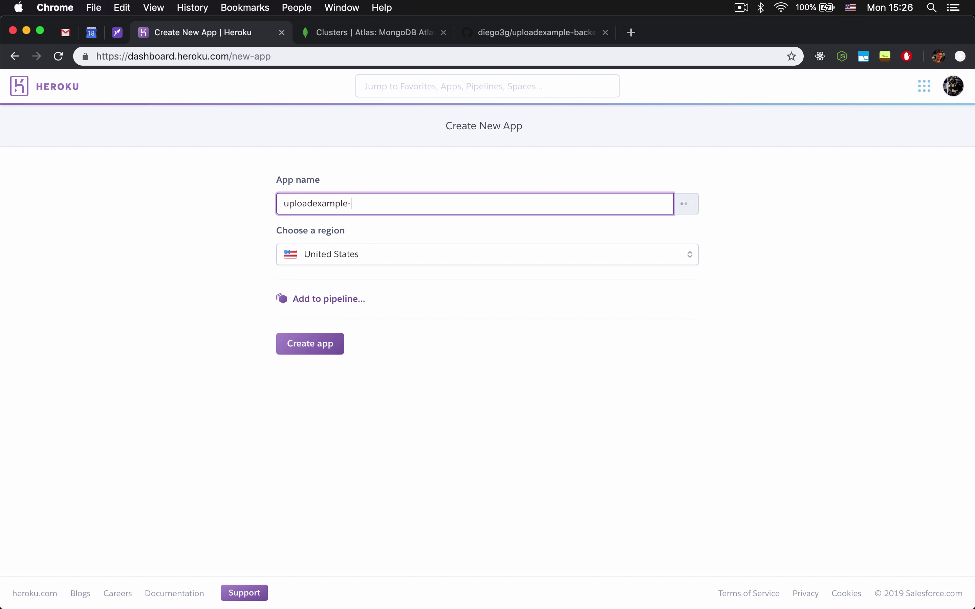
text(backend)
click(452, 252)
click(348, 275)
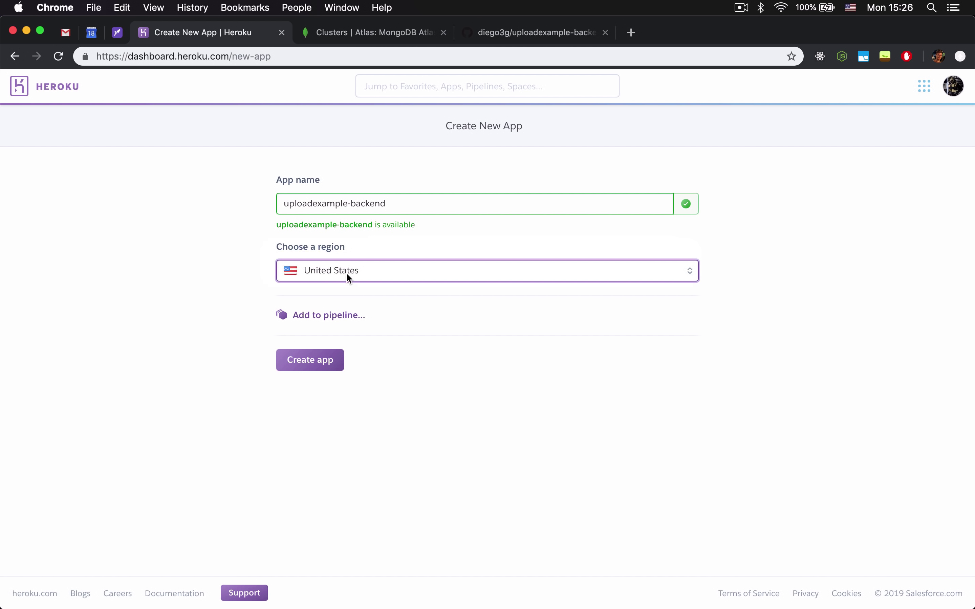
click(333, 362)
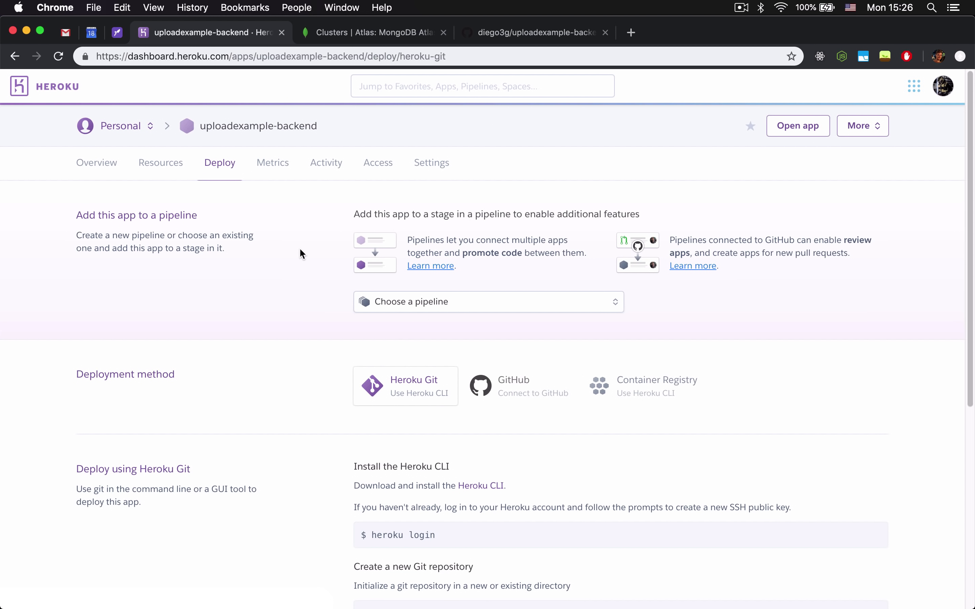
Choose GitHub as the deployment method for the Heroku app.
scroll(301, 249, down, 2)
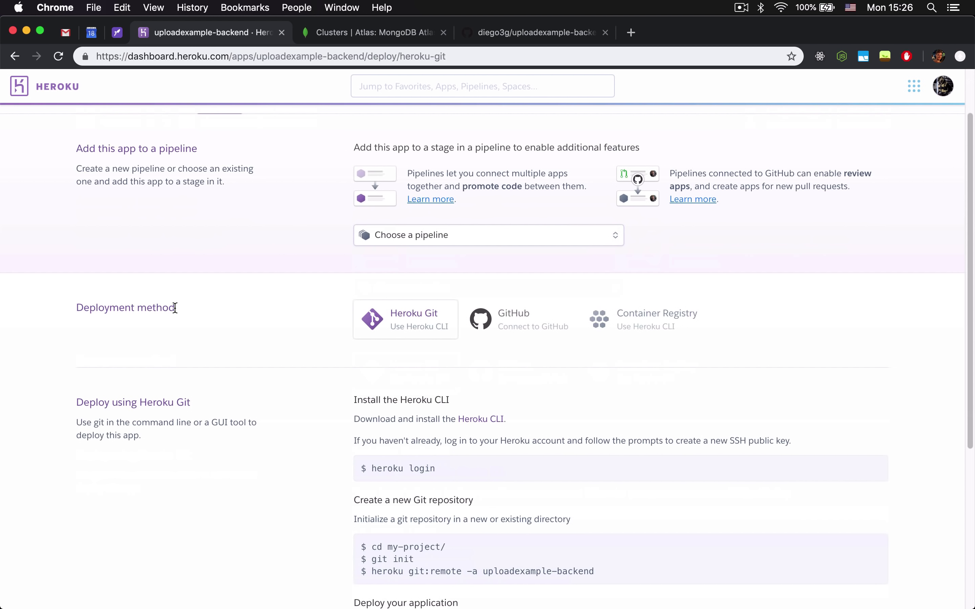
scroll(174, 309, down, 5)
scroll(403, 229, up, 3)
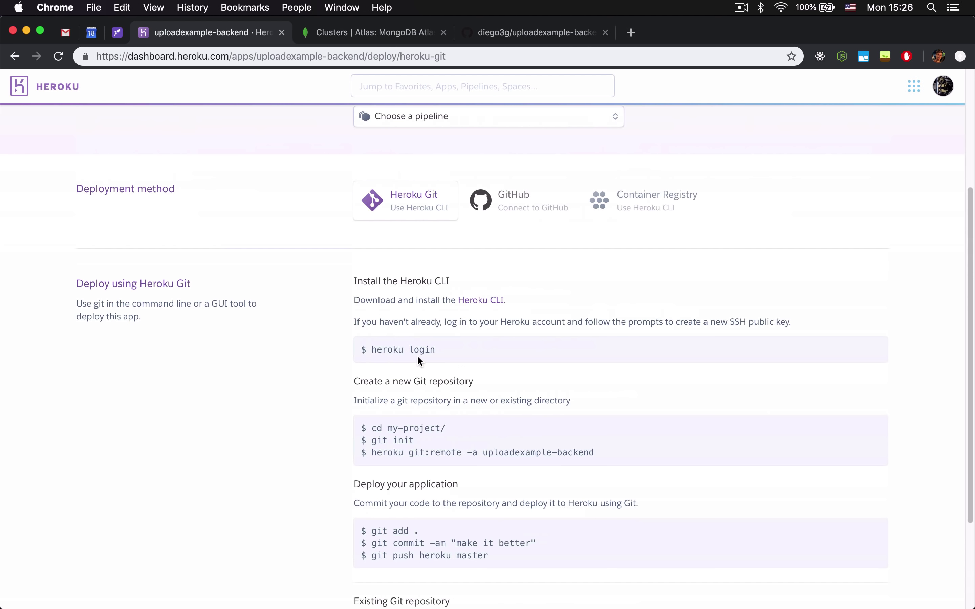
click(549, 200)
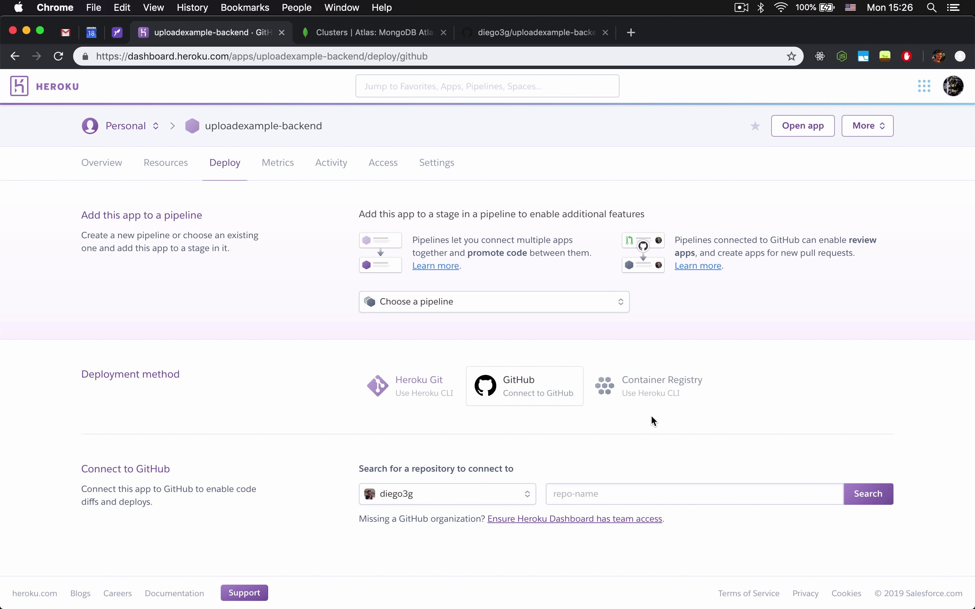
drag(103, 469, 184, 479)
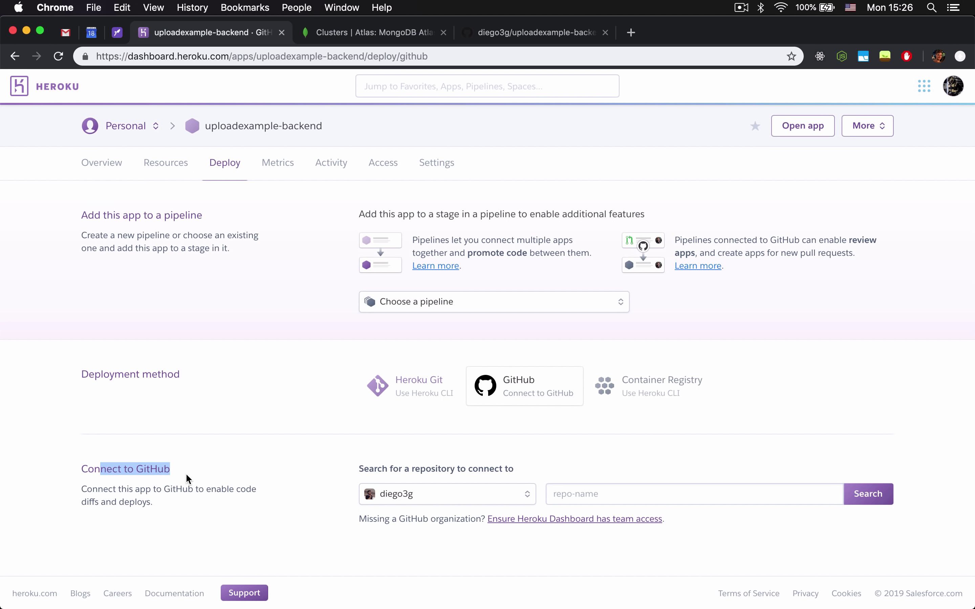
click(136, 466)
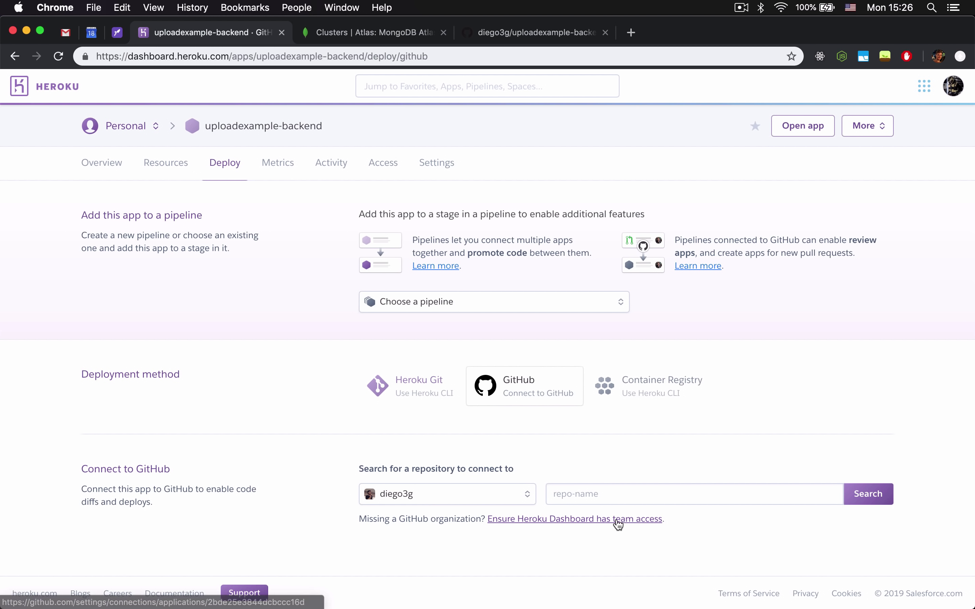
click(642, 495)
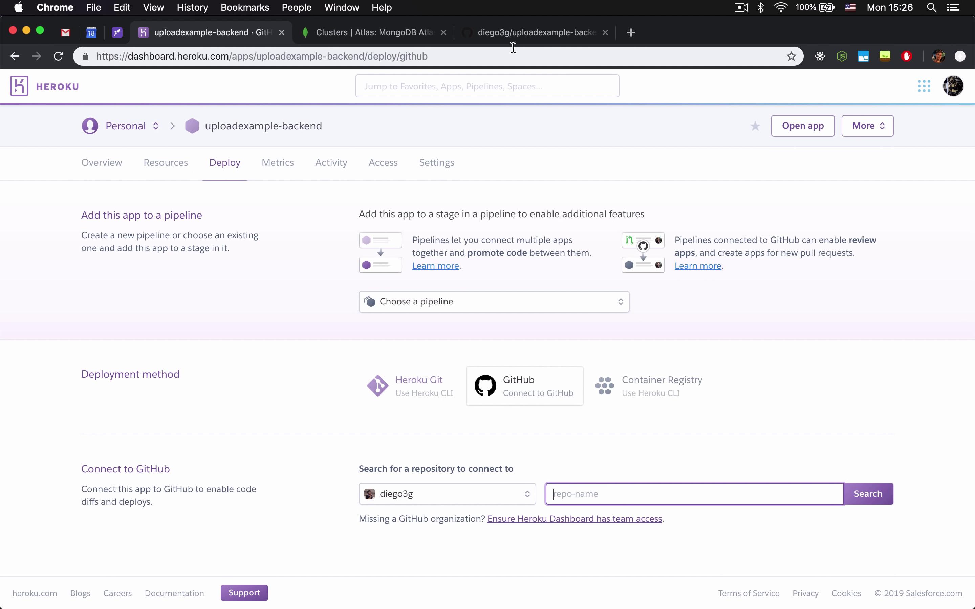
Copy the repo name from GitHub and search Heroku for uploadexample-backend.
click(520, 32)
drag(368, 133, 216, 133)
key(super+c)
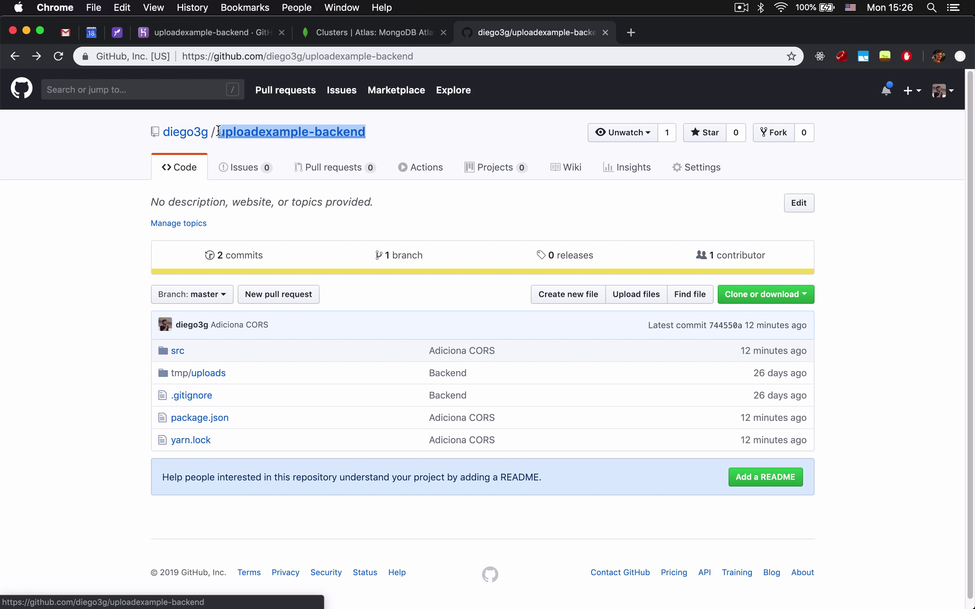
click(230, 32)
key(super+v)
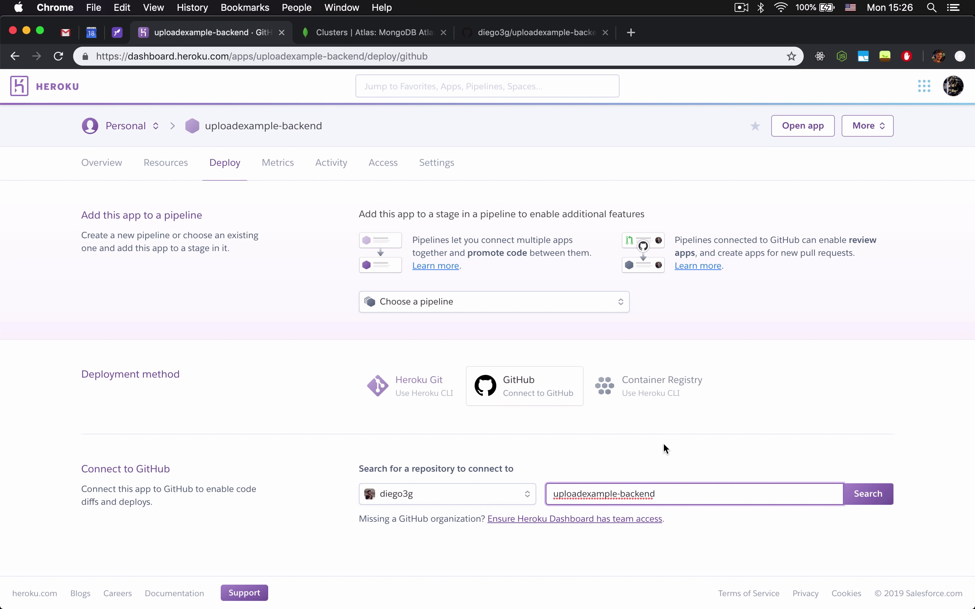
click(851, 499)
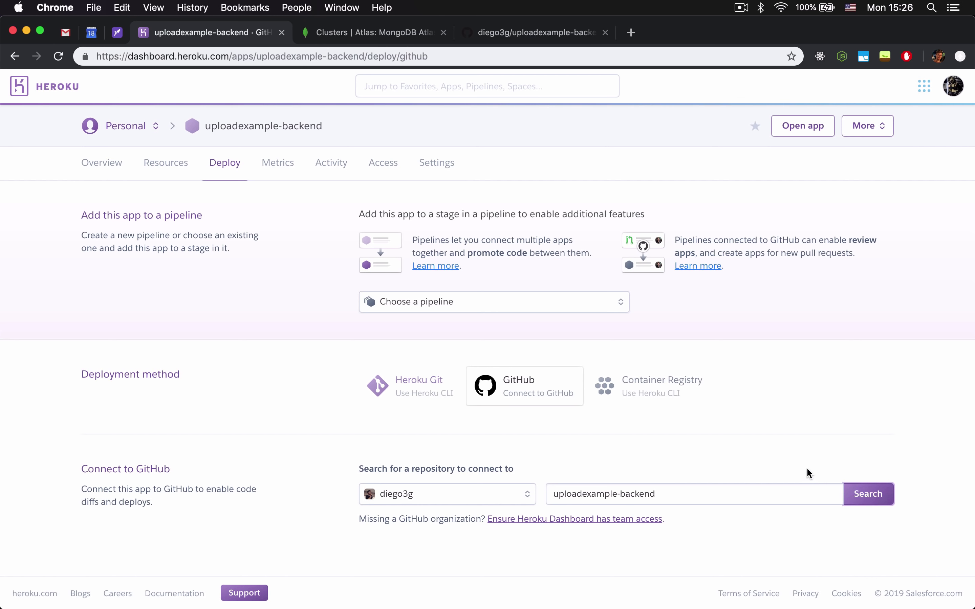
scroll(784, 457, down, 2)
drag(377, 521, 468, 521)
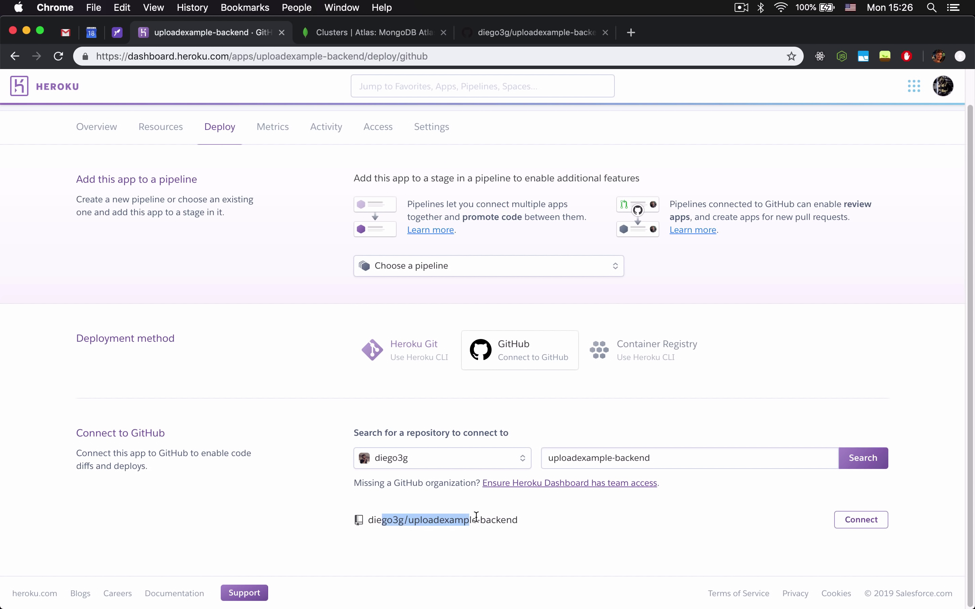
click(443, 520)
Connect the app to the uploadexample-backend repository and enable automatic deploys from master.
click(863, 524)
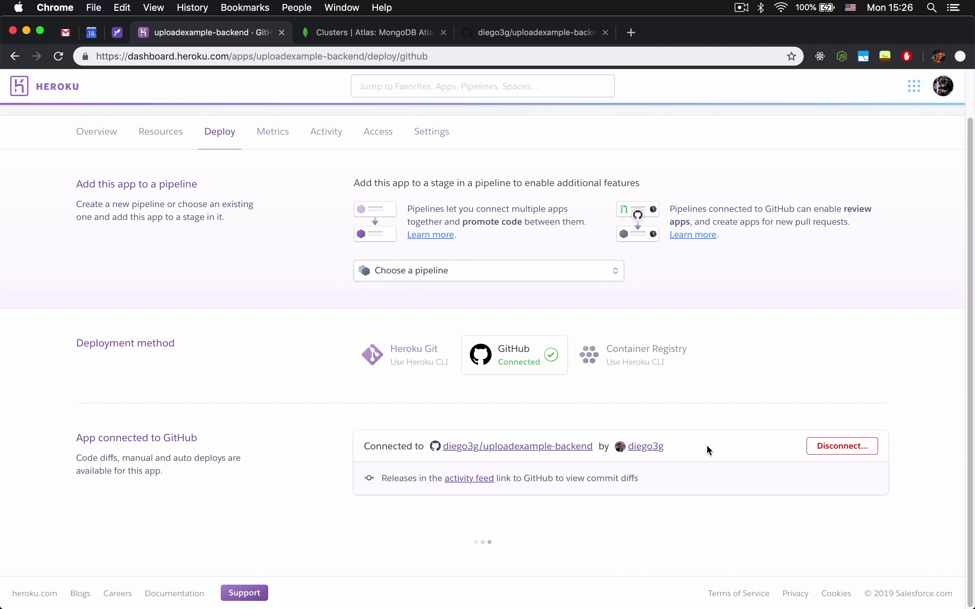
scroll(536, 426, down, 8)
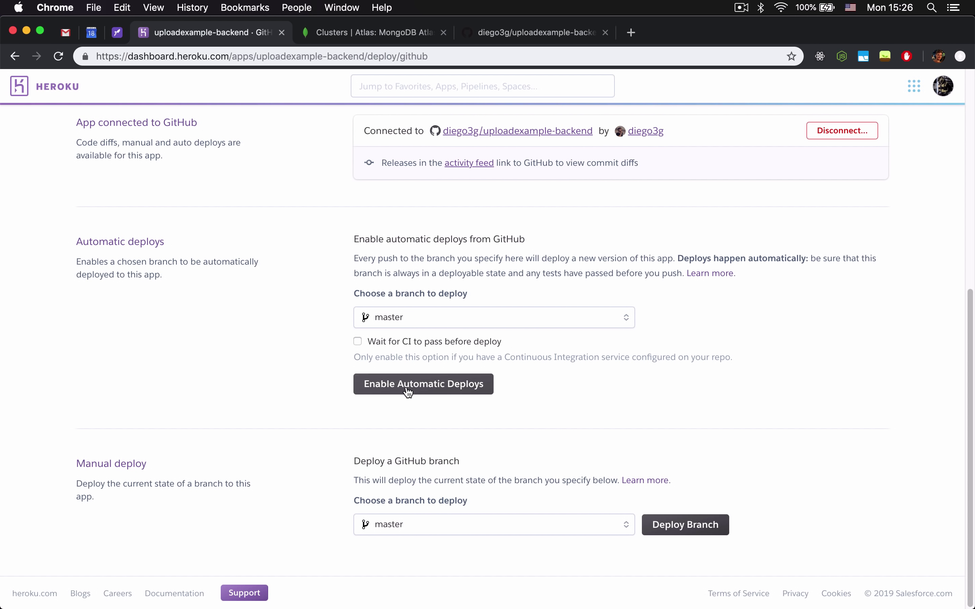
click(457, 395)
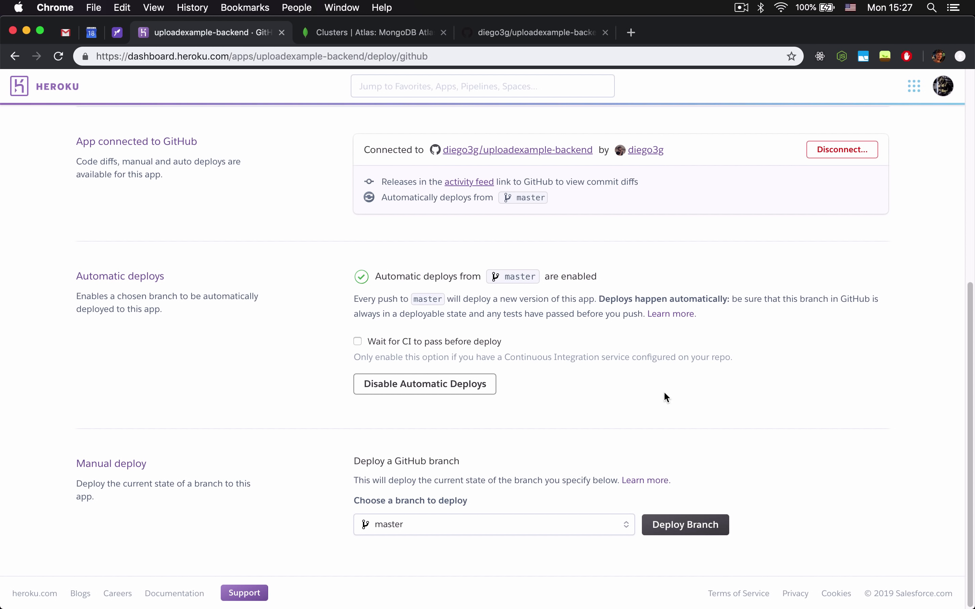
Create a new file named Procfile in the backend project root in Visual Studio Code.
mouse_move(564, 593)
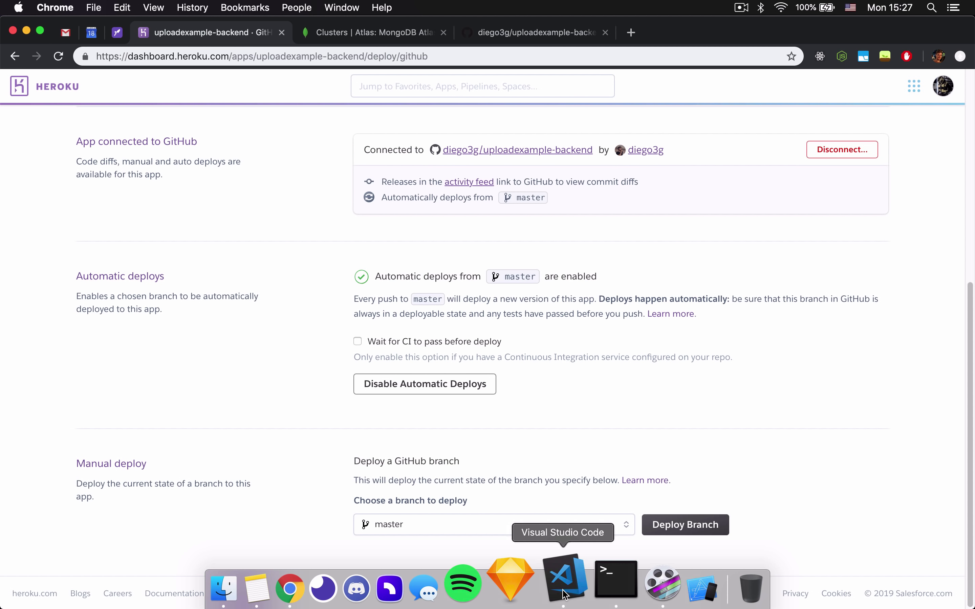
click(564, 592)
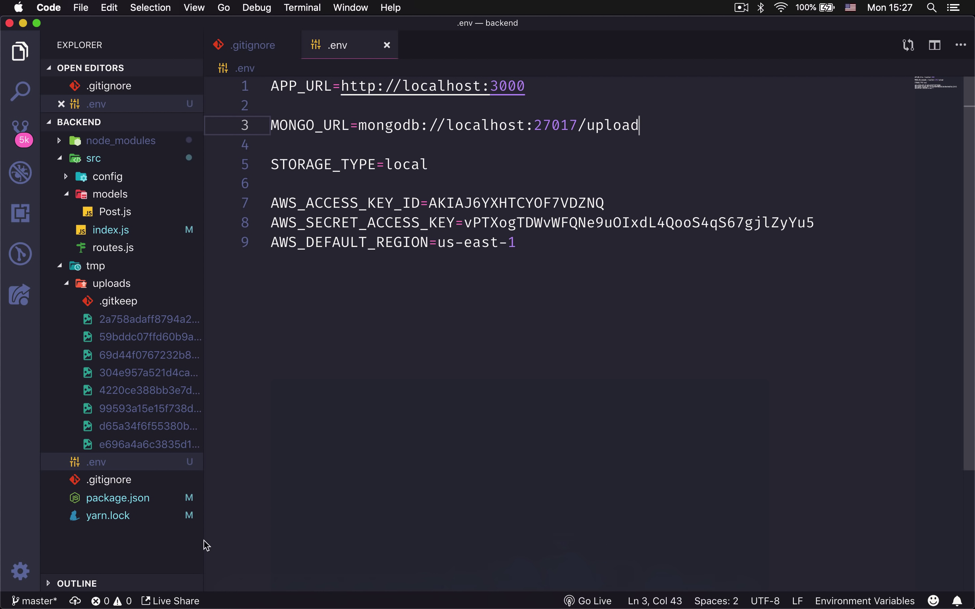
right_click(147, 548)
click(163, 547)
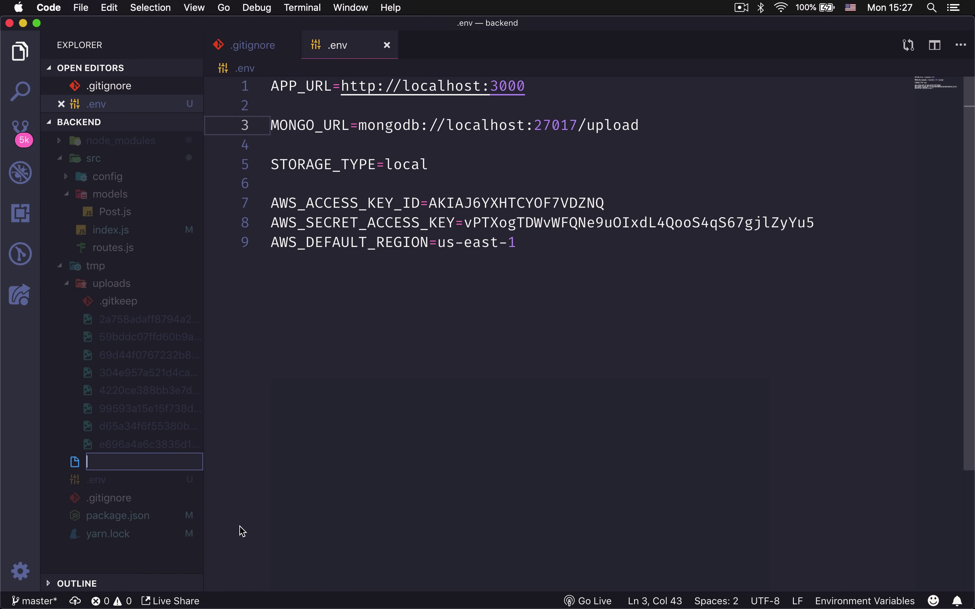
text(Procfile)
key(Return)
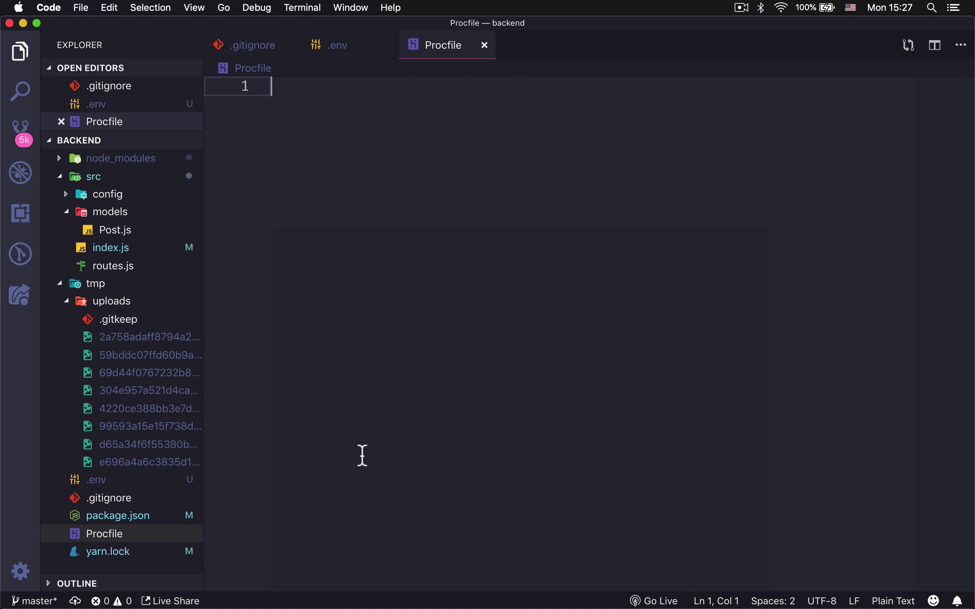
Check the start and dev scripts in package.json.
click(173, 517)
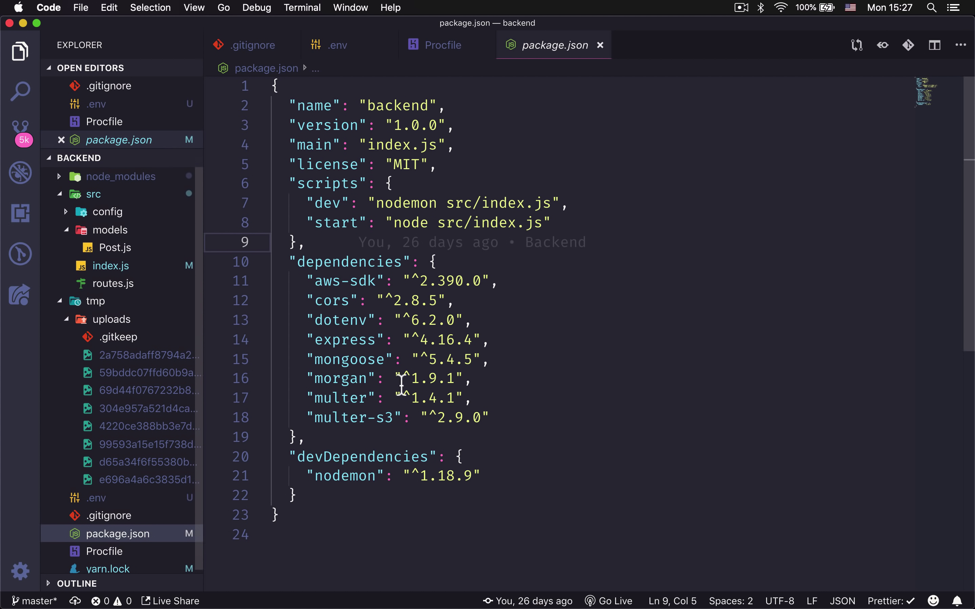
click(606, 379)
click(358, 230)
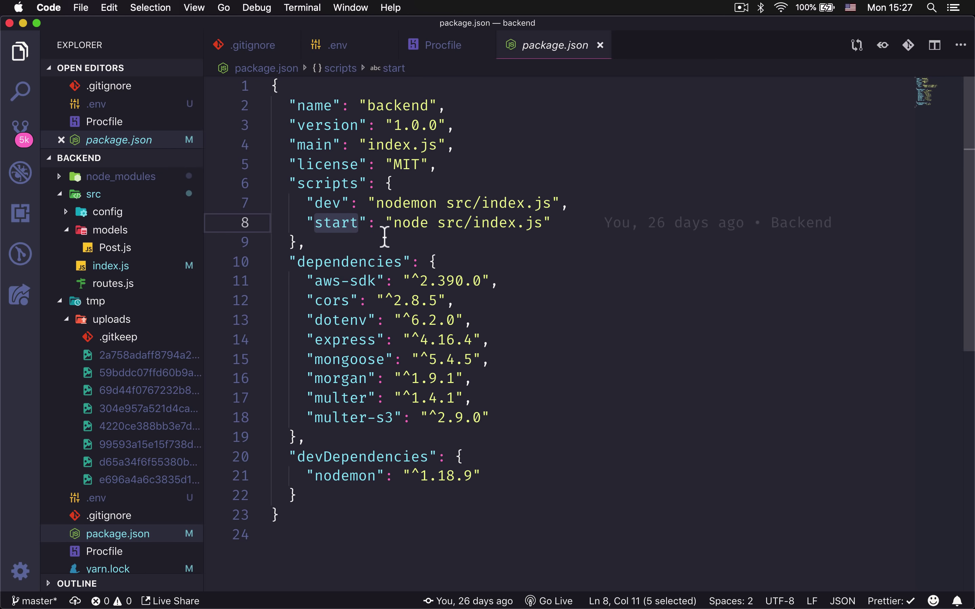
drag(394, 224, 475, 230)
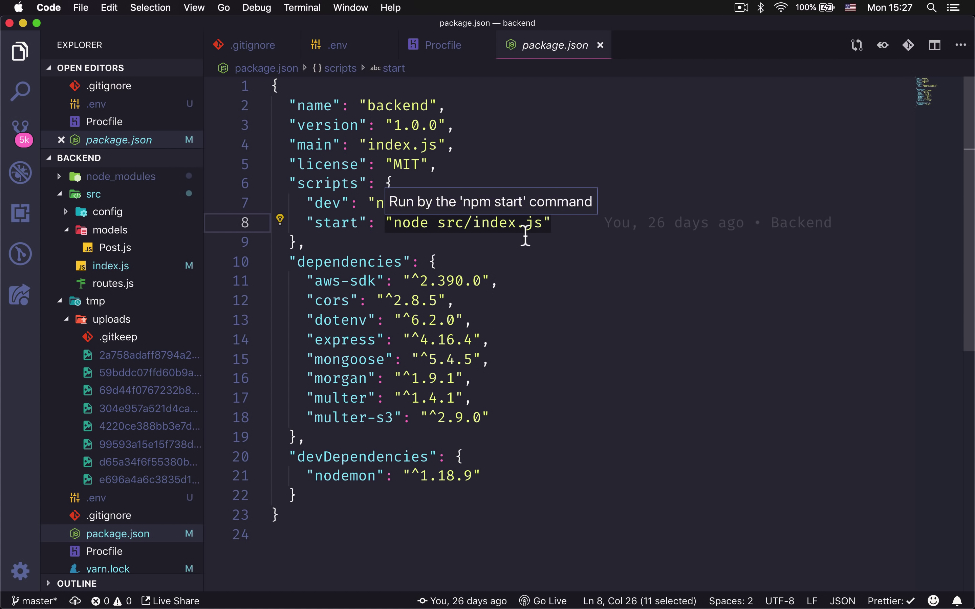
click(513, 246)
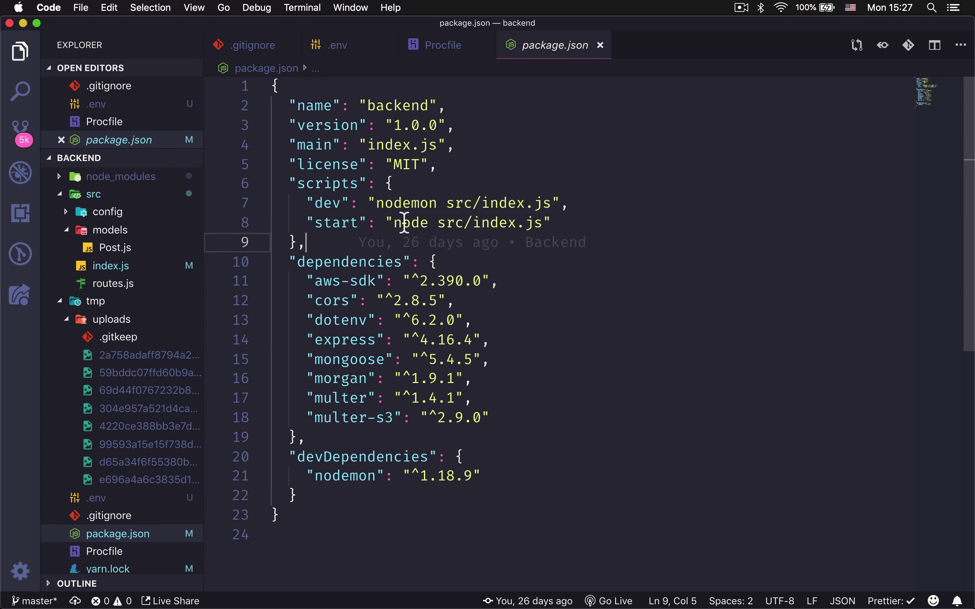
double_click(326, 203)
double_click(407, 203)
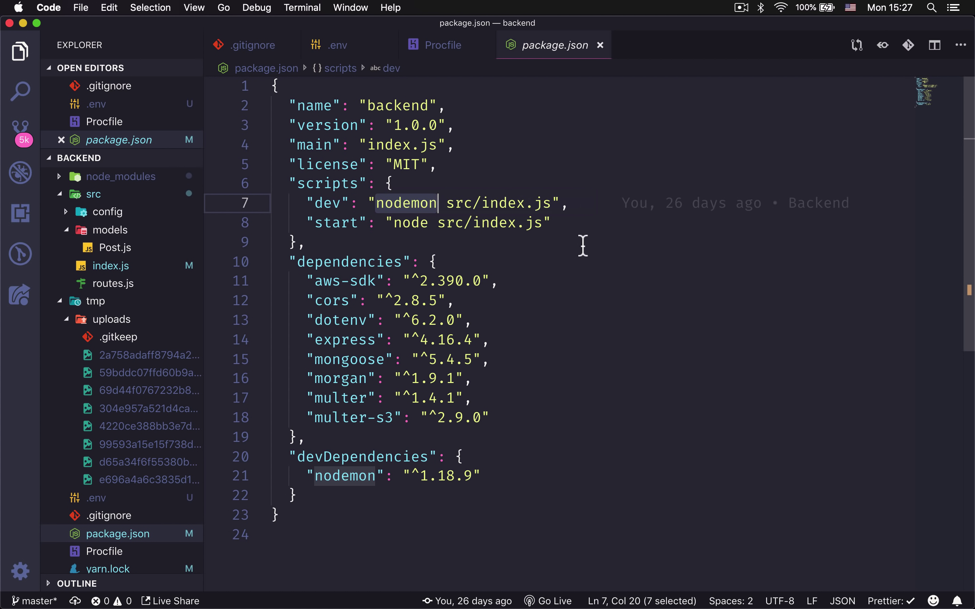
key(super+w)
Write 'web: yarn start' as the Procfile's only line and save it.
text(web:)
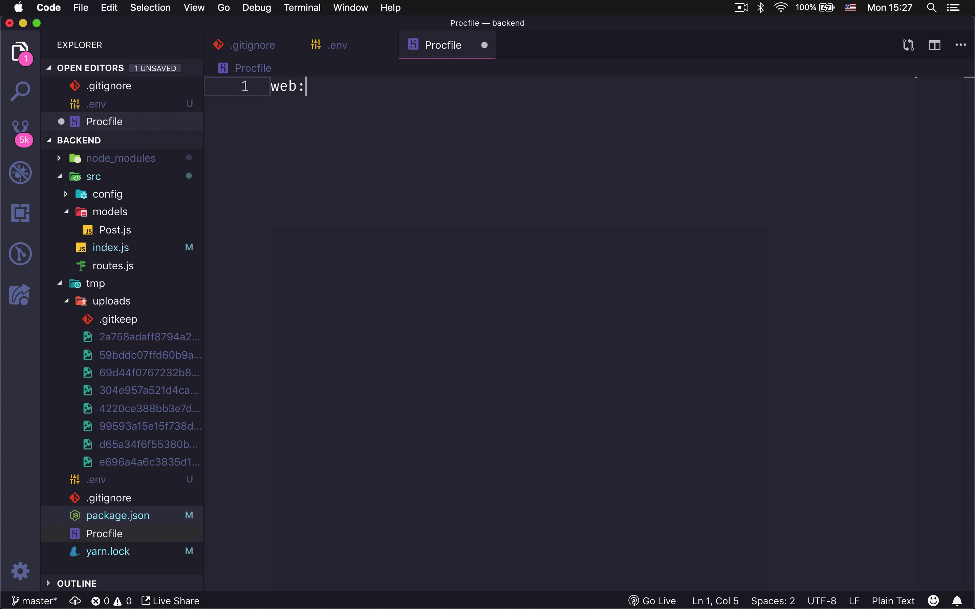
drag(306, 87, 269, 91)
click(330, 102)
text(yarn start)
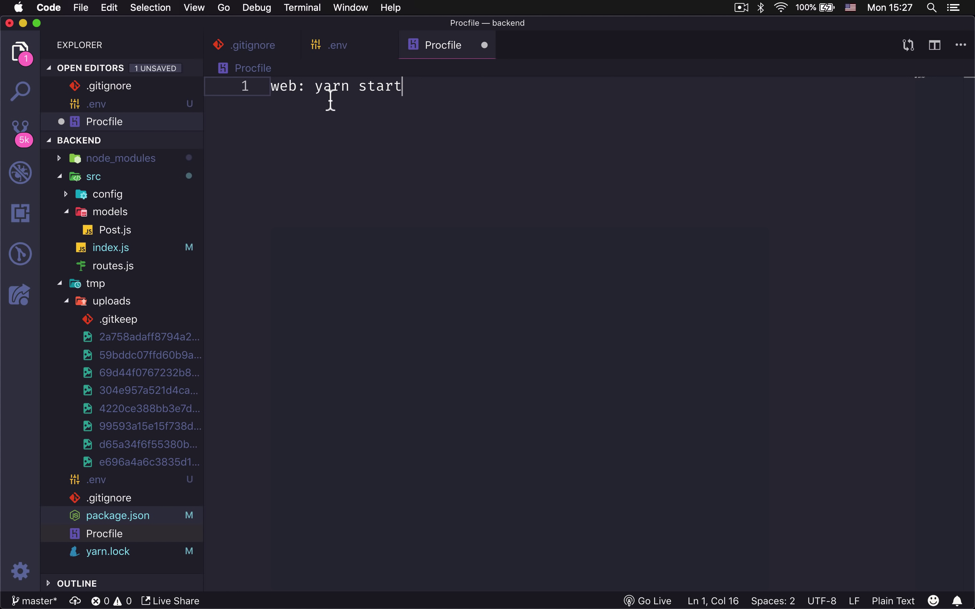
mouse_move(318, 87)
mouse_down()
mouse_move(418, 89)
mouse_move(316, 92)
mouse_up()
click(419, 93)
click(368, 129)
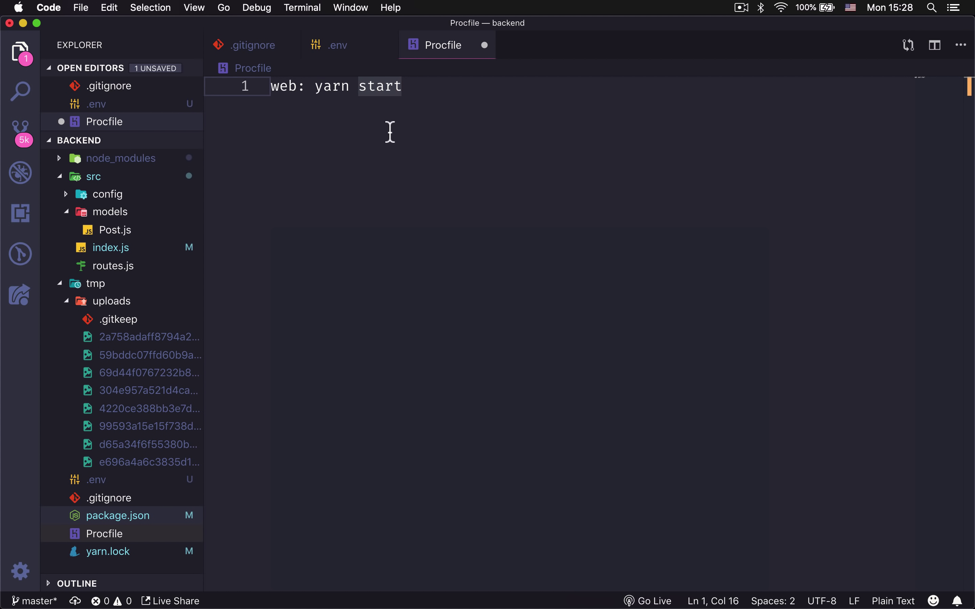
key(super+s)
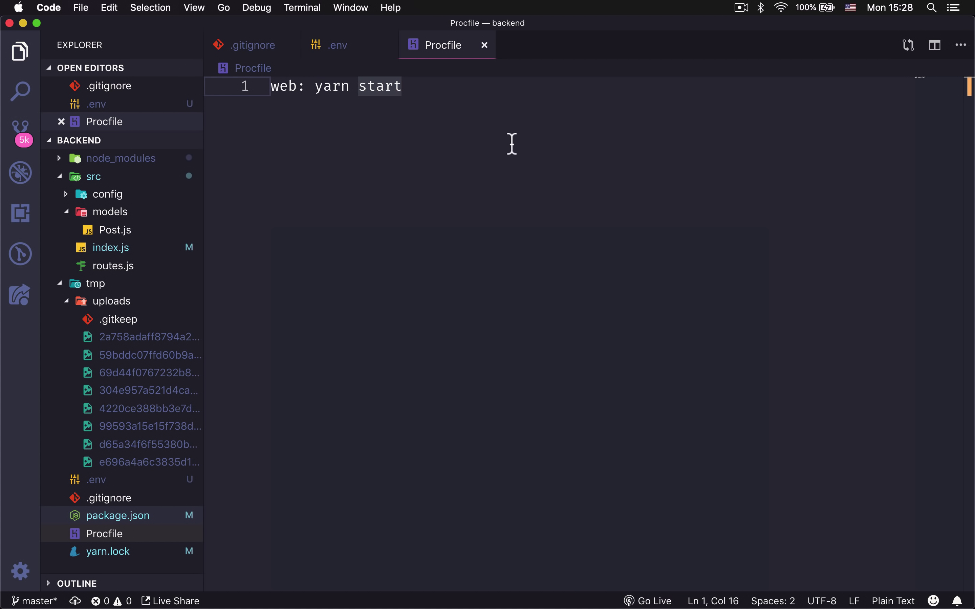
key(ctrl+Tab)
Open the Heroku app's Settings and reveal its empty Config Vars.
click(341, 592)
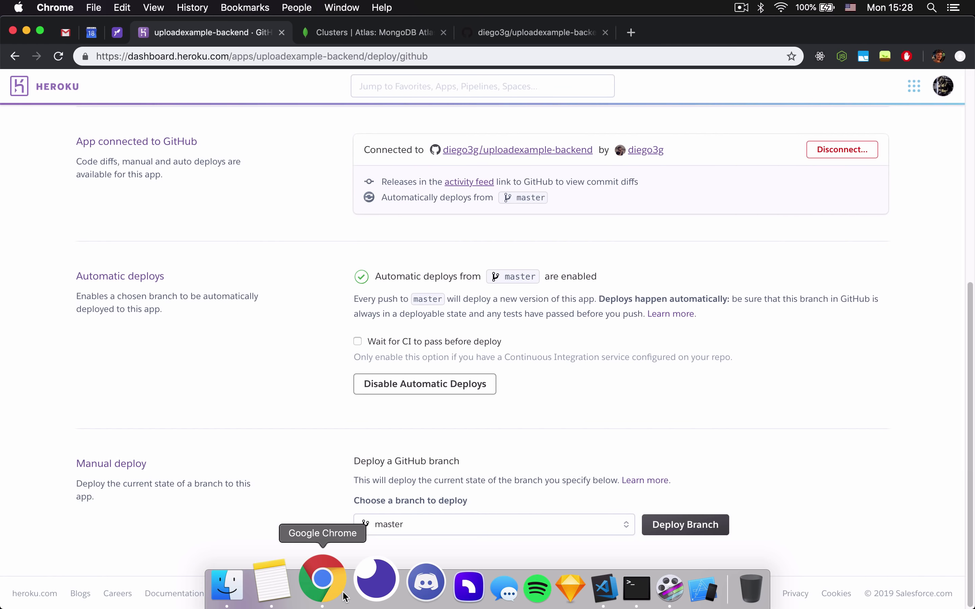
scroll(581, 451, up, 10)
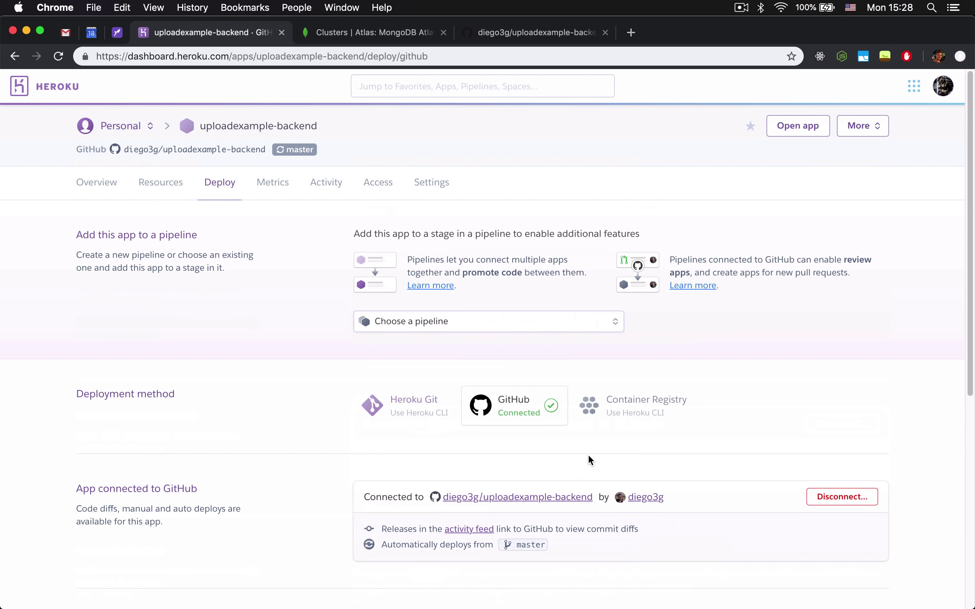
click(448, 190)
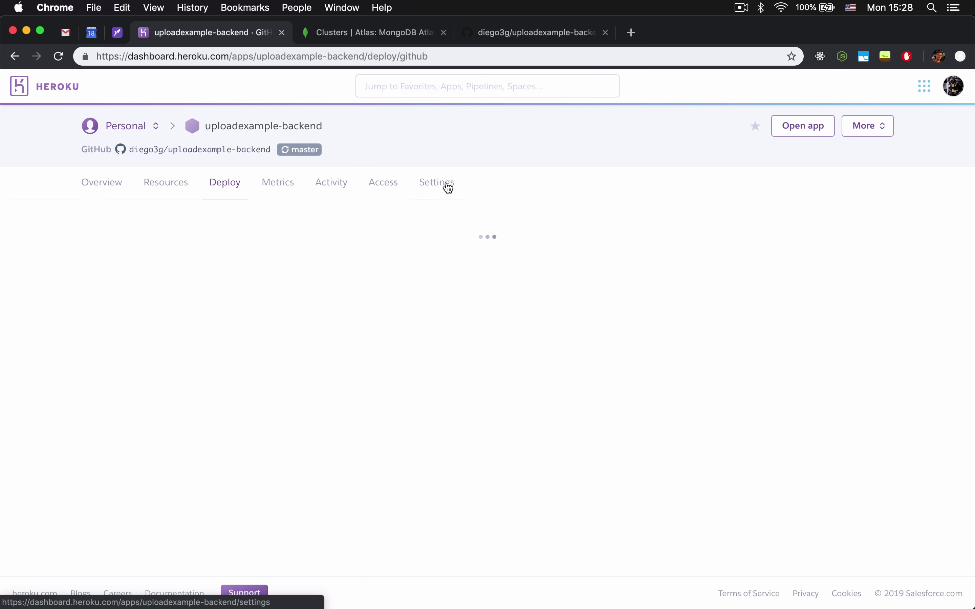
scroll(476, 260, down, 1)
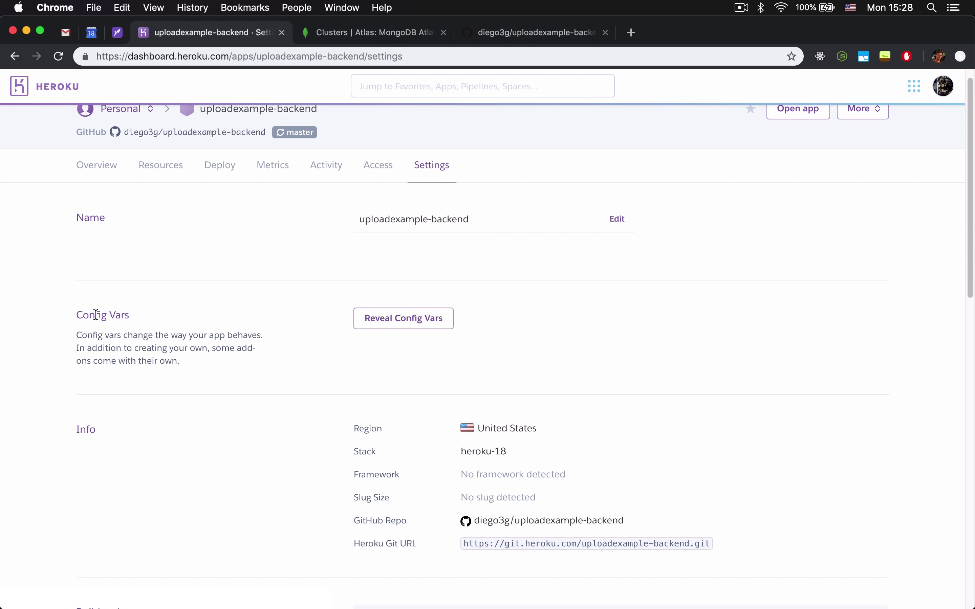
click(408, 323)
scroll(531, 350, down, 5)
click(467, 315)
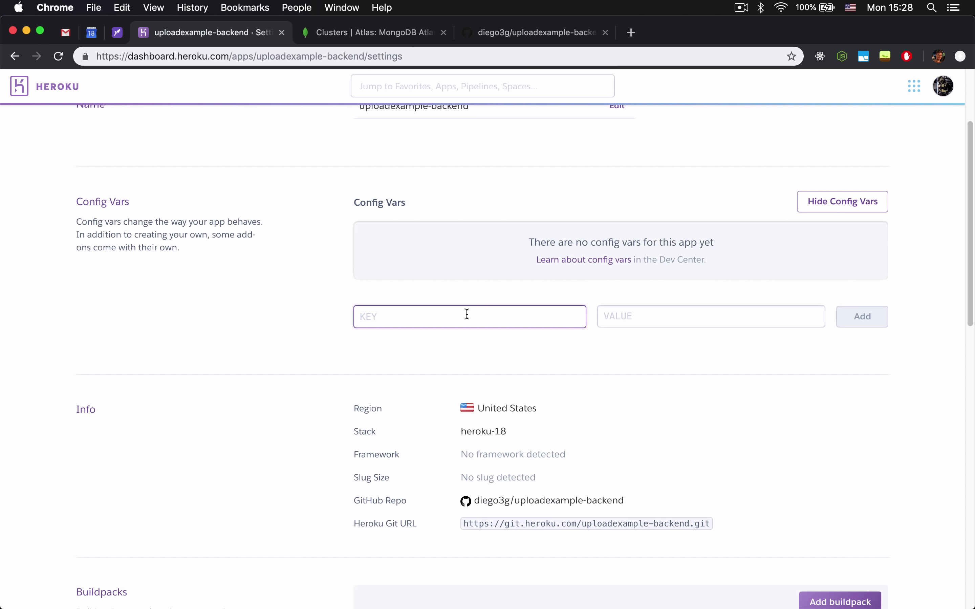
Start 'heroku config:set MONGO_URL=' in Terminal, then cancel and clear it.
click(561, 588)
click(619, 586)
text(her)
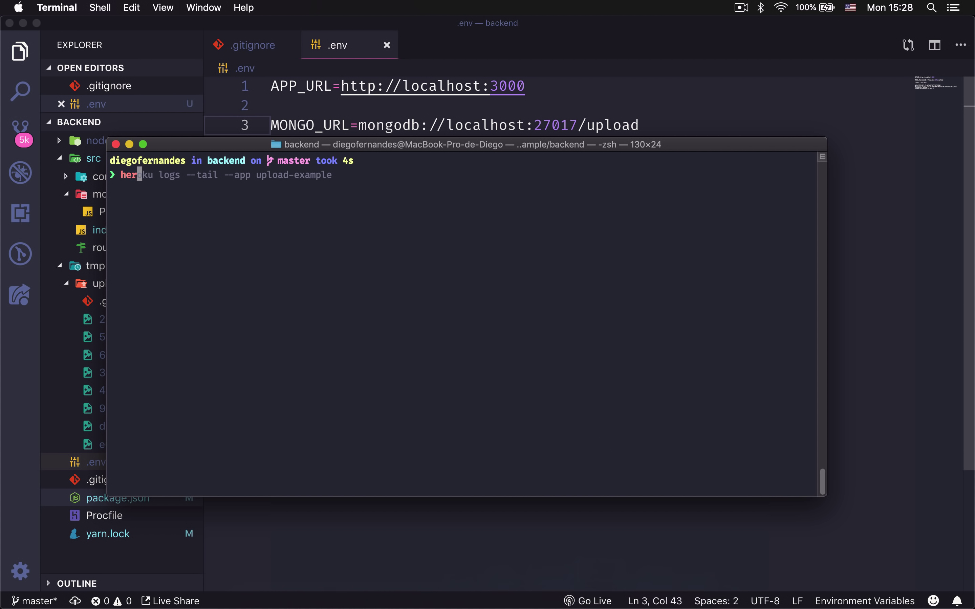
text(oku config:s)
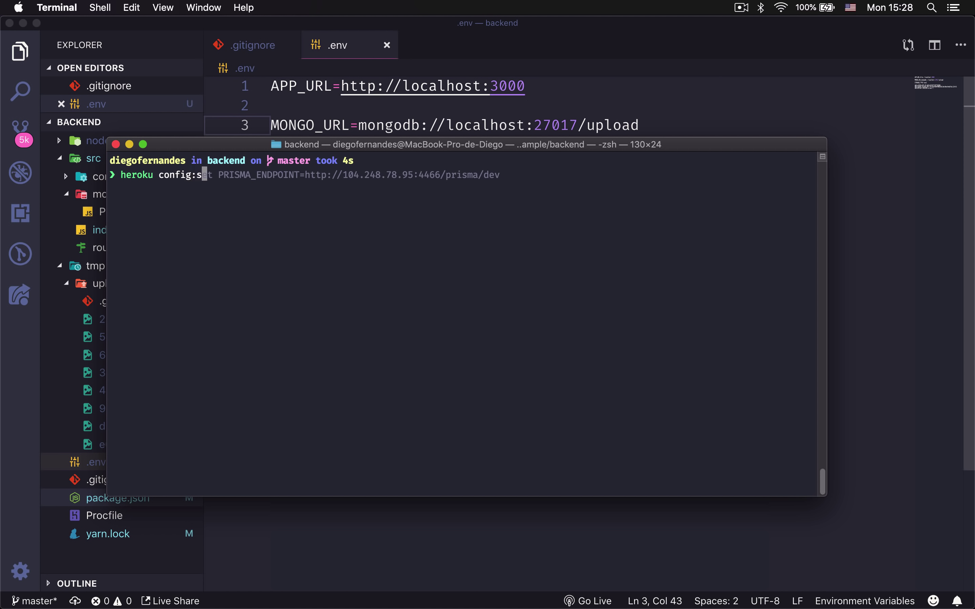
text(et MONGO_URL)
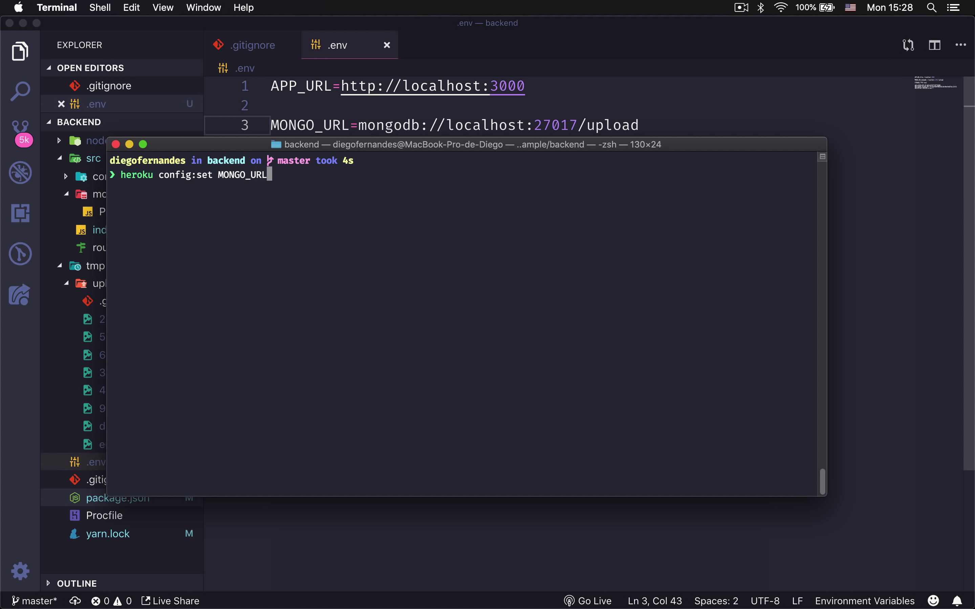
text(=)
key(ctrl+c)
key(super+k)
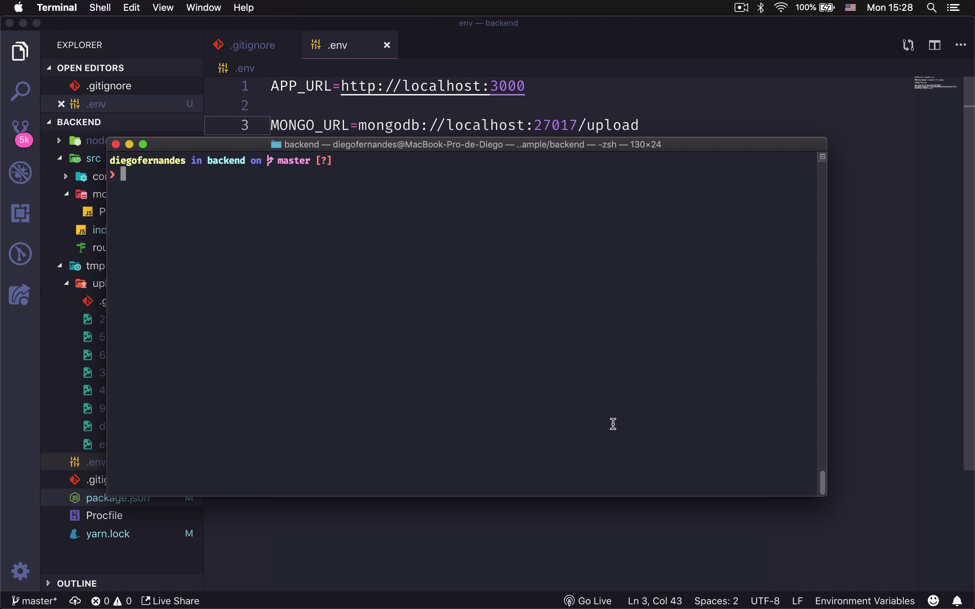
click(318, 600)
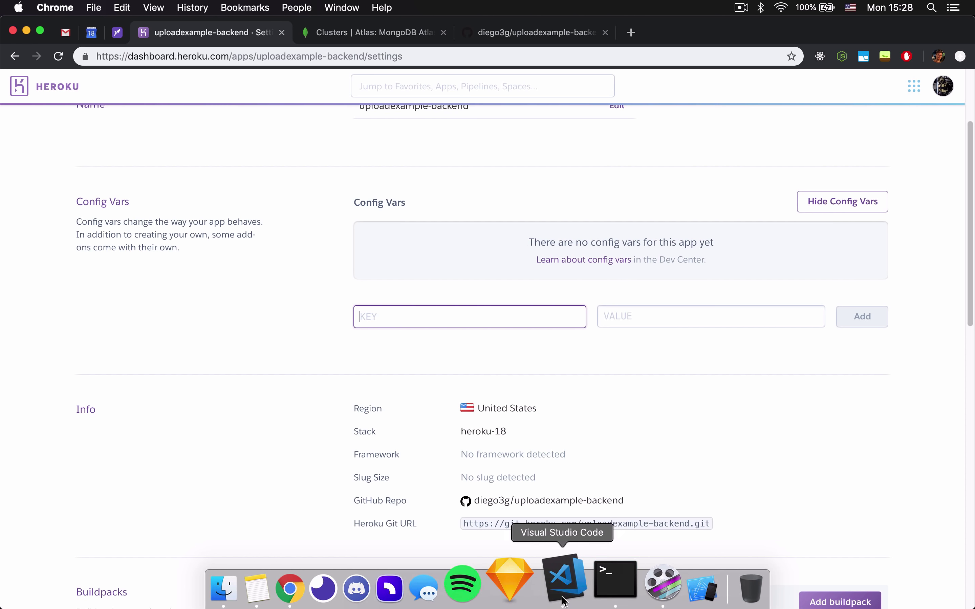
Copy the APP_URL name from .env into the new config var key.
click(564, 599)
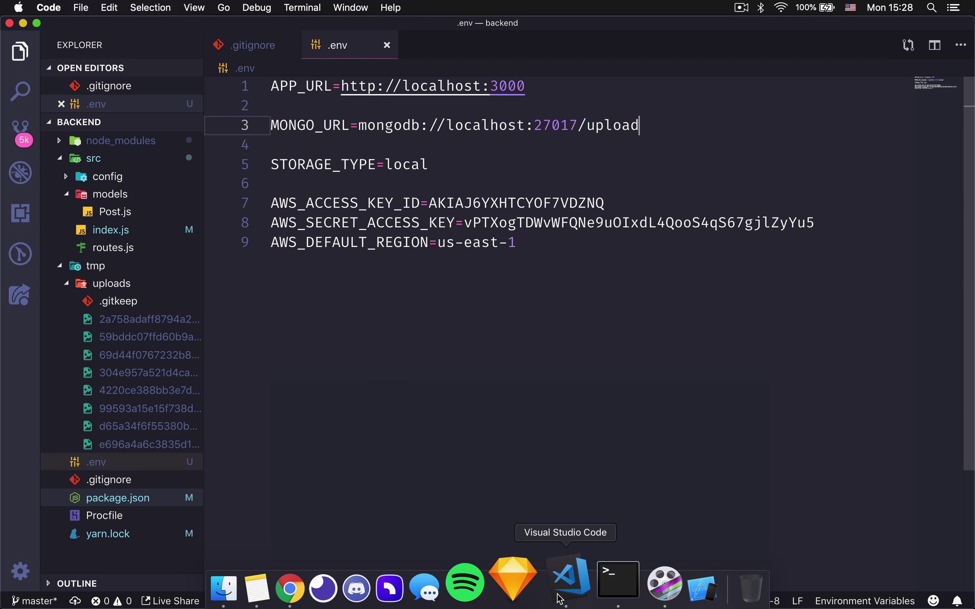
click(390, 366)
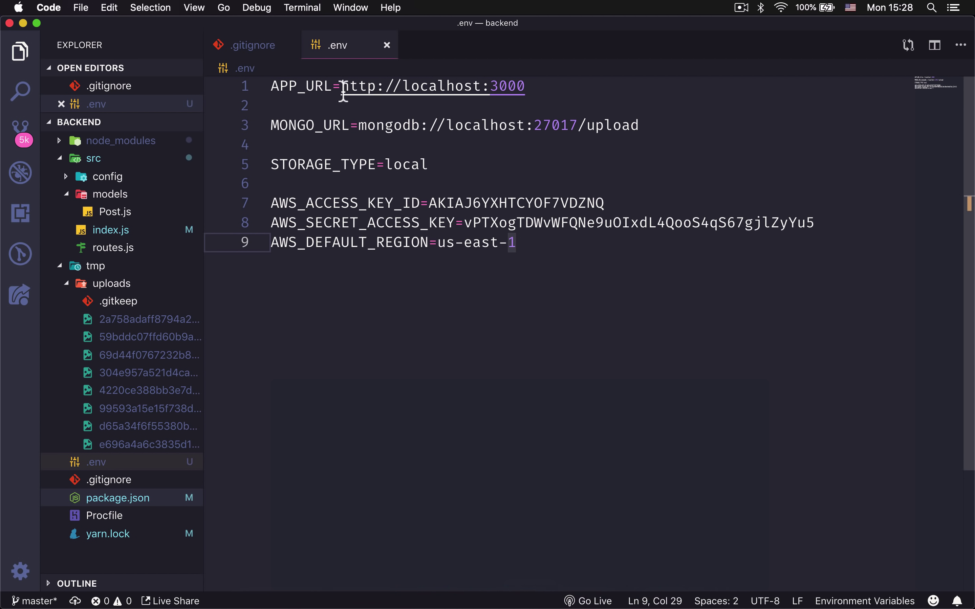
mouse_move(343, 91)
mouse_down()
mouse_move(240, 92)
mouse_move(333, 86)
mouse_up()
click(270, 105)
click(327, 589)
click(474, 315)
key(super+v)
scroll(623, 331, up, 3)
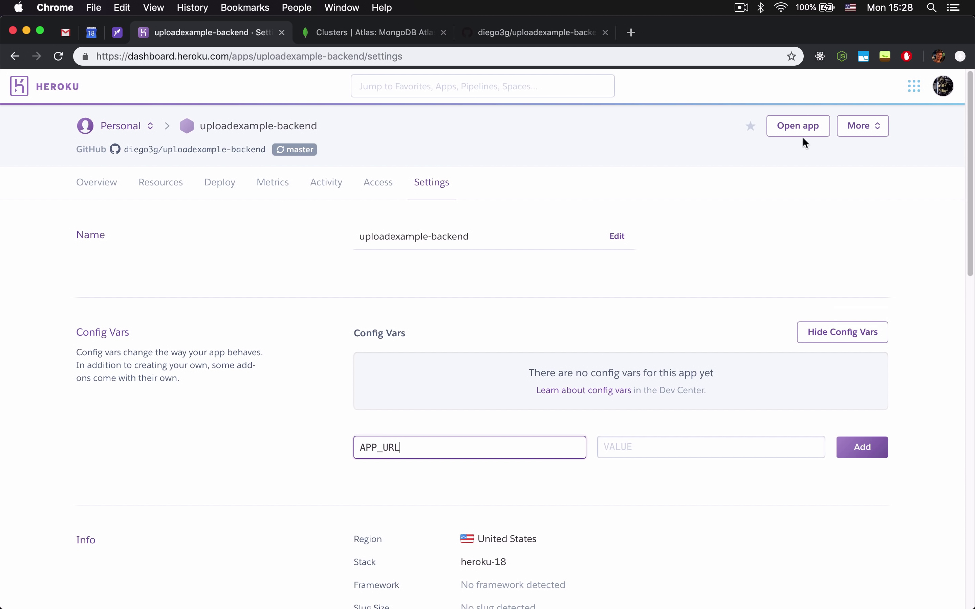
right_click(810, 131)
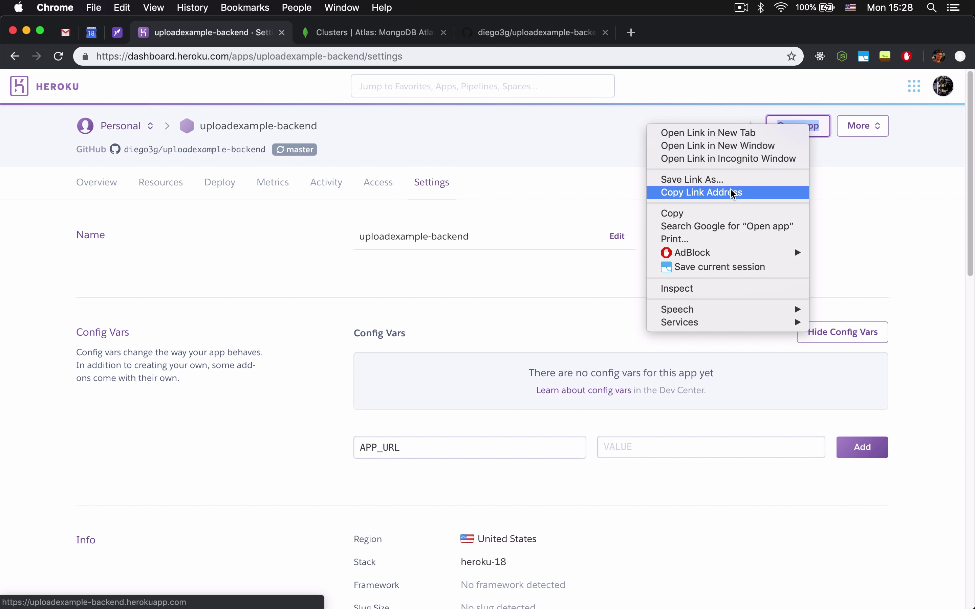
click(794, 194)
click(662, 448)
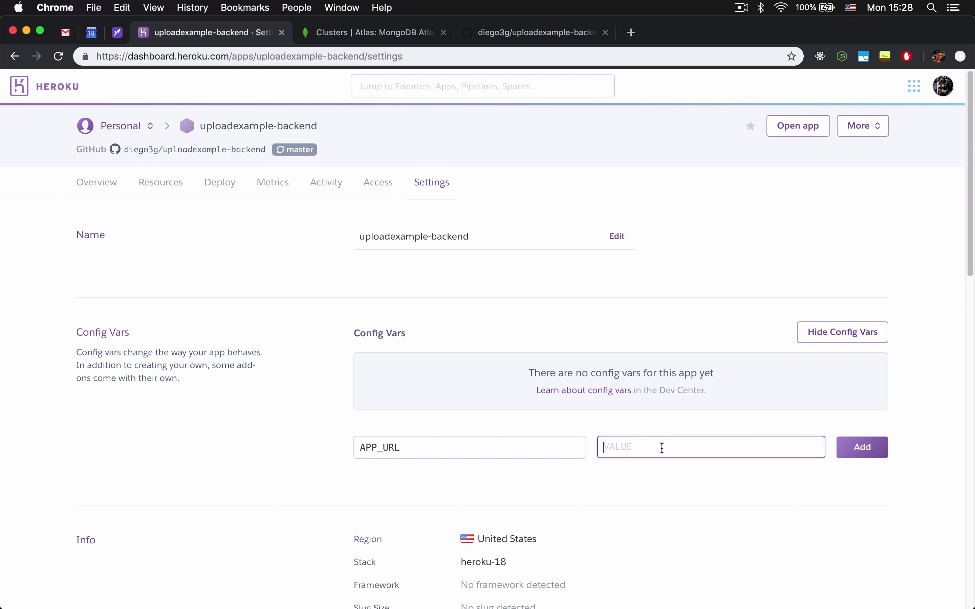
key(super+v)
key(super+shift+Right)
click(859, 446)
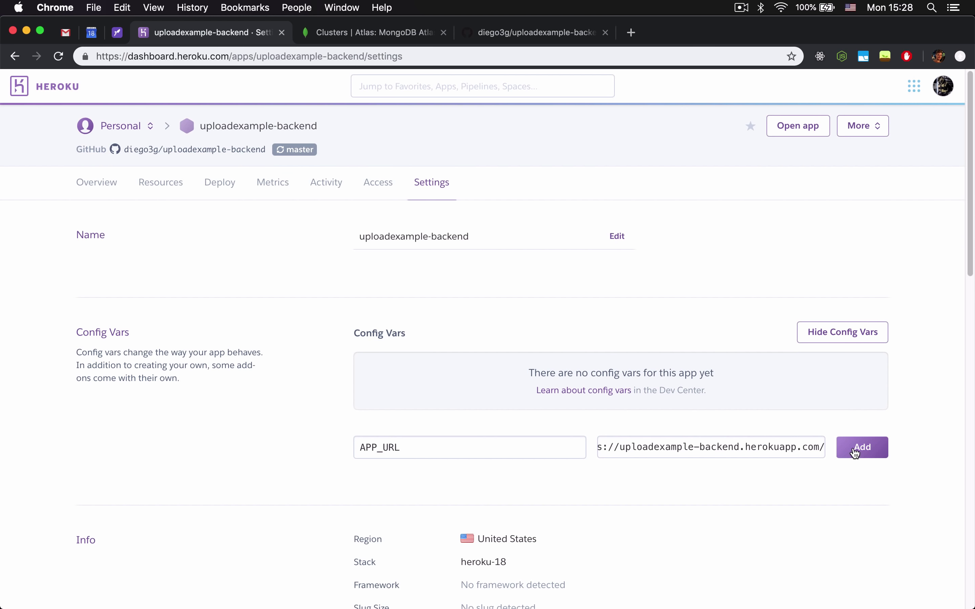
scroll(615, 350, down, 1)
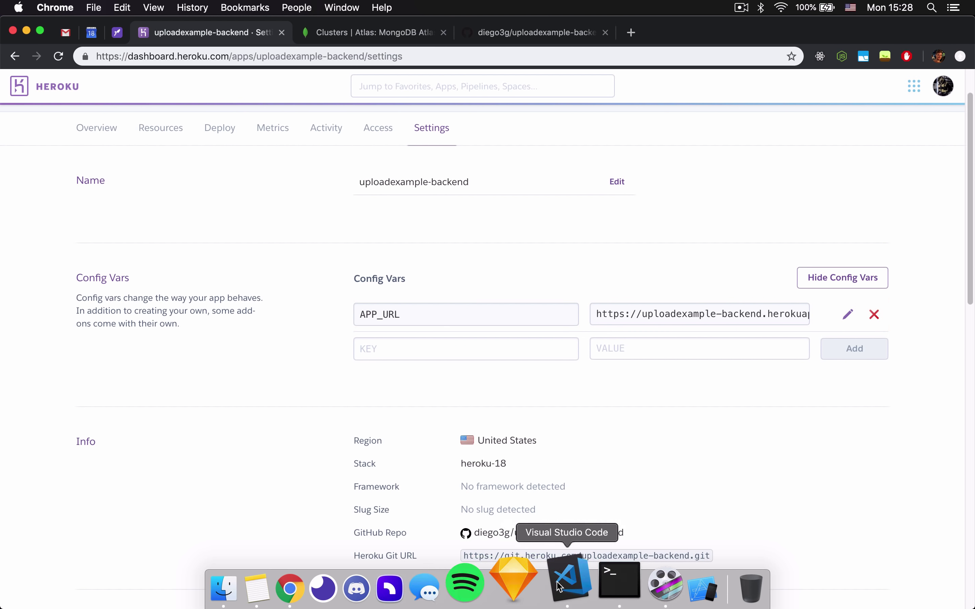
Select the MONGO_URL variable name in the .env file.
click(567, 584)
click(297, 110)
double_click(297, 125)
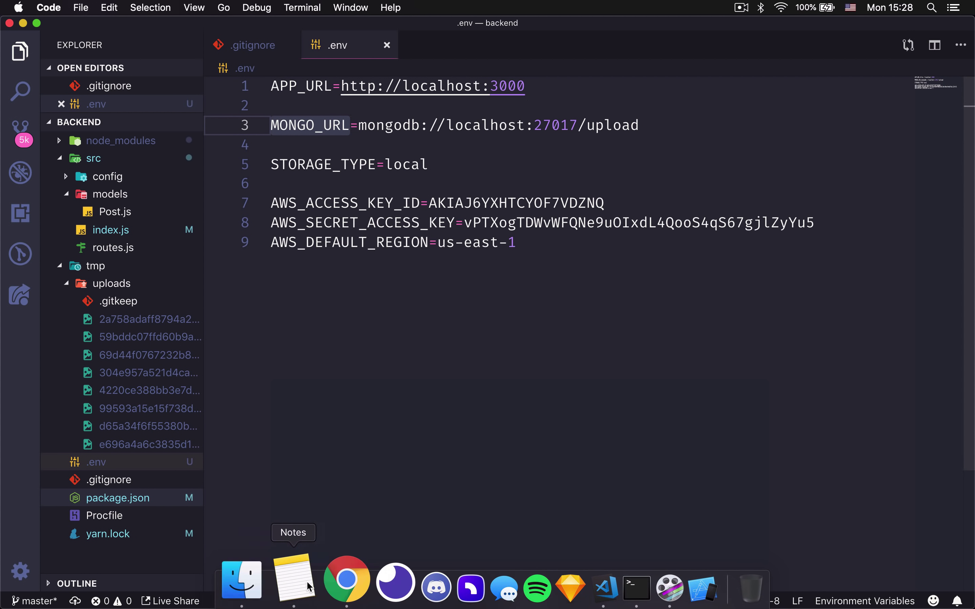
Paste MONGO_URL as a key and the MongoDB Atlas SRV connection string as its value.
click(346, 580)
click(413, 339)
key(super+v)
click(393, 34)
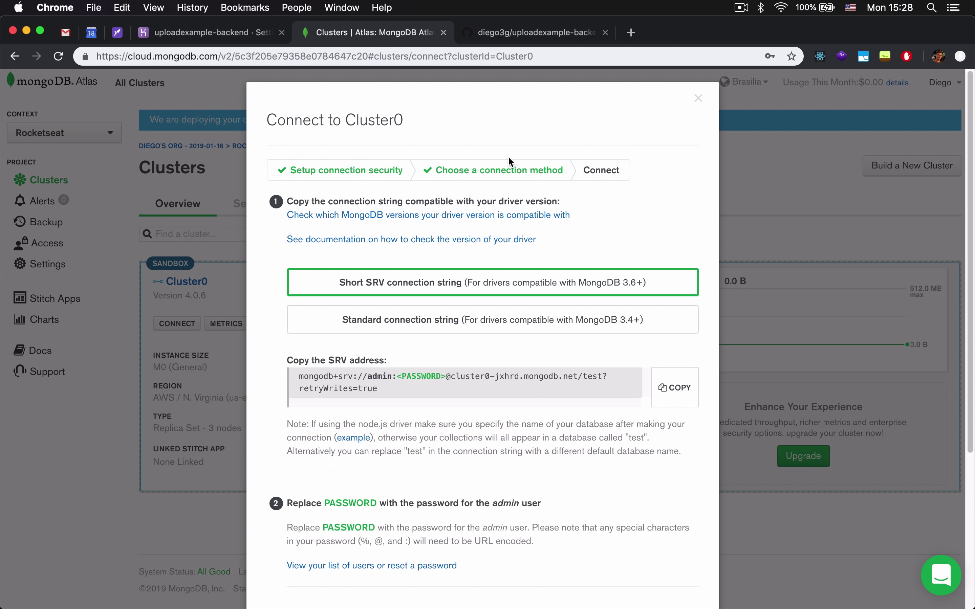
click(680, 392)
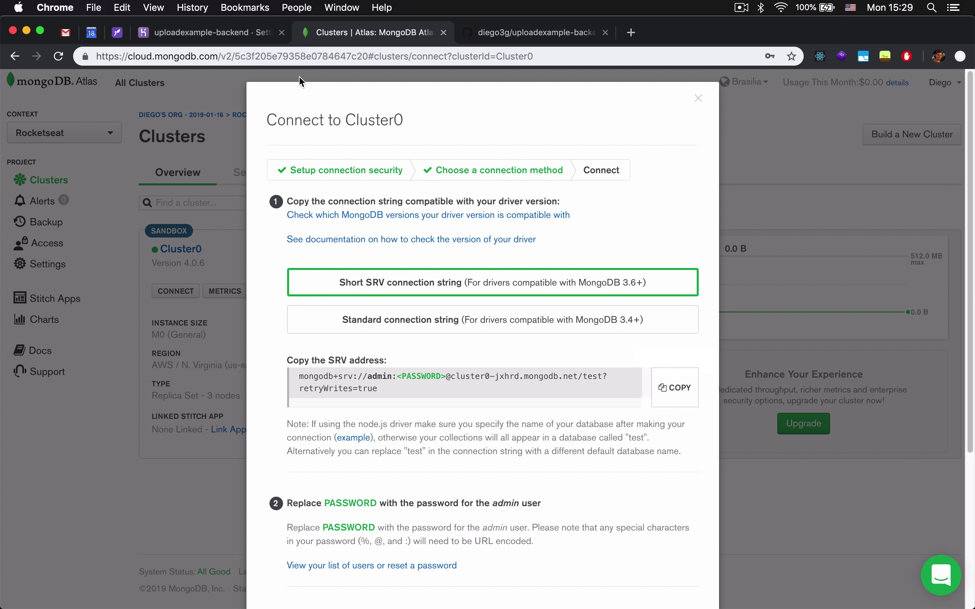
click(229, 32)
click(634, 343)
key(super+v)
scroll(703, 370, left, 5)
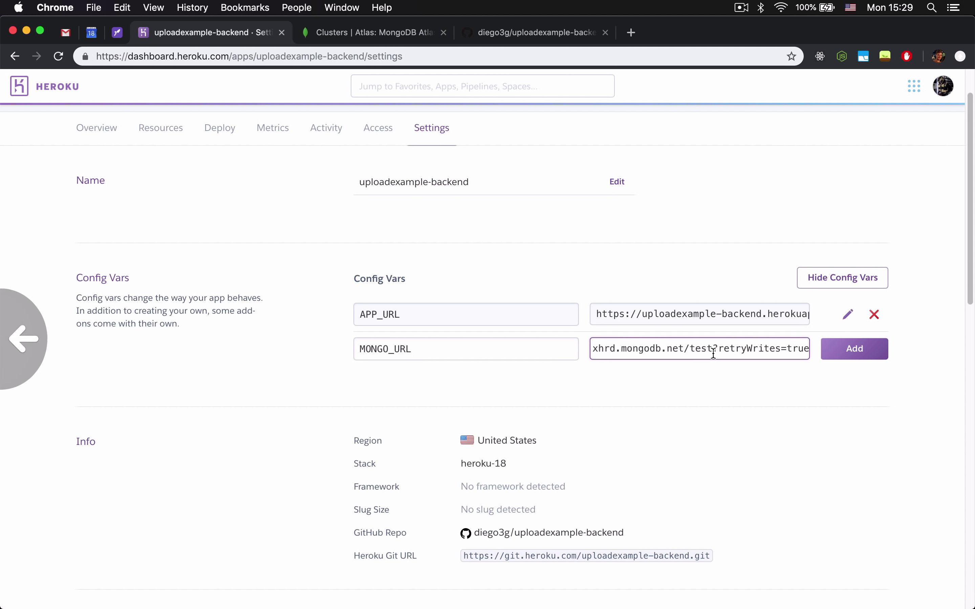
scroll(701, 355, right, 5)
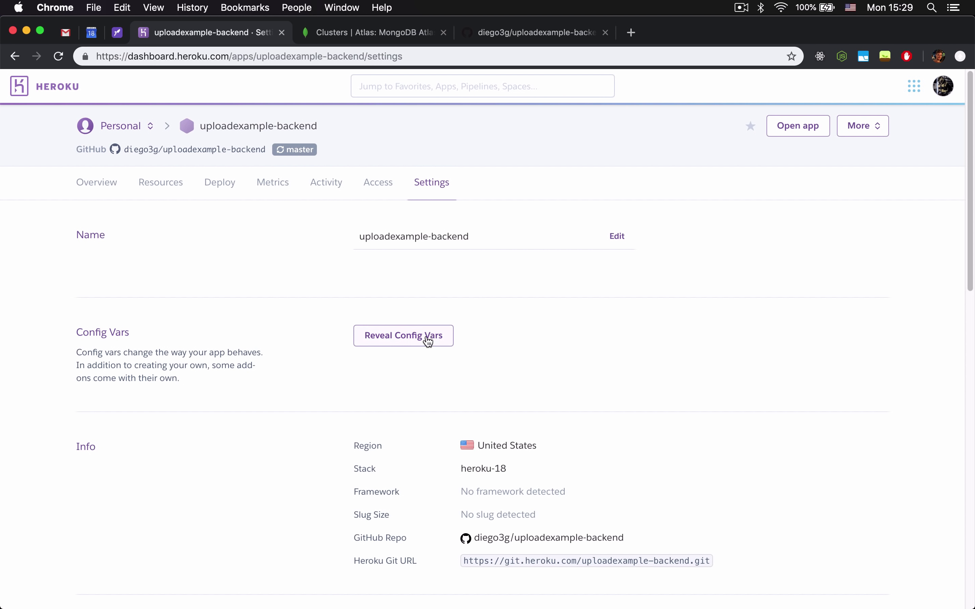
Re-enter the MONGO_URL key and paste the connection string again as its value.
click(427, 341)
click(509, 407)
key(super+v)
key(super+z)
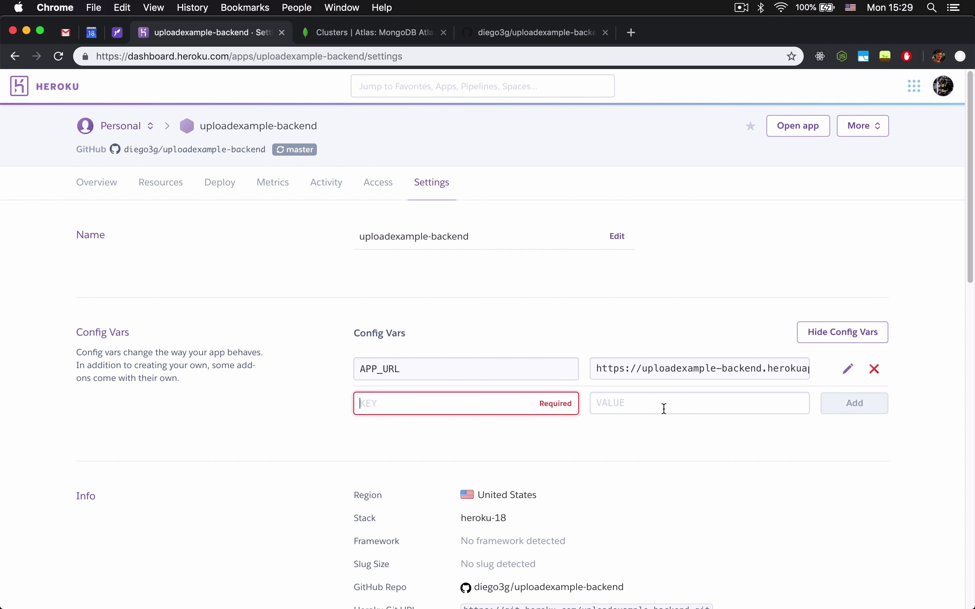
text(M)
text(ONG_)
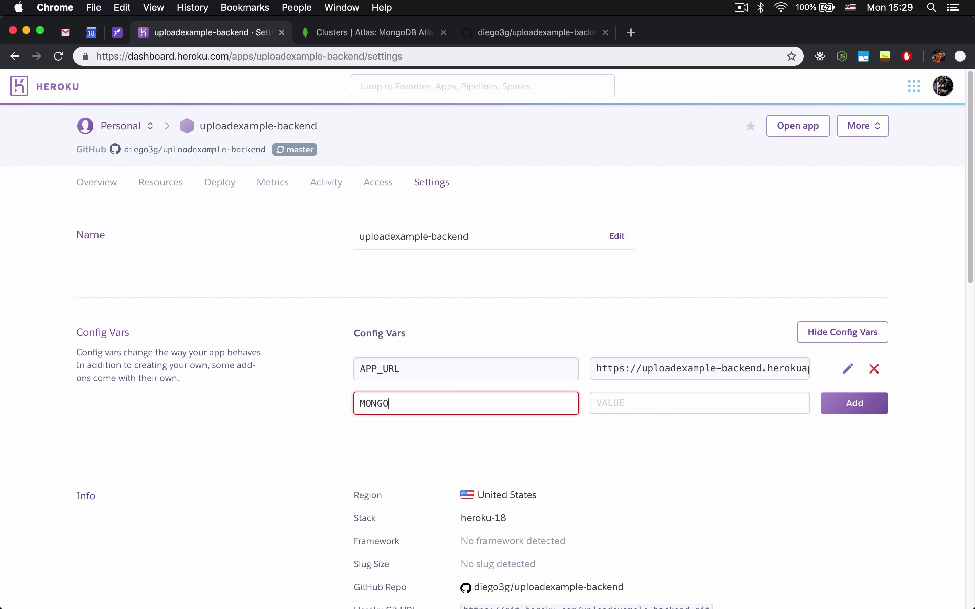
key(Tab)
key(super+v)
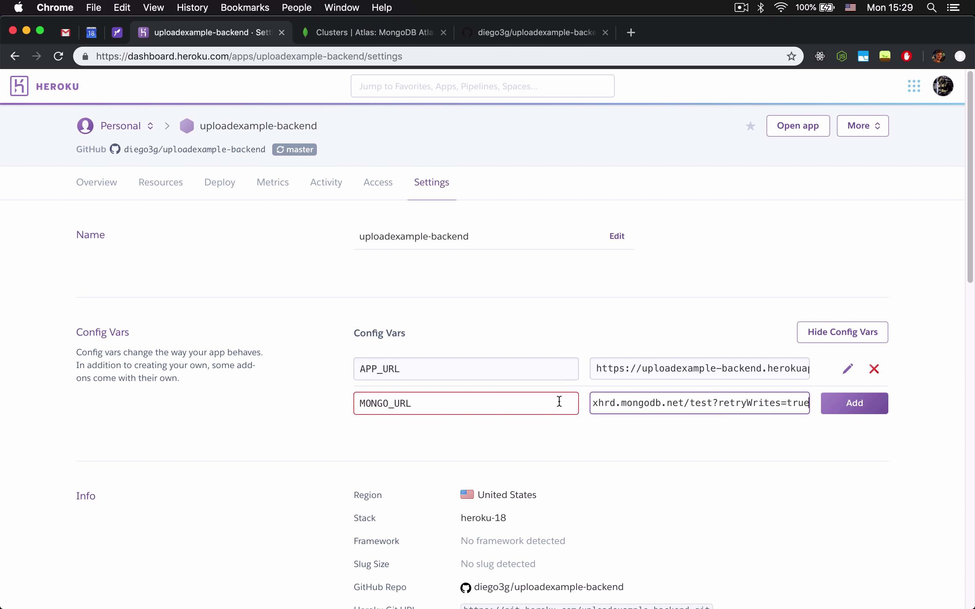
Replace the string's user and password placeholders with the deploy user's credentials and add MONGO_URL.
key(super+Left)
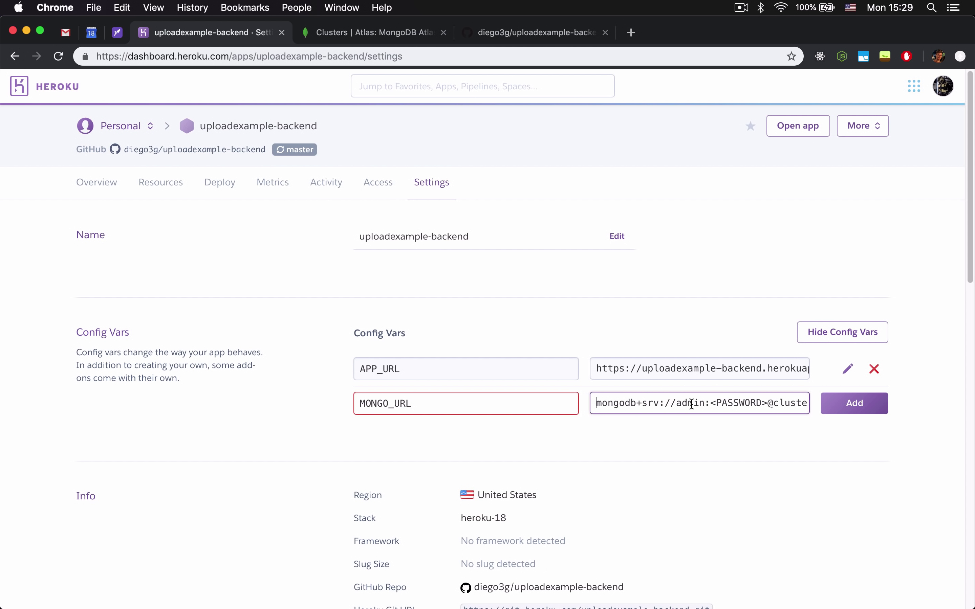
double_click(691, 405)
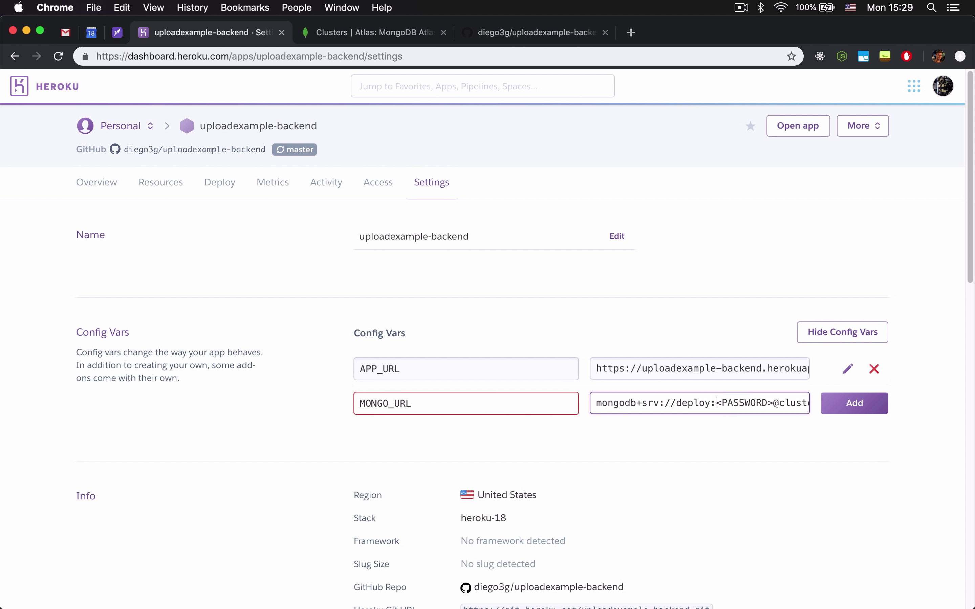
key(BackSpace)
click(844, 408)
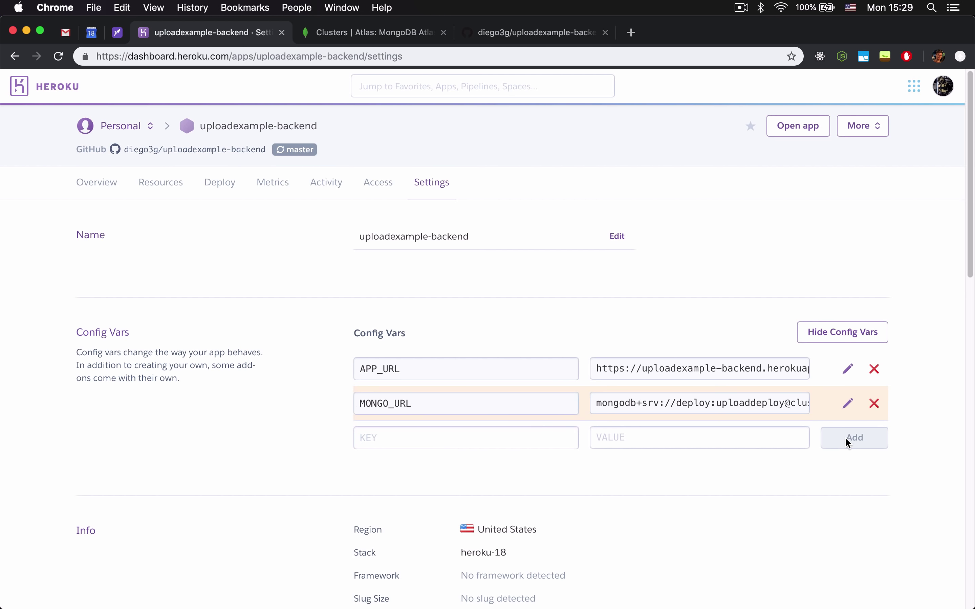
click(553, 585)
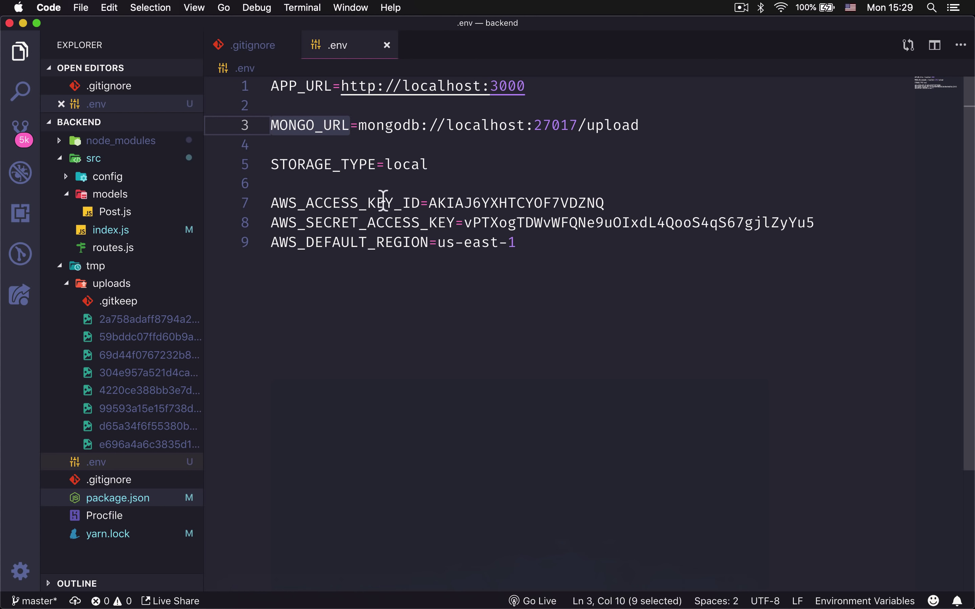
Add config var STORAGE_TYPE with value s3.
double_click(350, 165)
key(super+c)
click(337, 580)
click(516, 435)
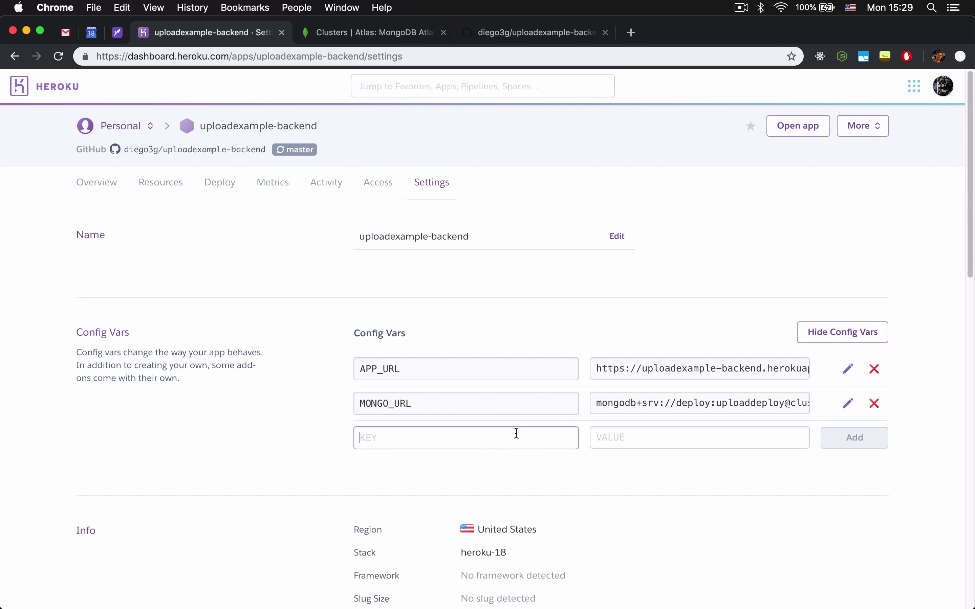
key(super+v)
key(Tab)
text(s3)
click(863, 444)
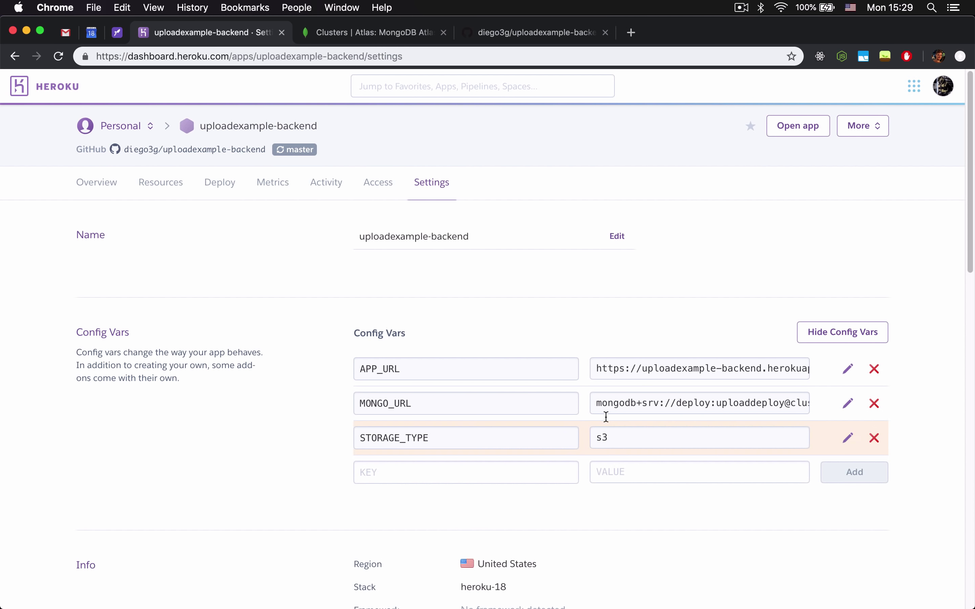
scroll(607, 415, down, 1)
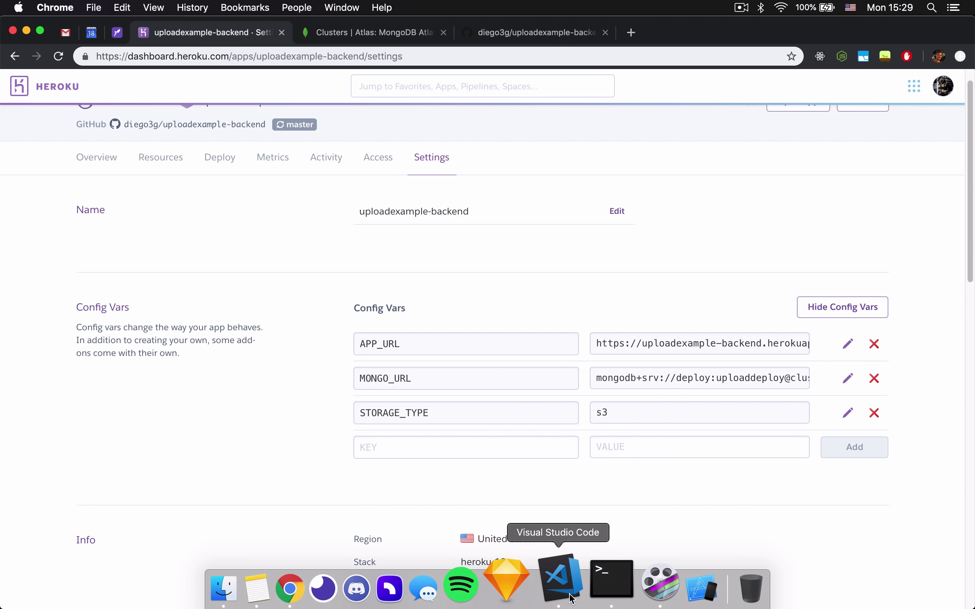
Add AWS_ACCESS_KEY_ID with the access key value copied from .env.
click(575, 596)
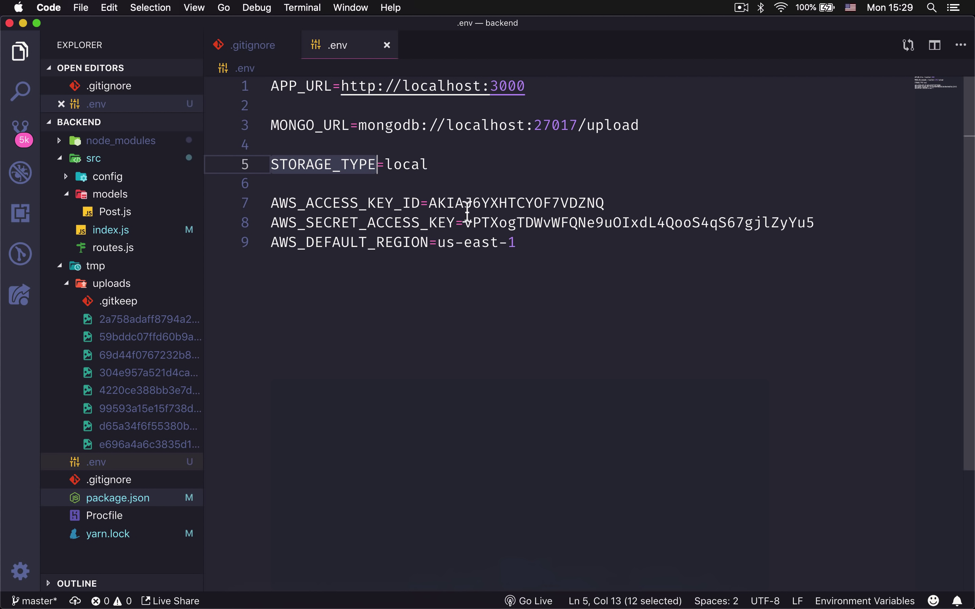
click(412, 208)
double_click(411, 207)
click(326, 579)
click(487, 445)
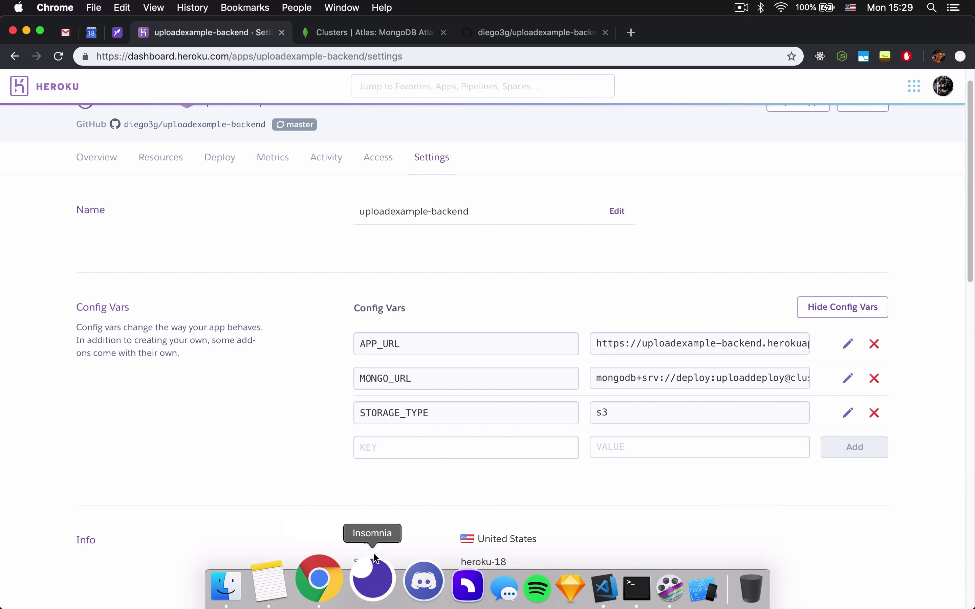
key(super+v)
click(564, 592)
double_click(508, 202)
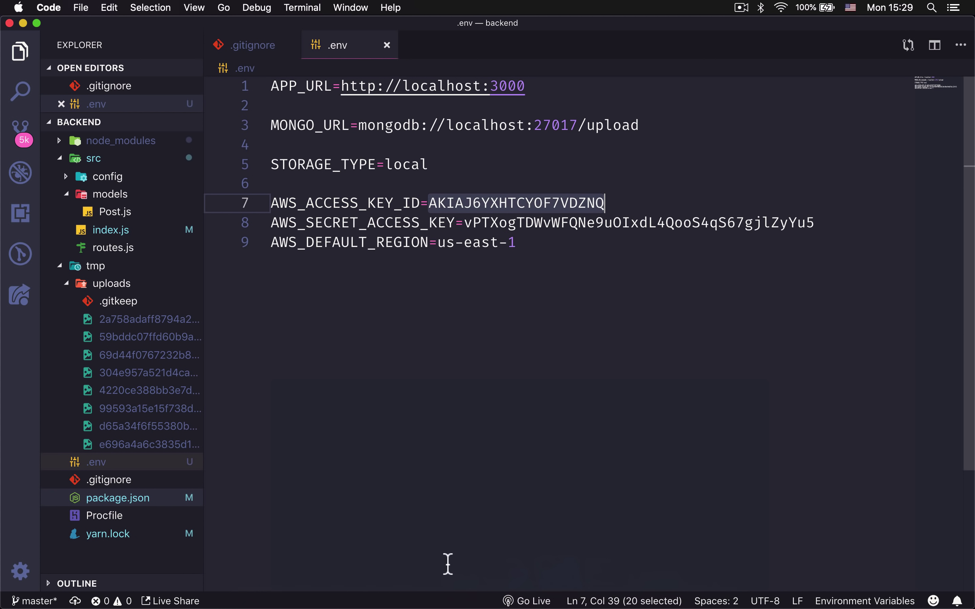
click(339, 587)
click(681, 445)
key(super+v)
key(Return)
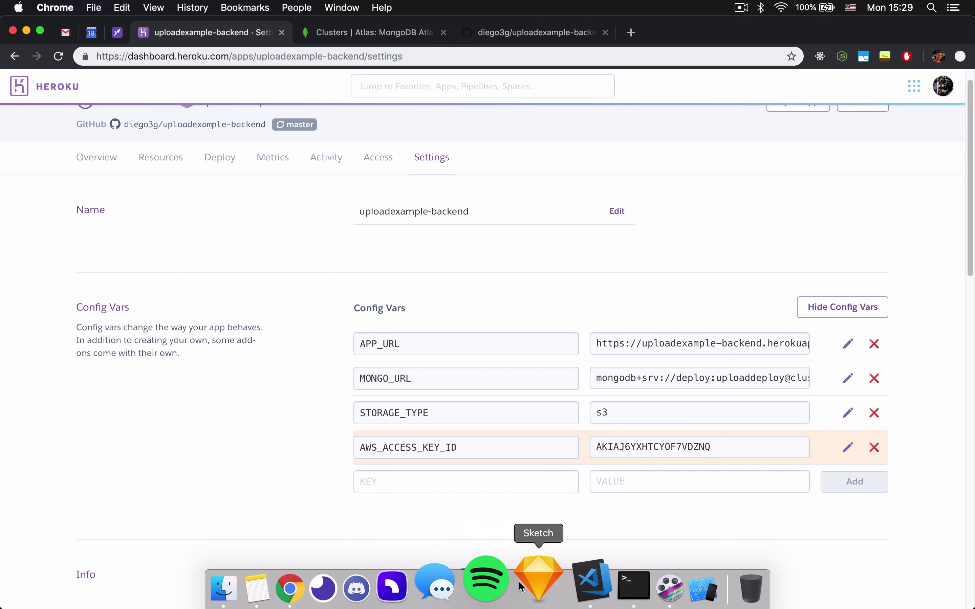
Add AWS_SECRET_ACCESS_KEY with the secret key value copied from .env.
click(568, 592)
double_click(348, 222)
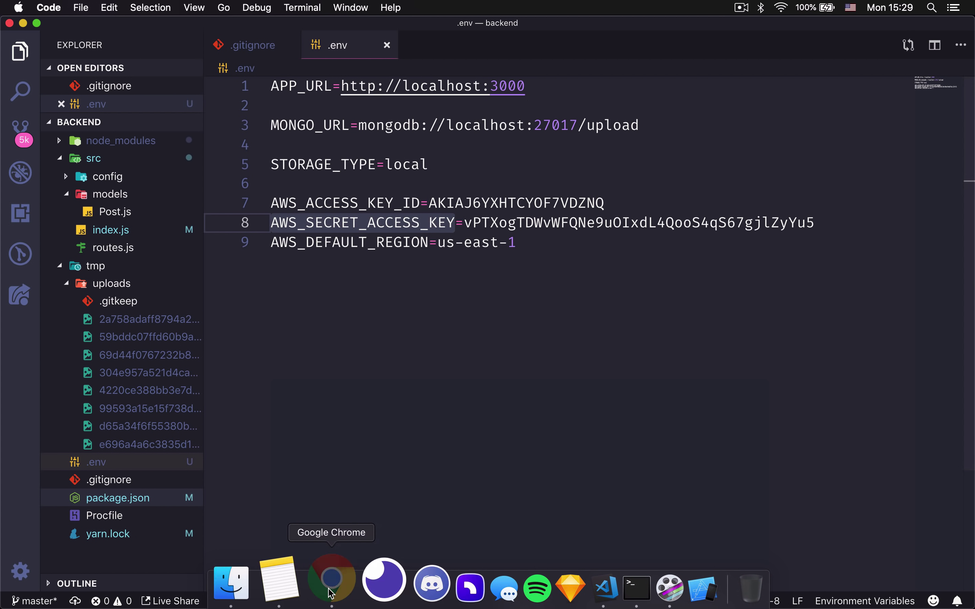
click(337, 580)
click(488, 482)
key(super+v)
click(560, 584)
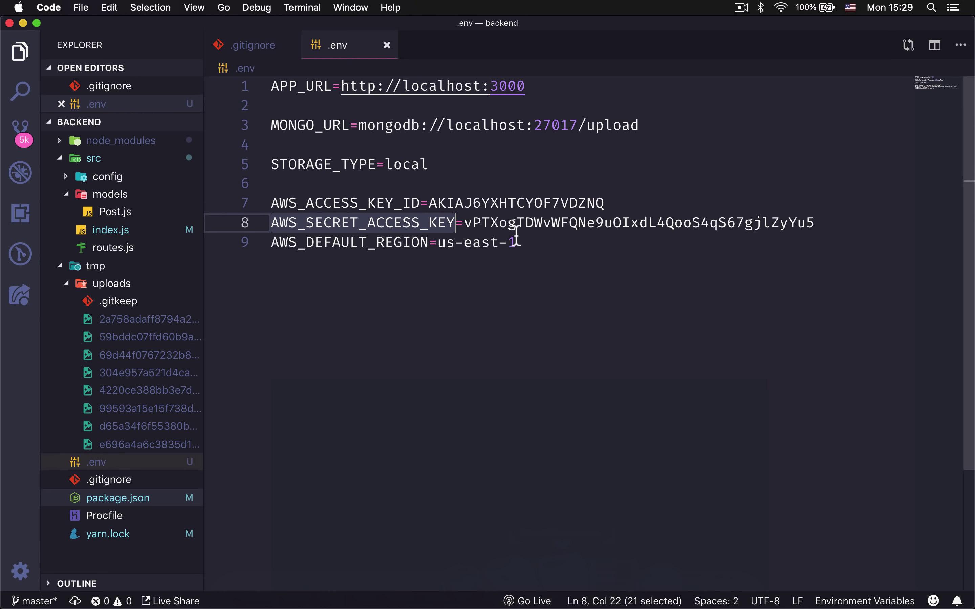
double_click(694, 232)
key(super+c)
click(323, 583)
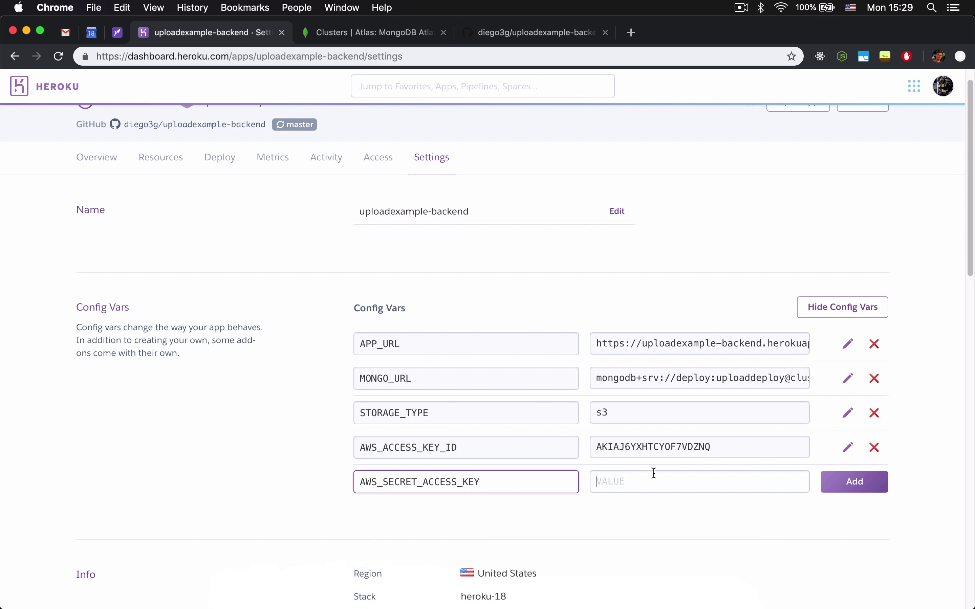
click(653, 481)
key(super+v)
click(858, 484)
Add AWS_DEFAULT_REGION with value us-east-1 copied from .env.
click(562, 584)
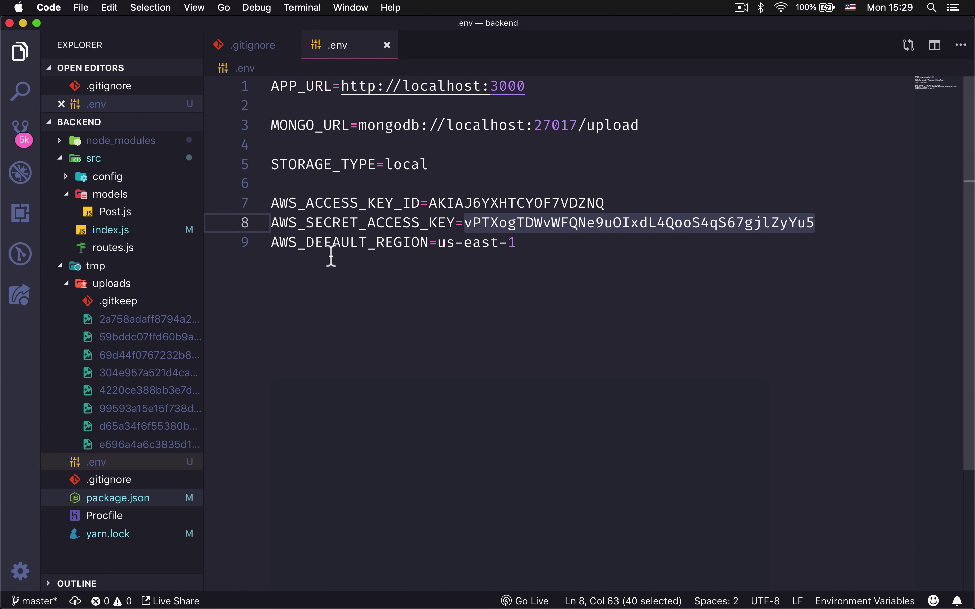
double_click(338, 242)
key(super+c)
click(337, 581)
click(504, 516)
key(super+v)
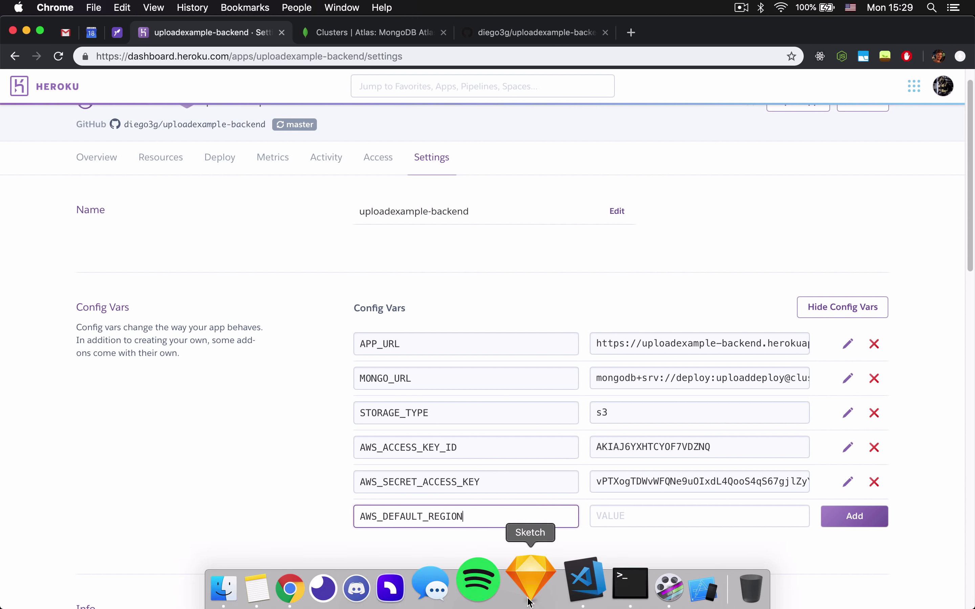
click(559, 592)
drag(438, 242, 517, 242)
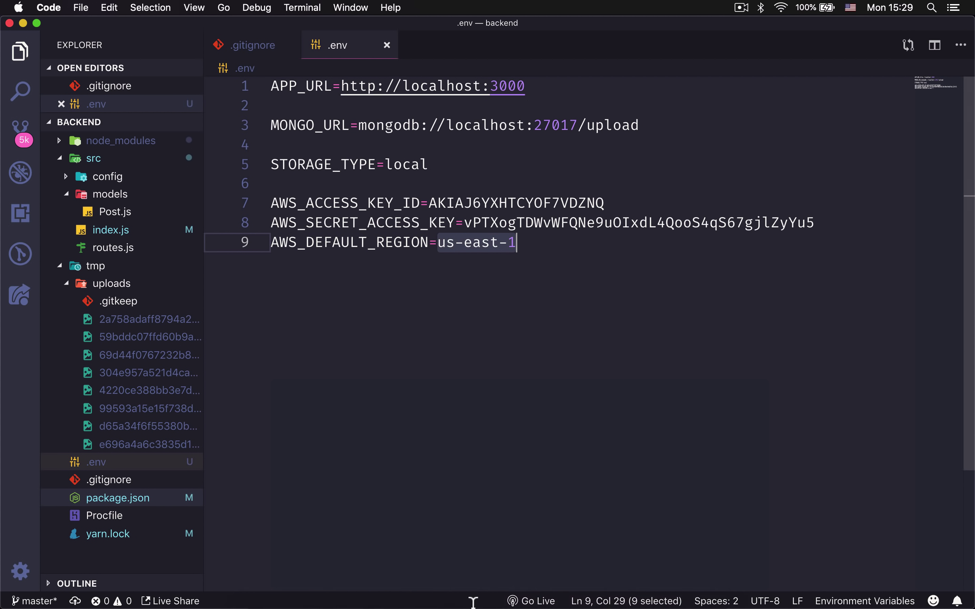
key(super+c)
click(338, 587)
click(674, 514)
key(super+v)
click(824, 518)
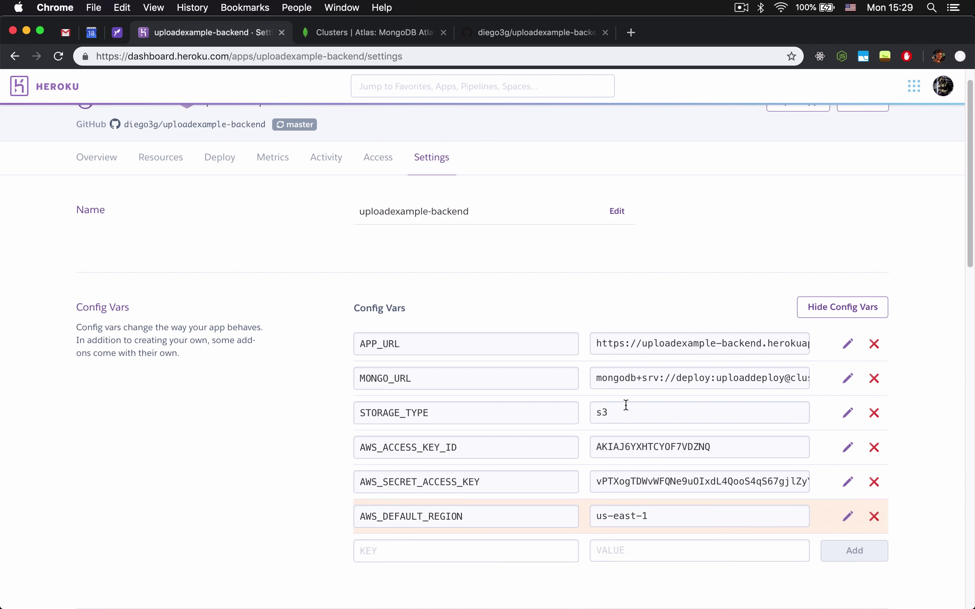
scroll(516, 364, down, 6)
scroll(522, 255, up, 3)
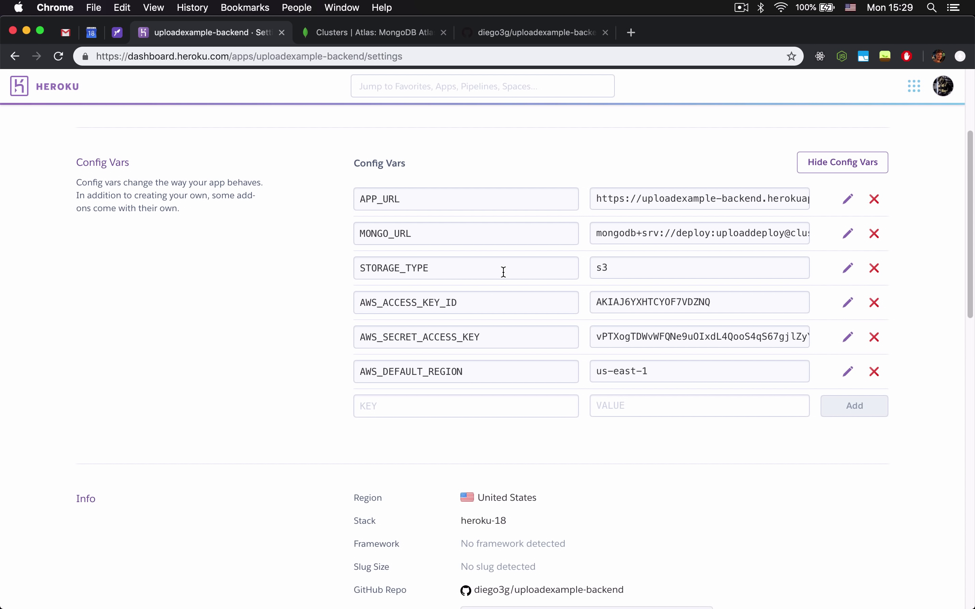
scroll(524, 294, down, 5)
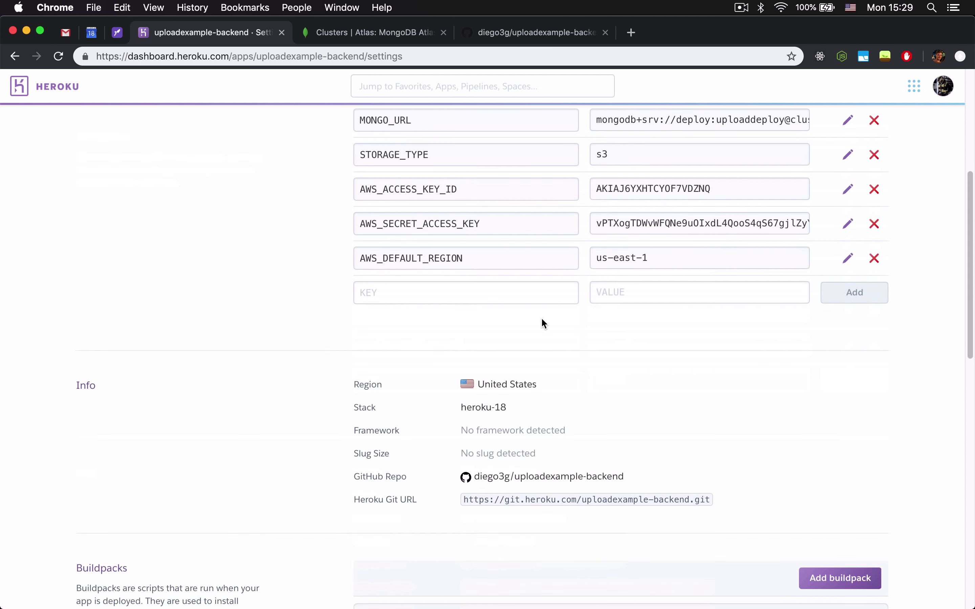
In Terminal, check the git status and stage all changes including the new Procfile.
click(594, 591)
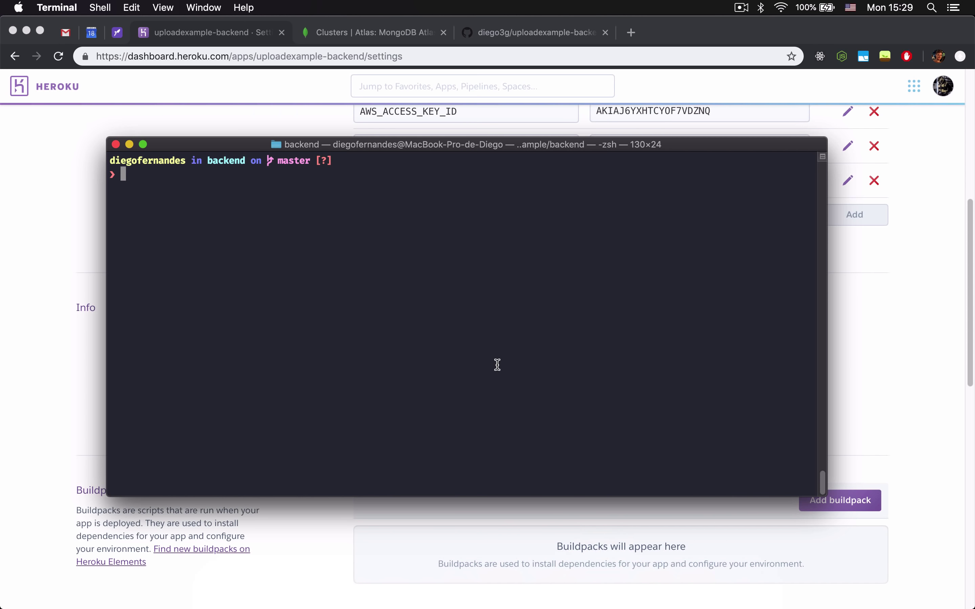
text(git st)
key(Return)
text(git add )
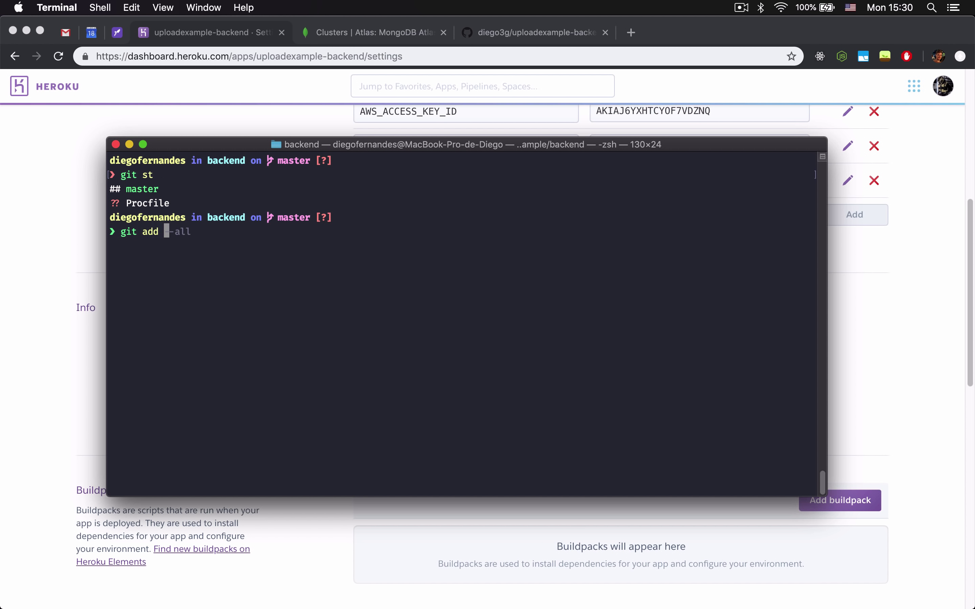
text(.)
key(Return)
Commit with the message "Adiciona Procfile" and push it to the remote.
text(git commit)
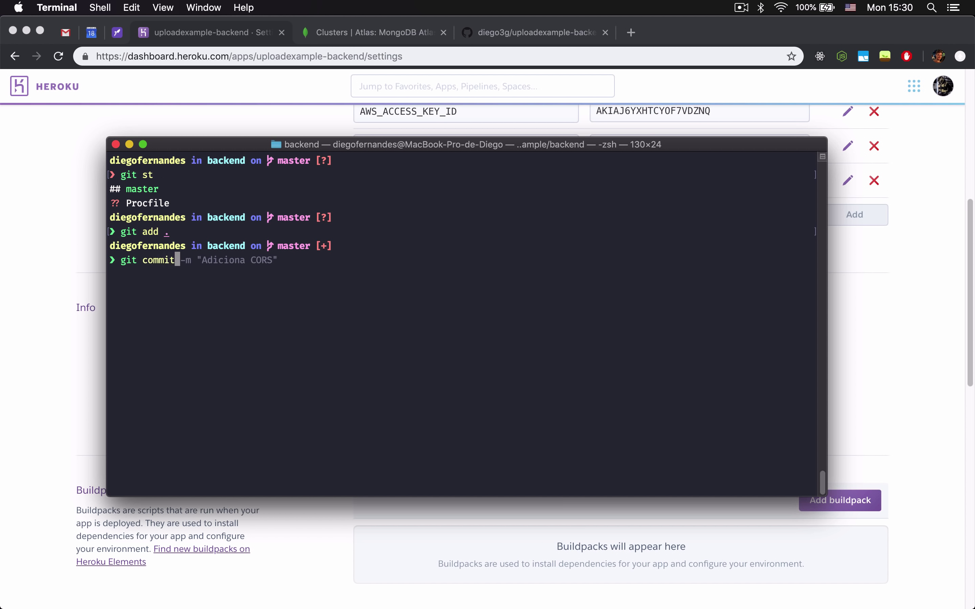
text( -m "Adiciona P)
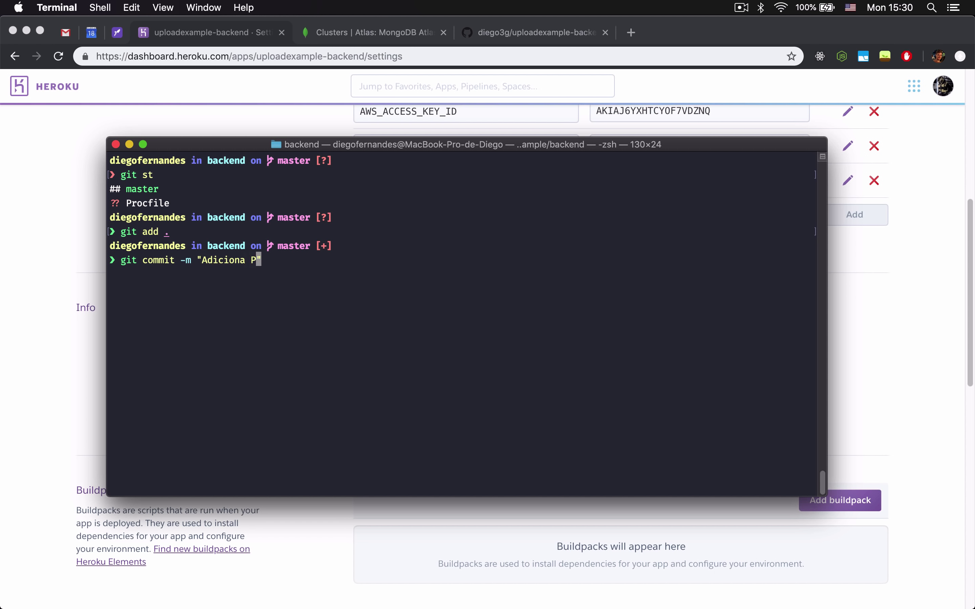
text(rodc)
key(BackSpace)
key(BackSpace)
text(cfile)
key(Return)
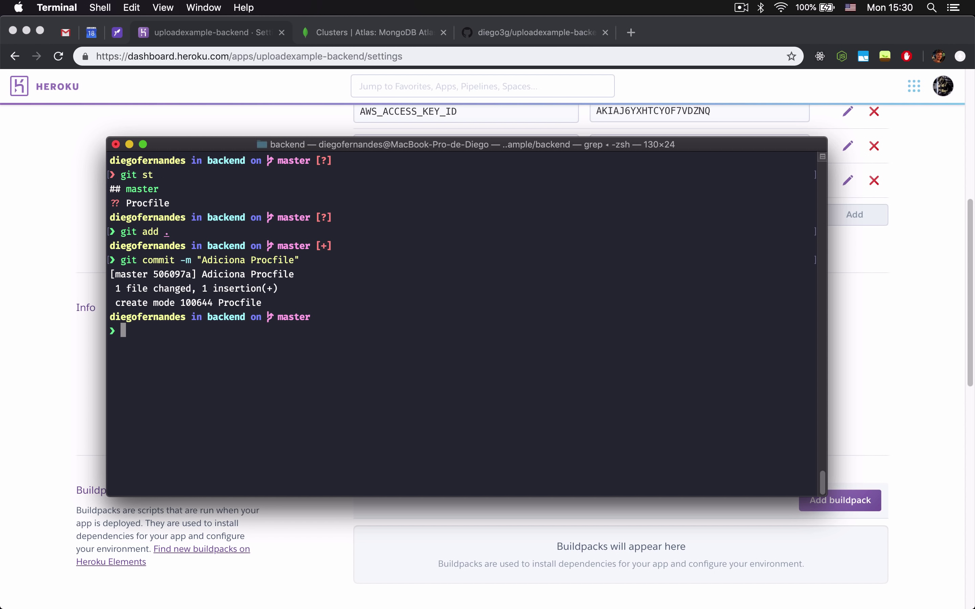
key(ctrl+l)
text(git push)
key(Return)
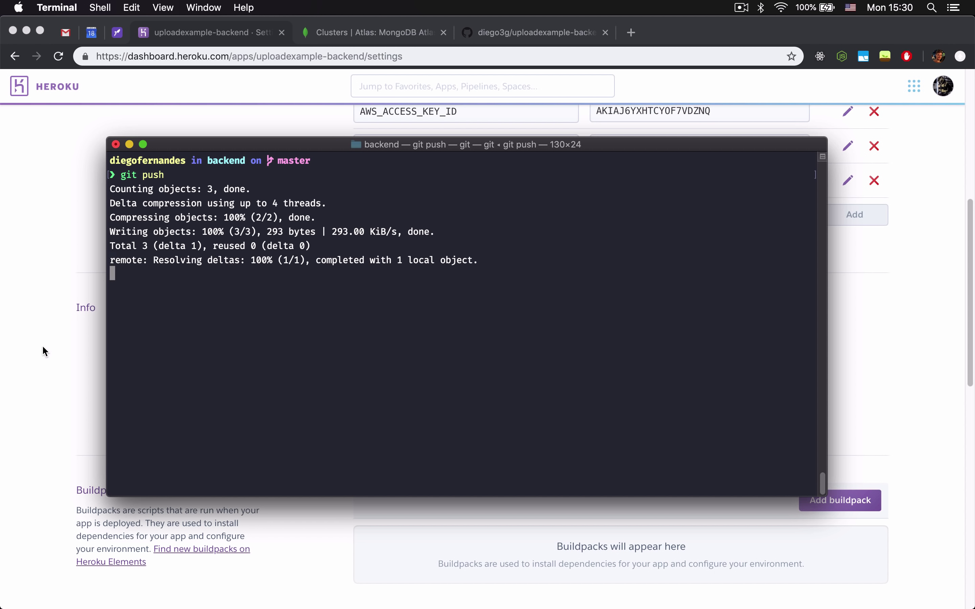
From the app overview, follow the build log until it reports Build succeeded and Released v9.
click(859, 371)
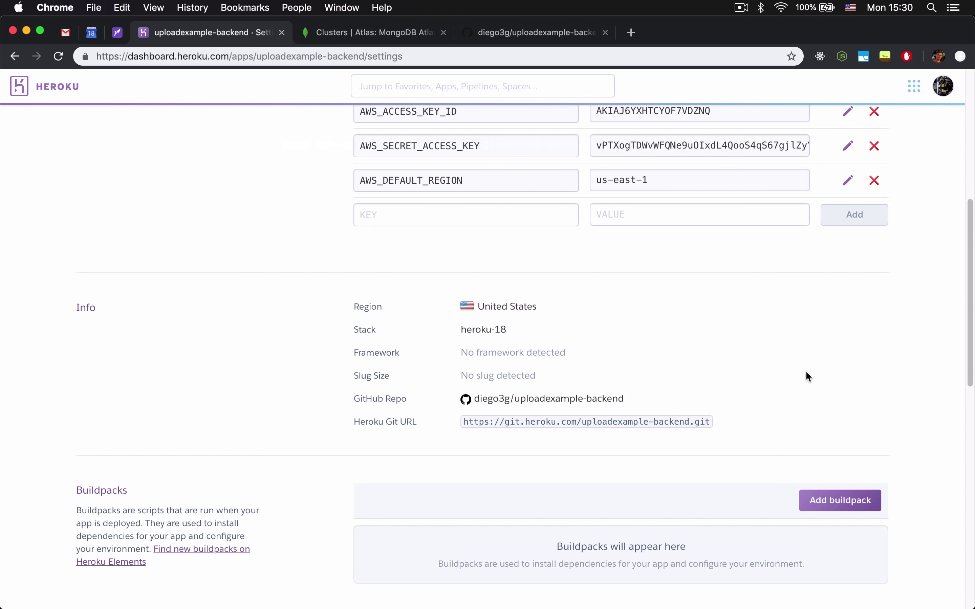
scroll(805, 371, up, 10)
click(97, 187)
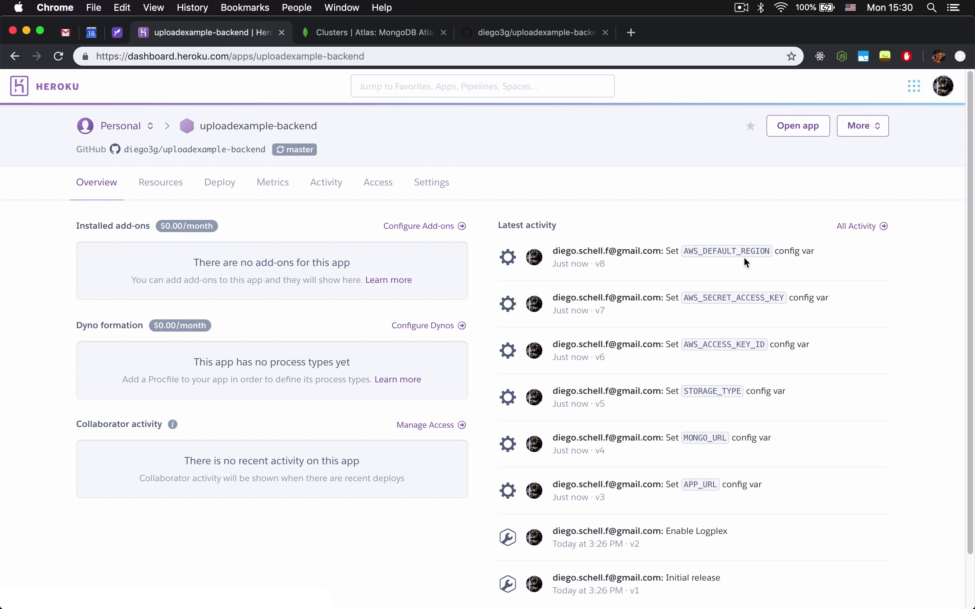
mouse_move(580, 601)
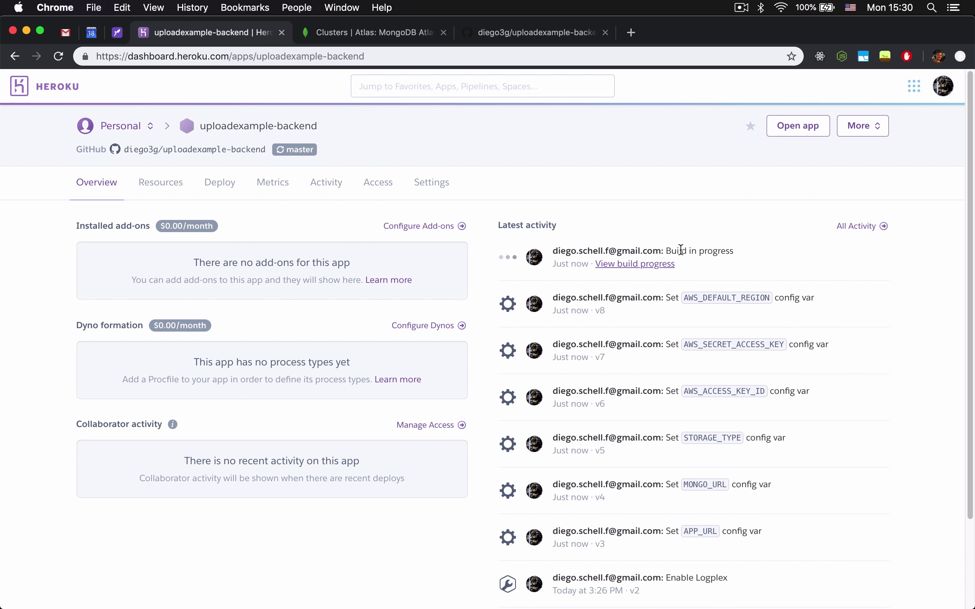
click(632, 265)
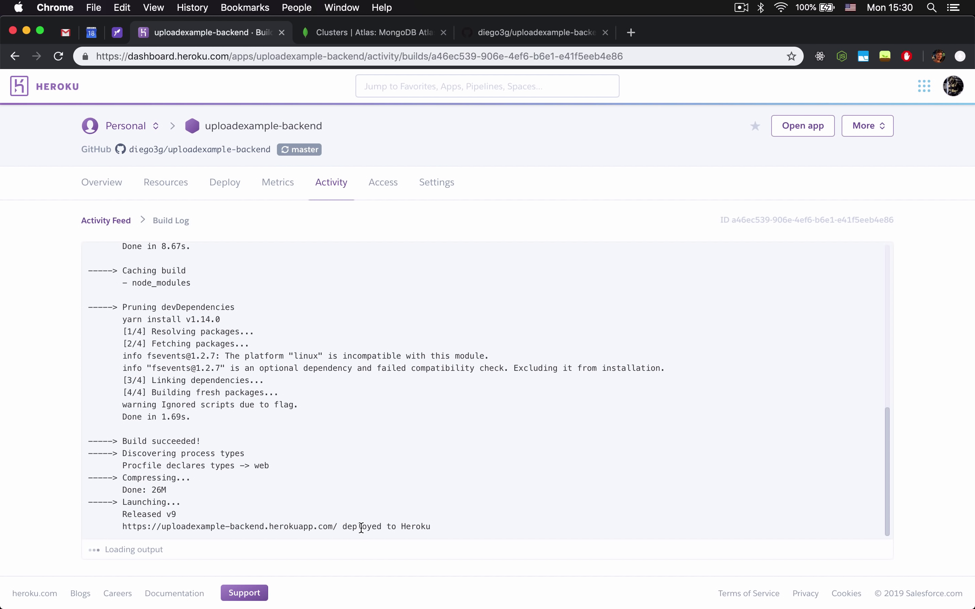
drag(338, 525, 124, 523)
Load uploadexample-backend.herokuapp.com in a new tab, which fails with ERR_EMPTY_RESPONSE.
key(super+t)
key(super+v)
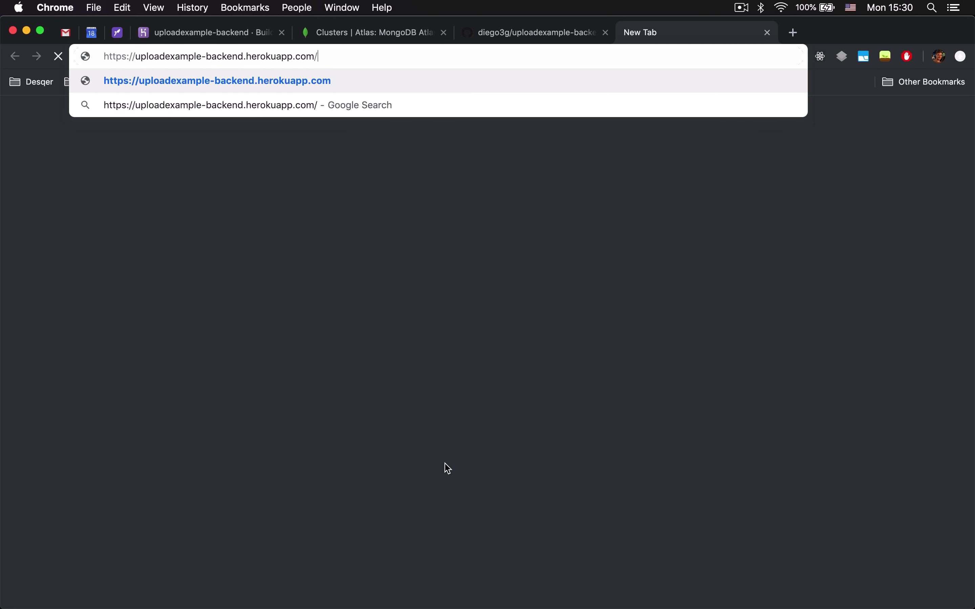
key(Return)
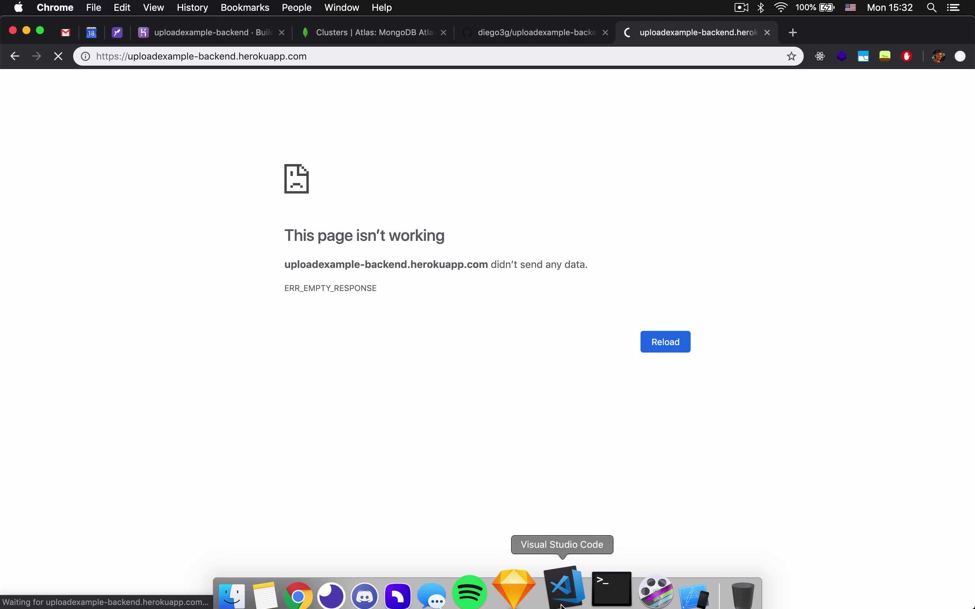
click(564, 577)
Change line 32 of index.js to app.listen(process.env.PORT || 3000) and save.
scroll(419, 315, down, 5)
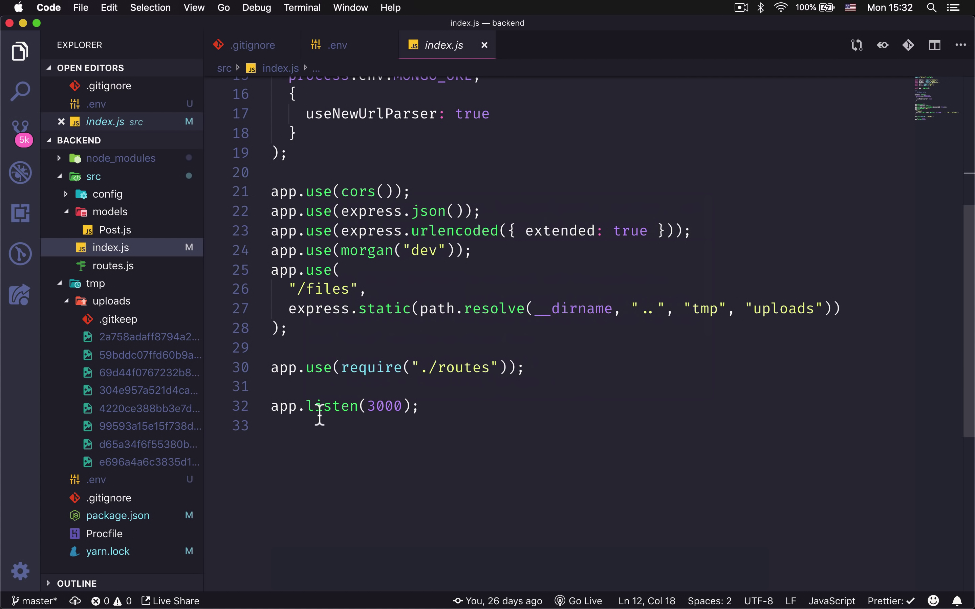
click(366, 407)
text(process.env.P)
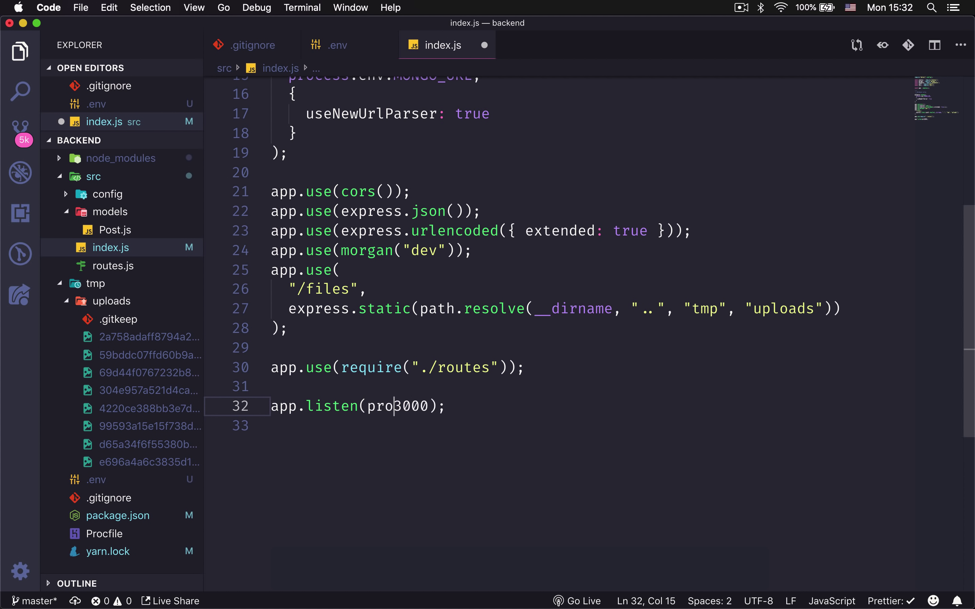
text(ORT ||)
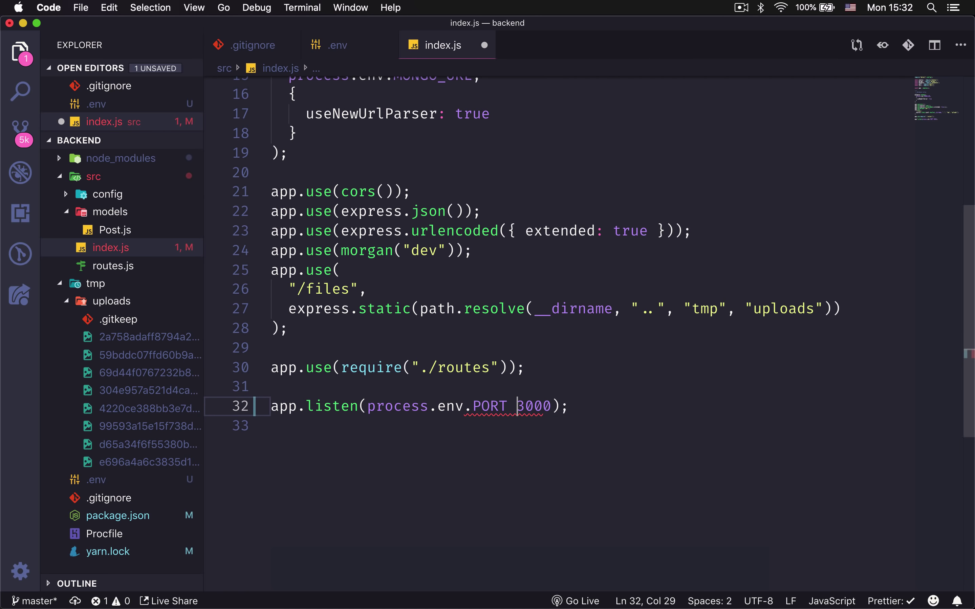
double_click(576, 415)
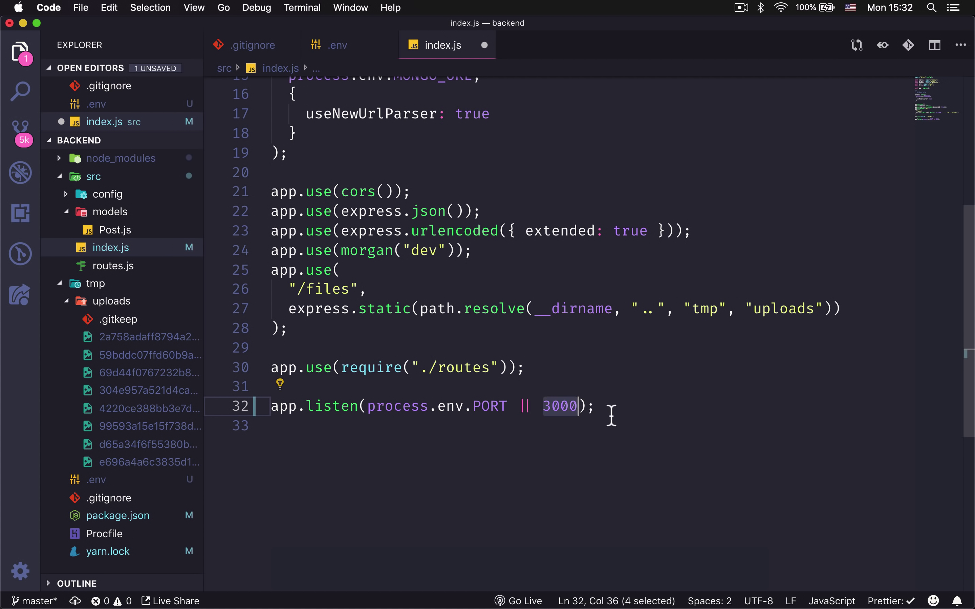
key(Left)
double_click(565, 414)
double_click(502, 406)
drag(508, 406, 370, 415)
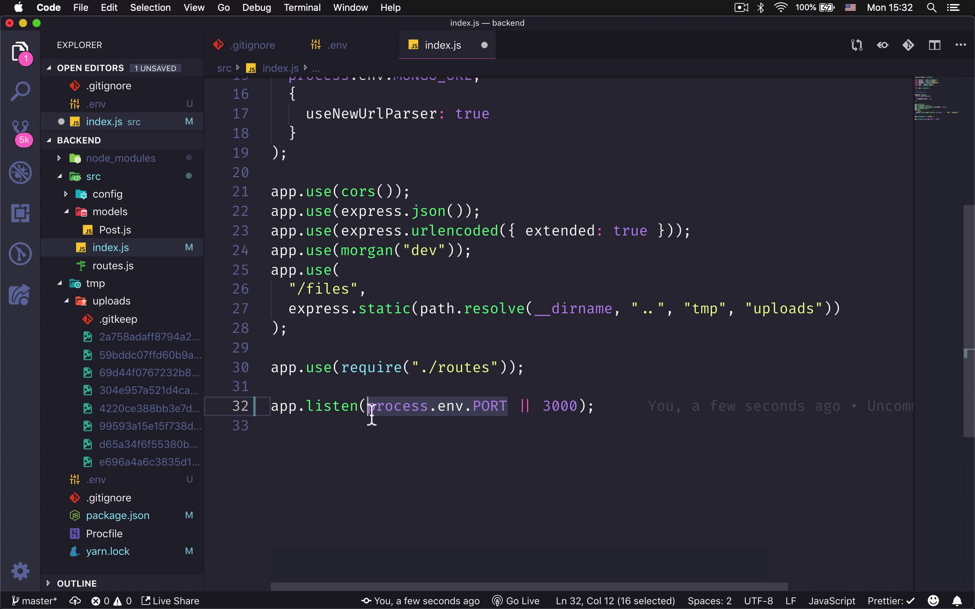
double_click(486, 407)
key(Up)
click(643, 405)
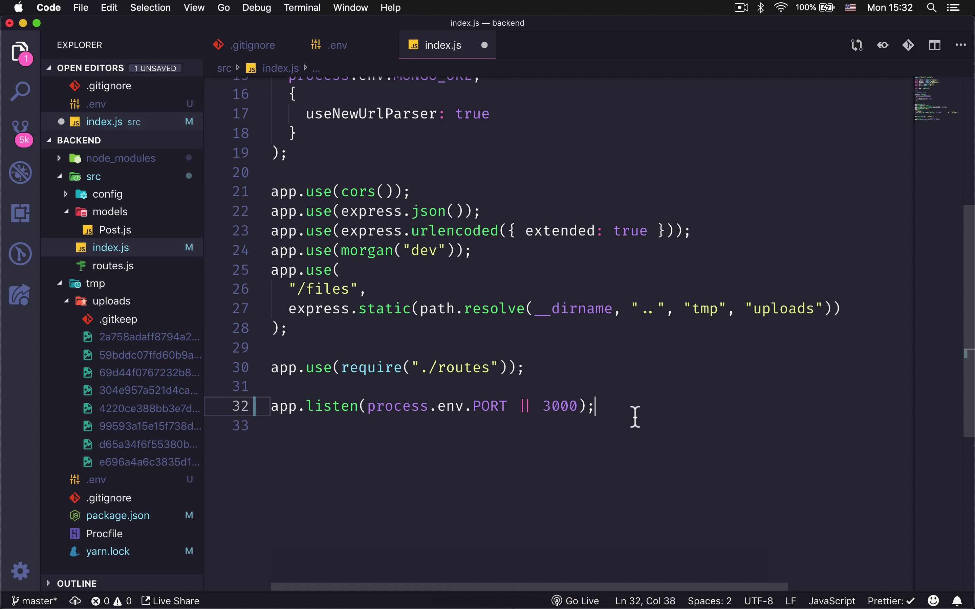
key(super+s)
In the integrated terminal, stage, commit as "Configura porta do Heroku" and push.
key(ctrl+grave)
text(git)
key(ctrl+c)
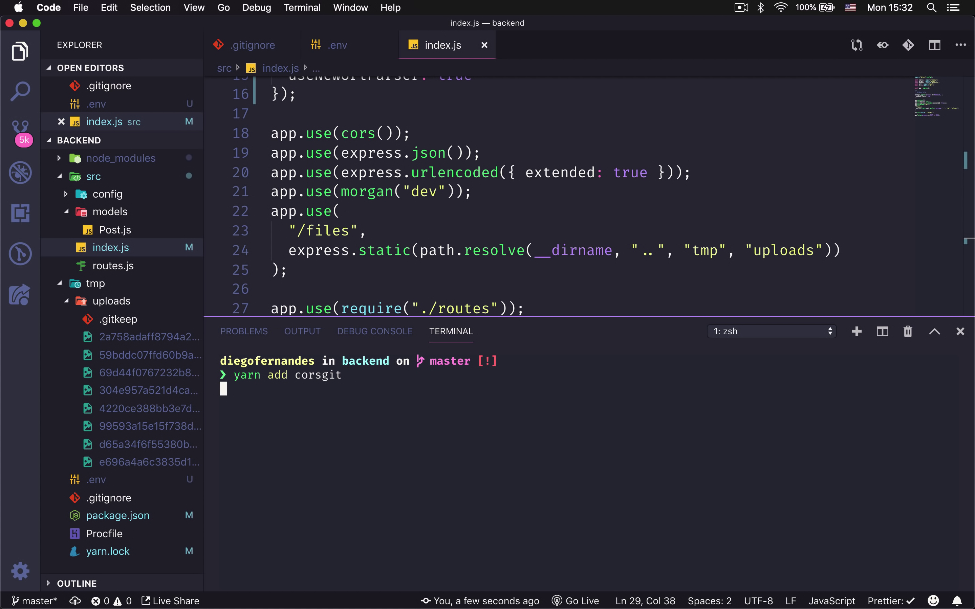
text(git add .)
key(Return)
text(git commit -m ")
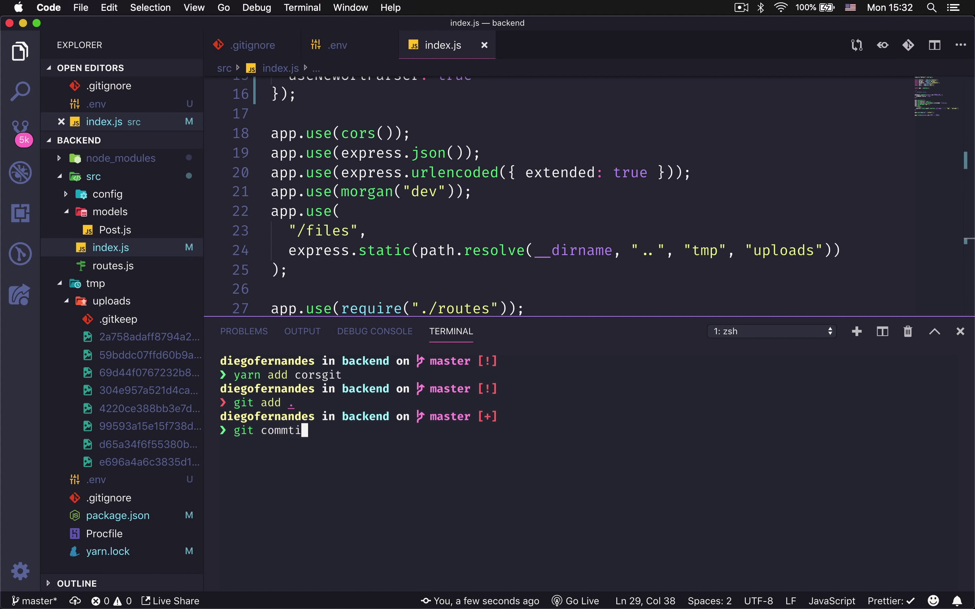
text(Configura porta do H)
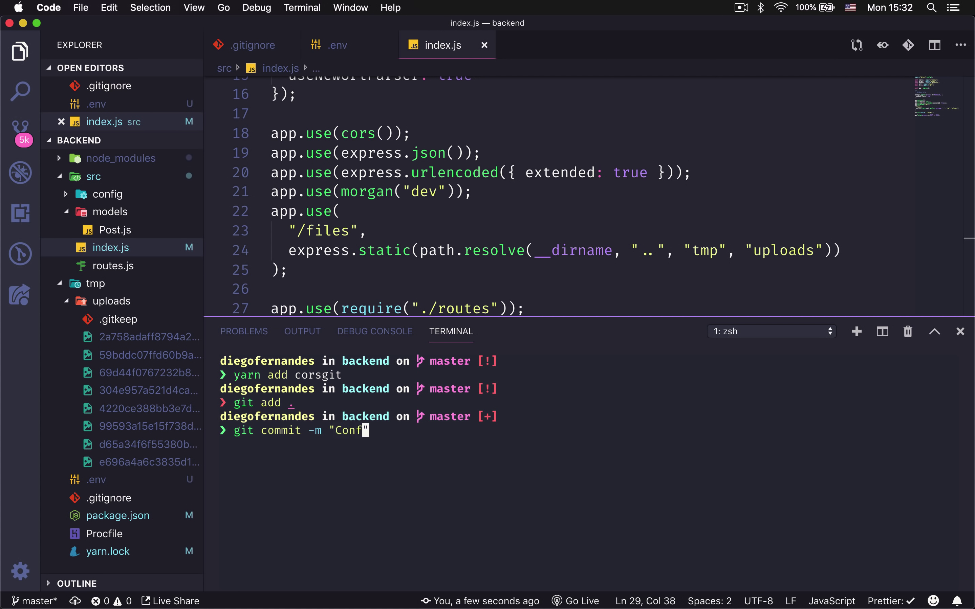
text(eroku")
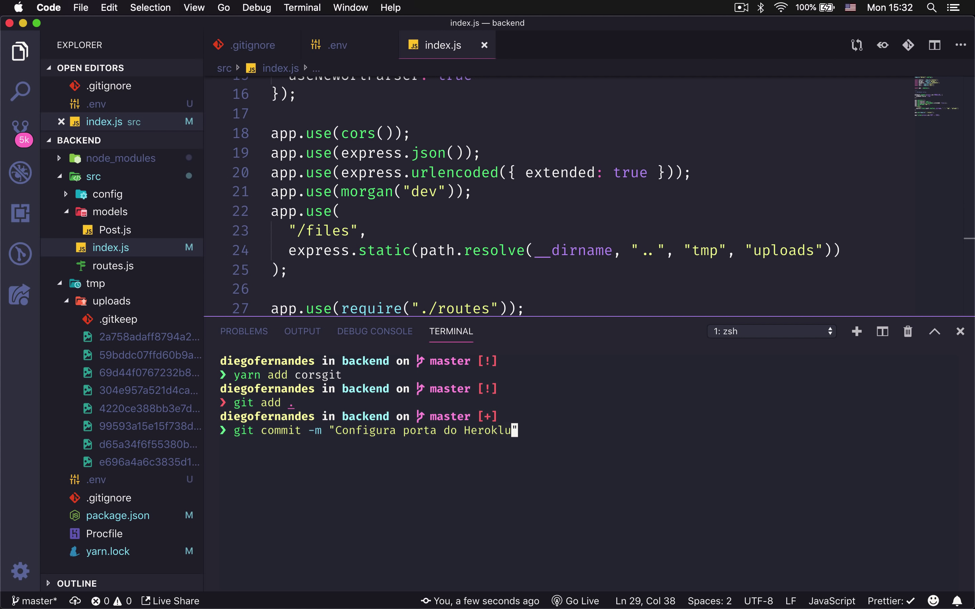
key(Return)
text(git push)
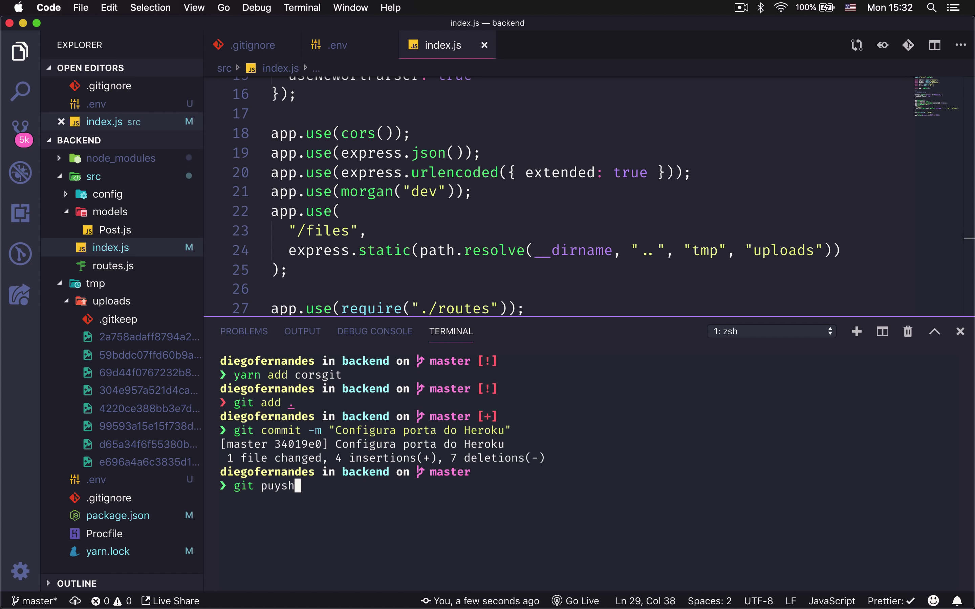
key(Return)
Check the Heroku overview and the Terminal logs for the PORT boot timeout error.
mouse_move(431, 586)
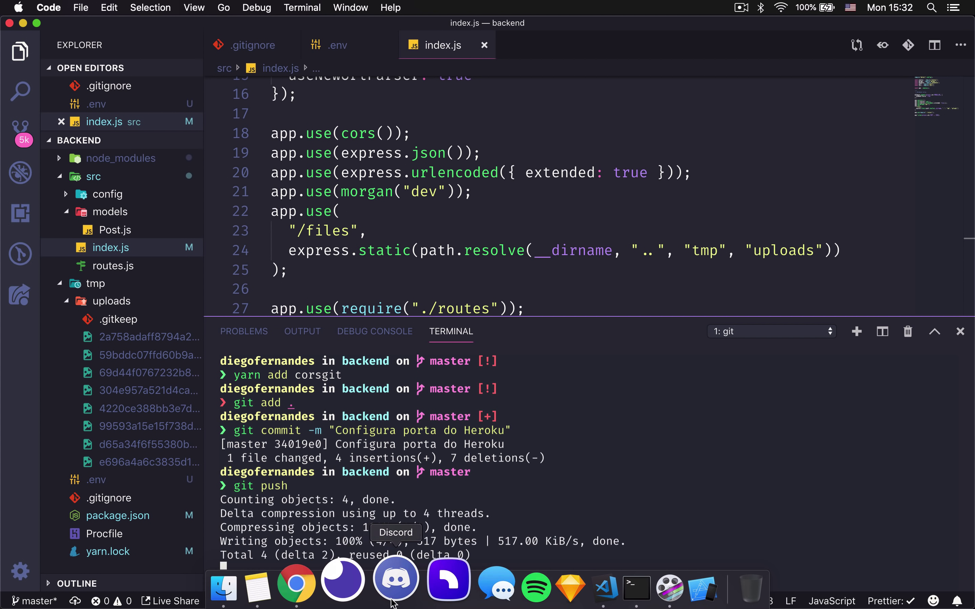
click(330, 586)
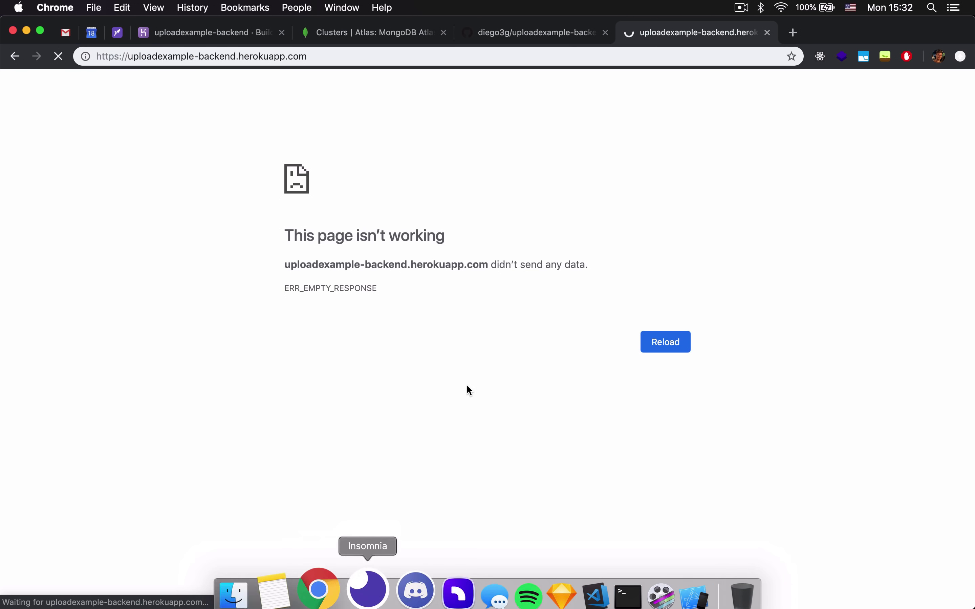
click(225, 33)
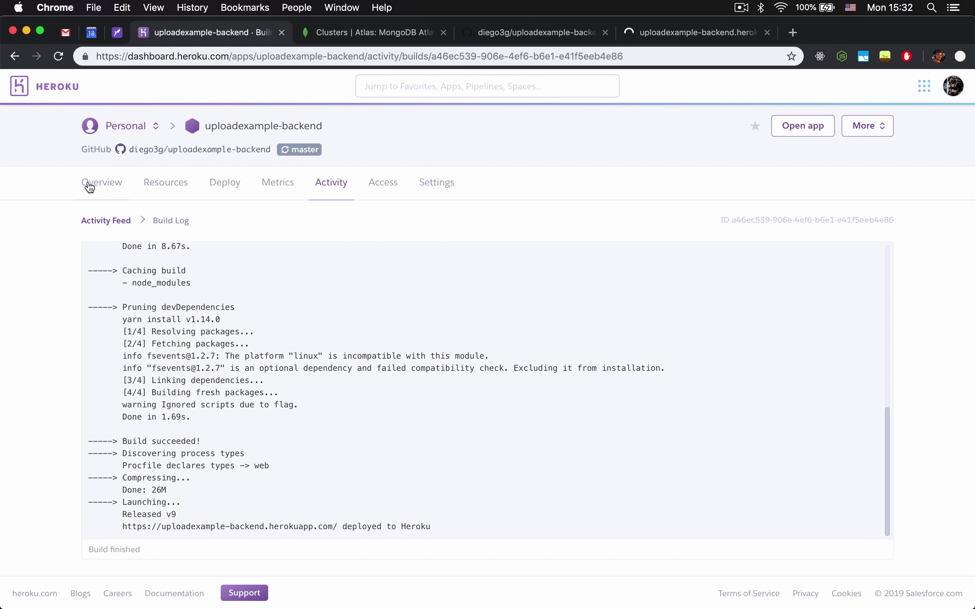
click(89, 184)
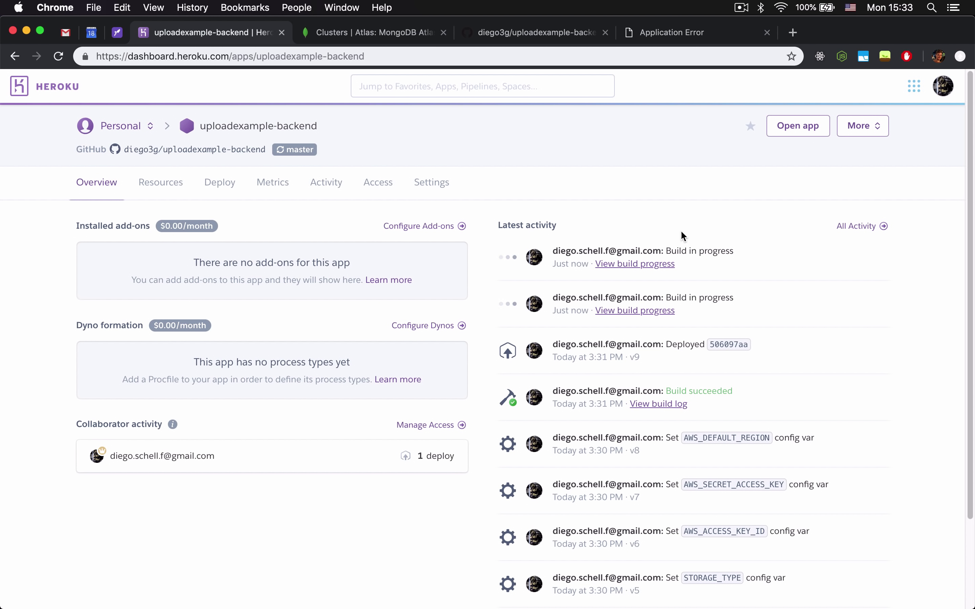
click(595, 580)
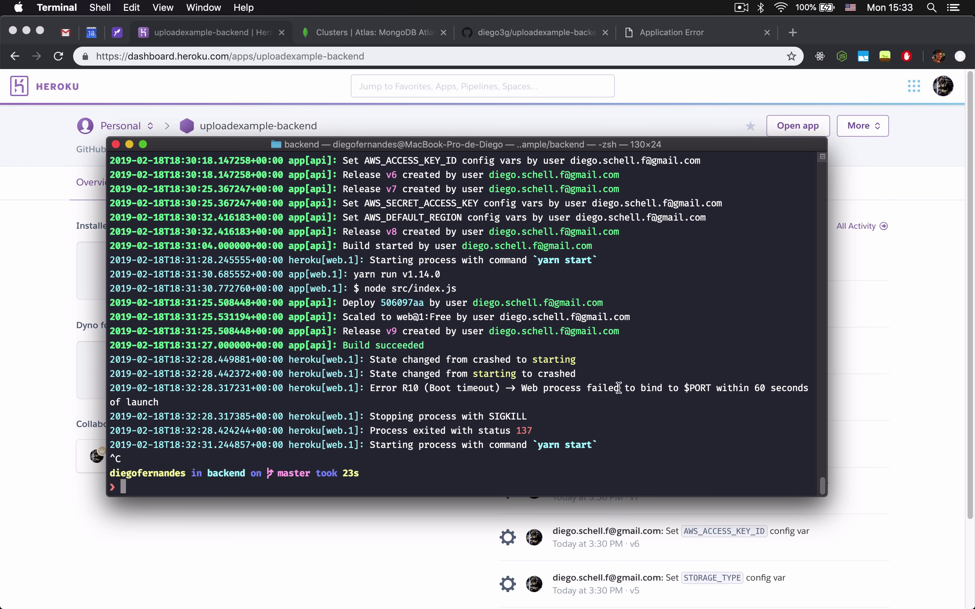
double_click(701, 387)
click(704, 396)
Open the new build's log showing Released v10 and copy the deployed app address.
key(super+Tab)
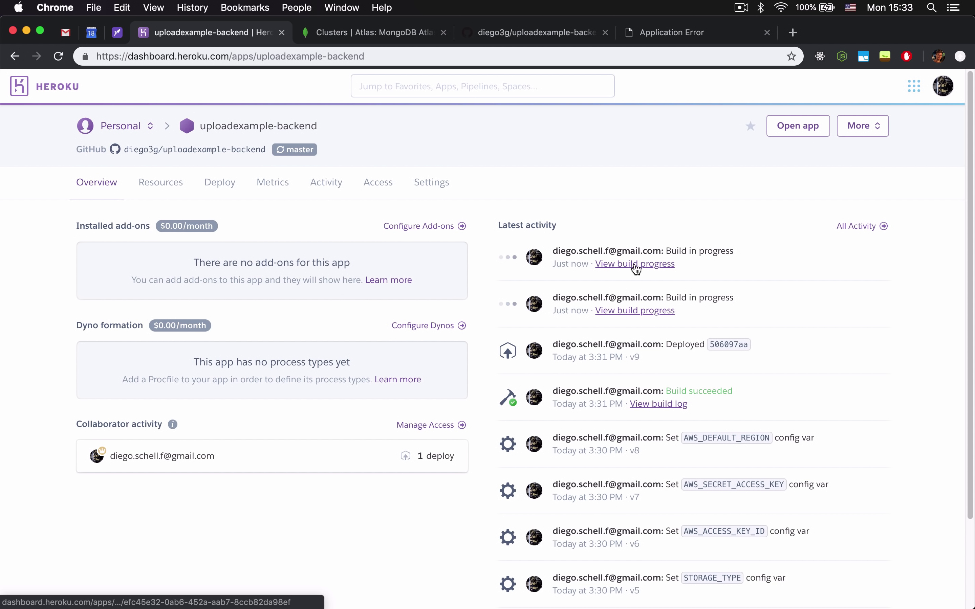
click(636, 264)
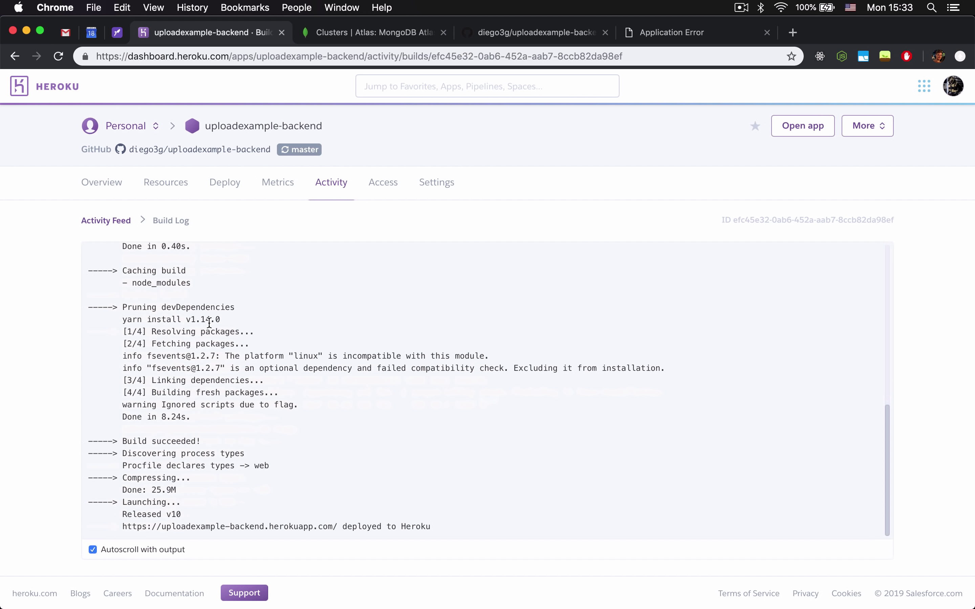
drag(338, 527, 122, 524)
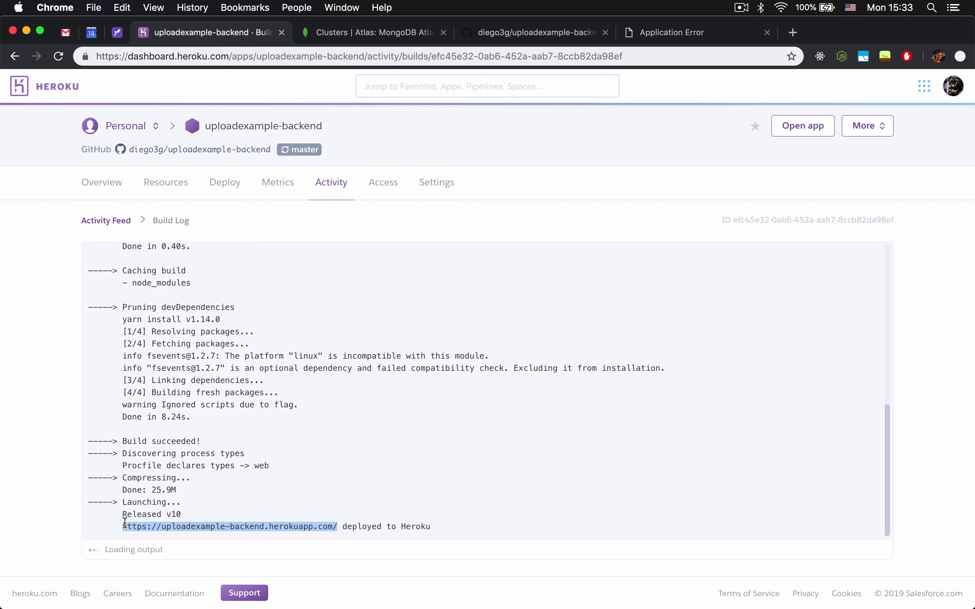
key(super+c)
key(super+t)
Load the app, close the Application Error tab, and open /posts, which returns [].
key(super+v)
key(Return)
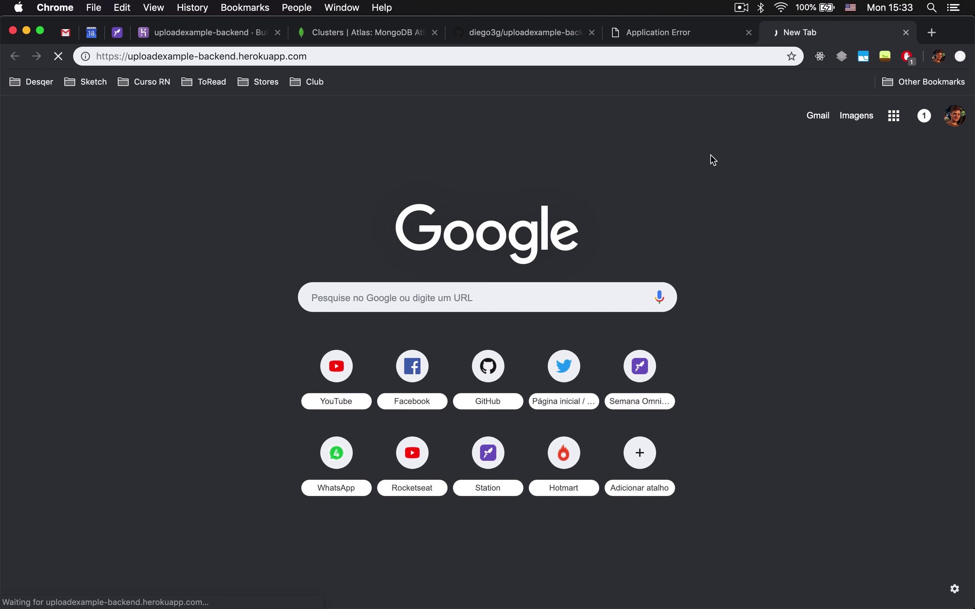
click(748, 32)
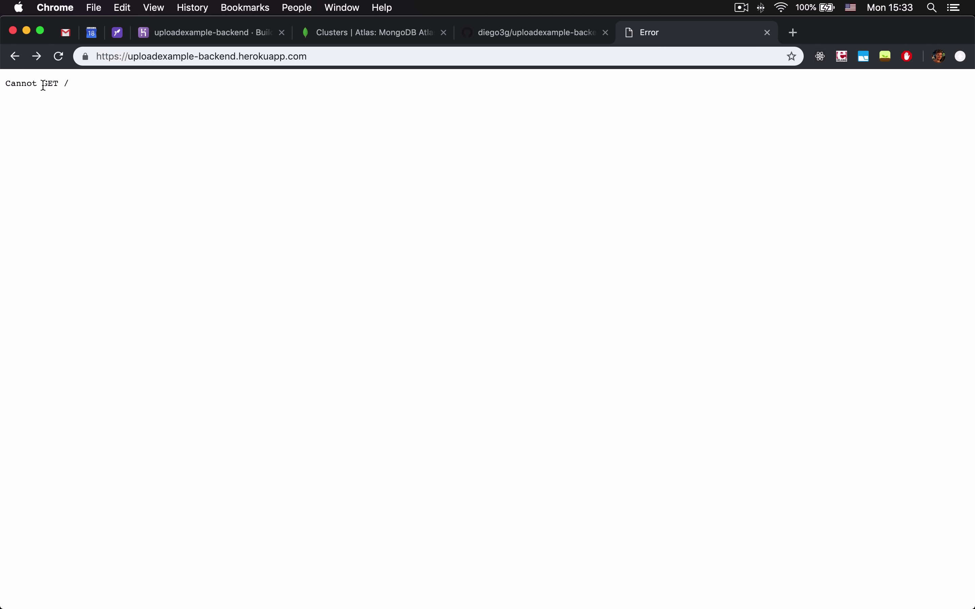
click(348, 56)
text(/posts)
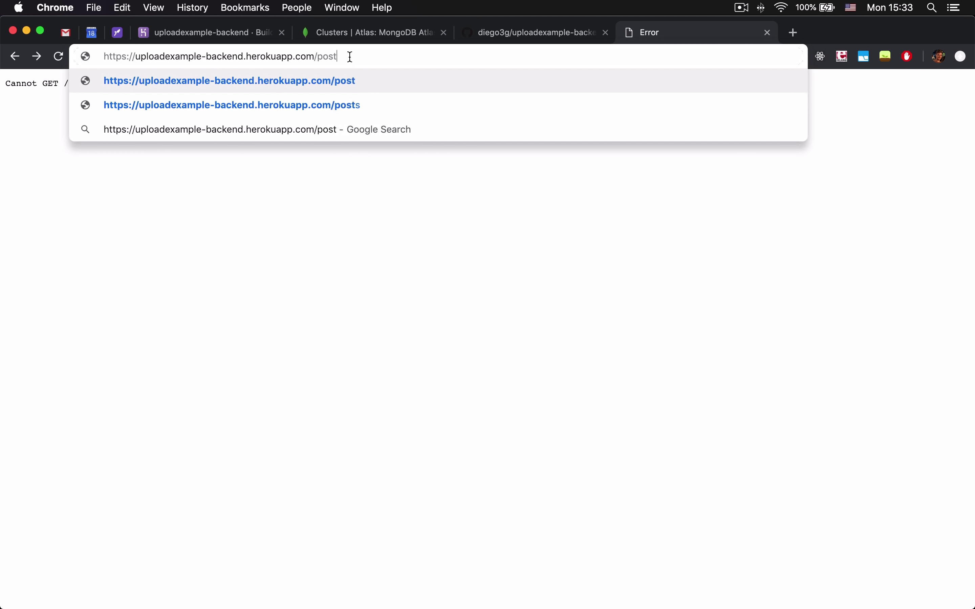
key(Return)
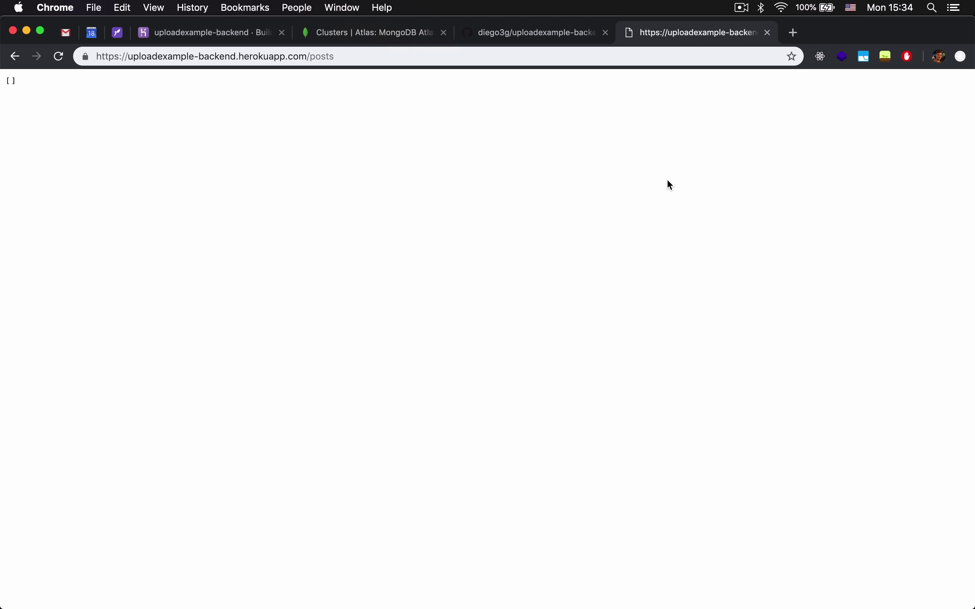
From the Heroku apps list, create a new app named uploadexample-frontend.
click(252, 42)
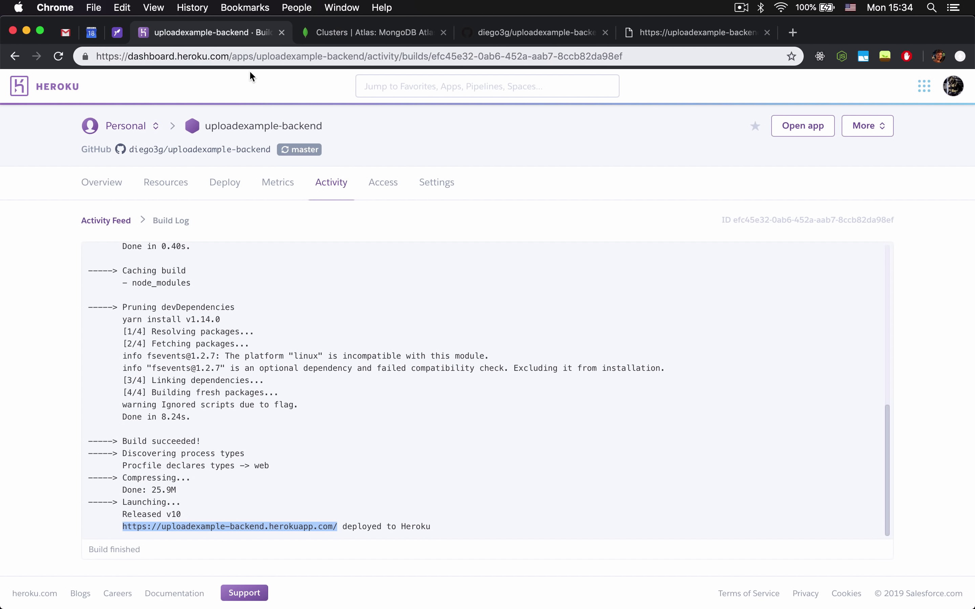
click(70, 87)
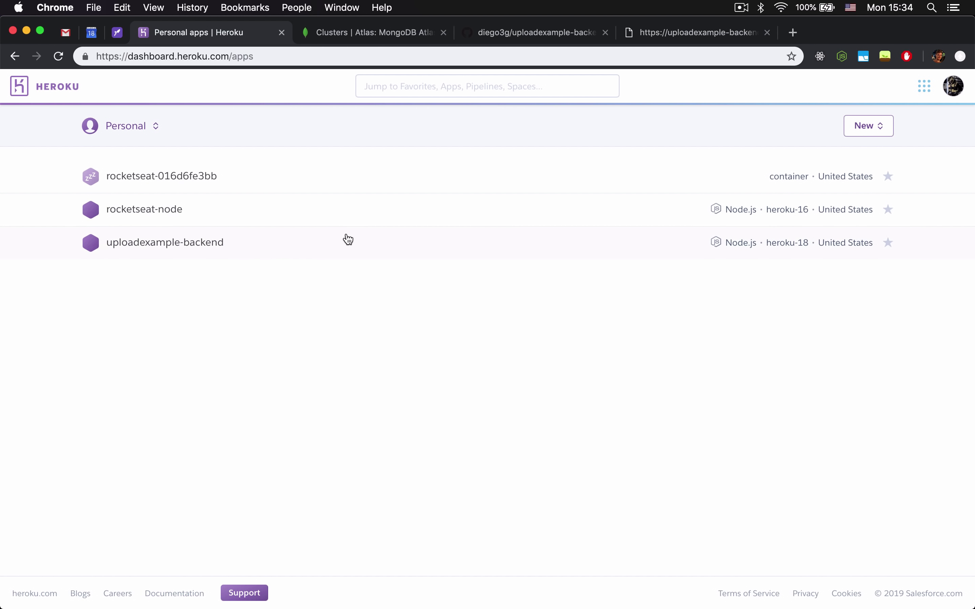
click(850, 126)
click(833, 161)
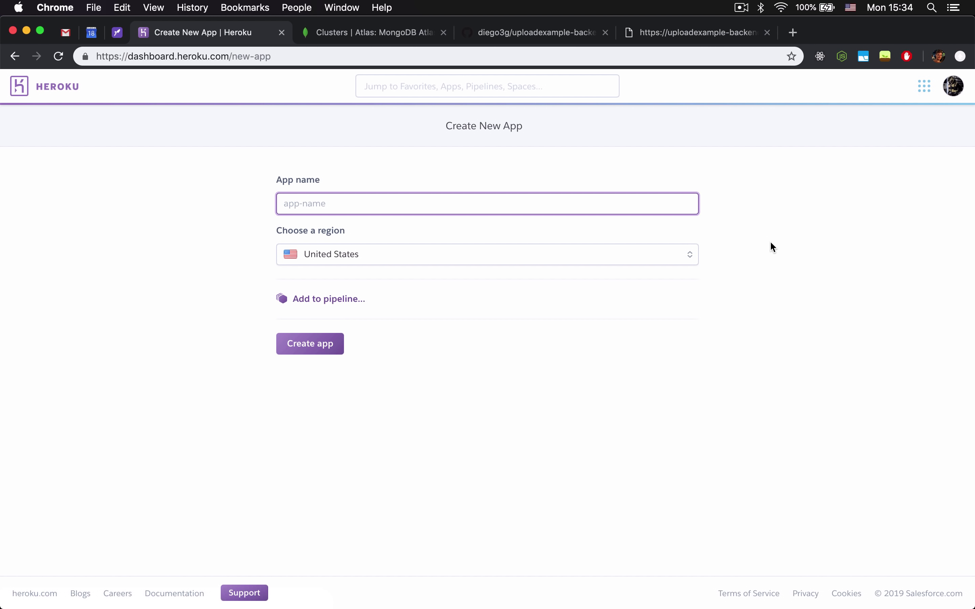
text(uploadexample-frontend)
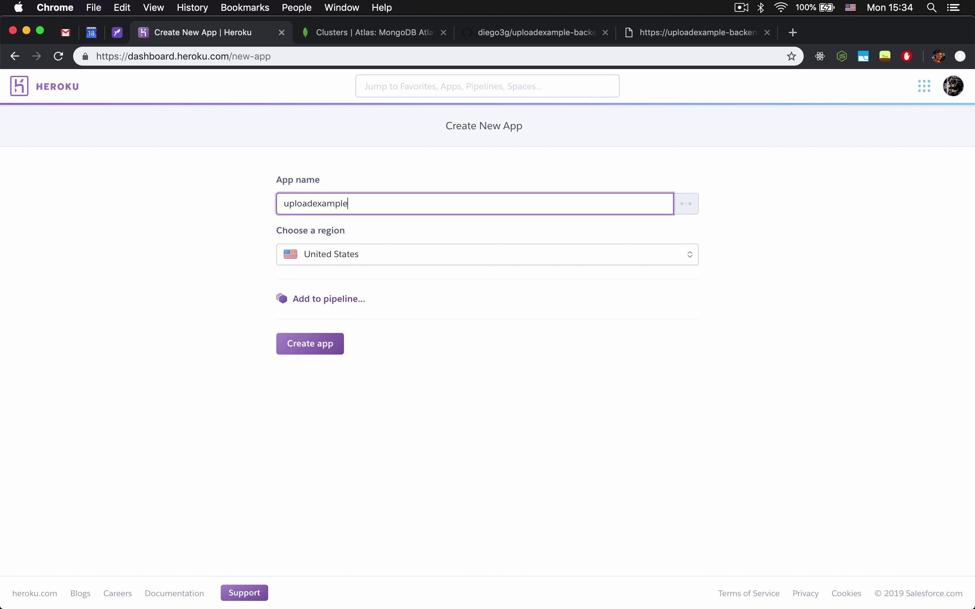
click(333, 361)
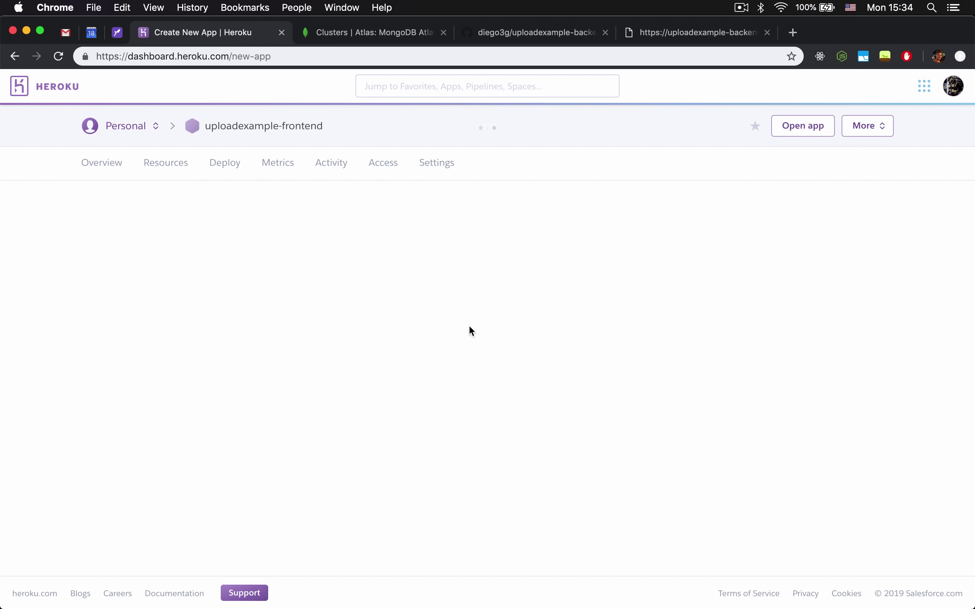
Create a public GitHub repository named uploadexample-frontend, adapting the copied backend repository name.
click(520, 33)
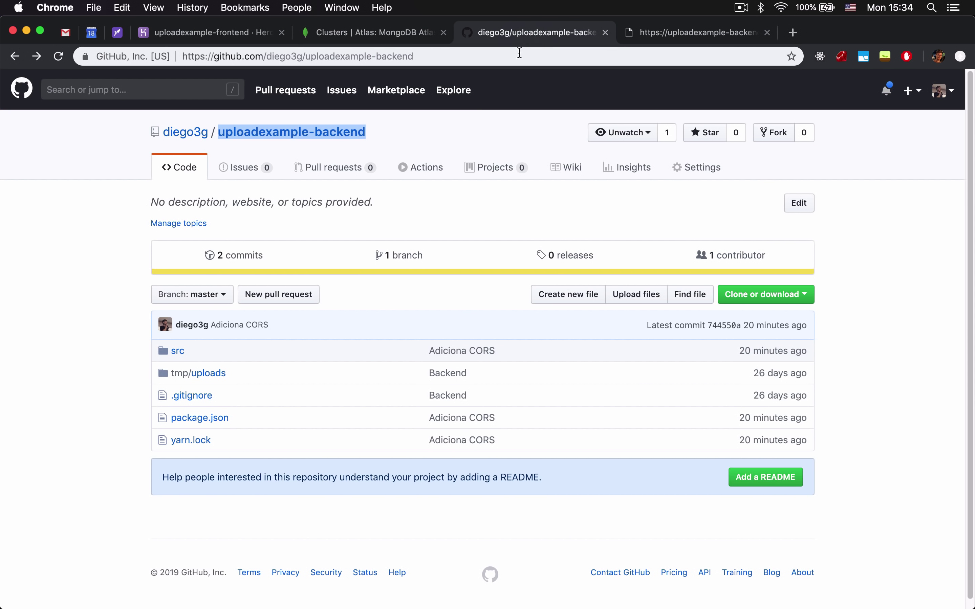
drag(388, 135, 217, 131)
key(super+c)
click(911, 91)
click(897, 118)
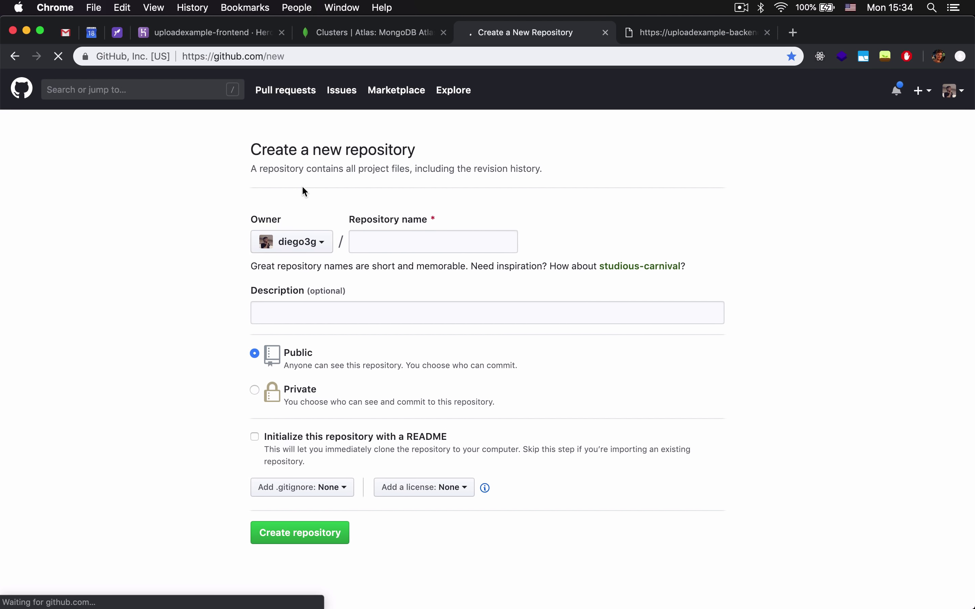
click(387, 242)
key(super+v)
double_click(440, 241)
text(frontend)
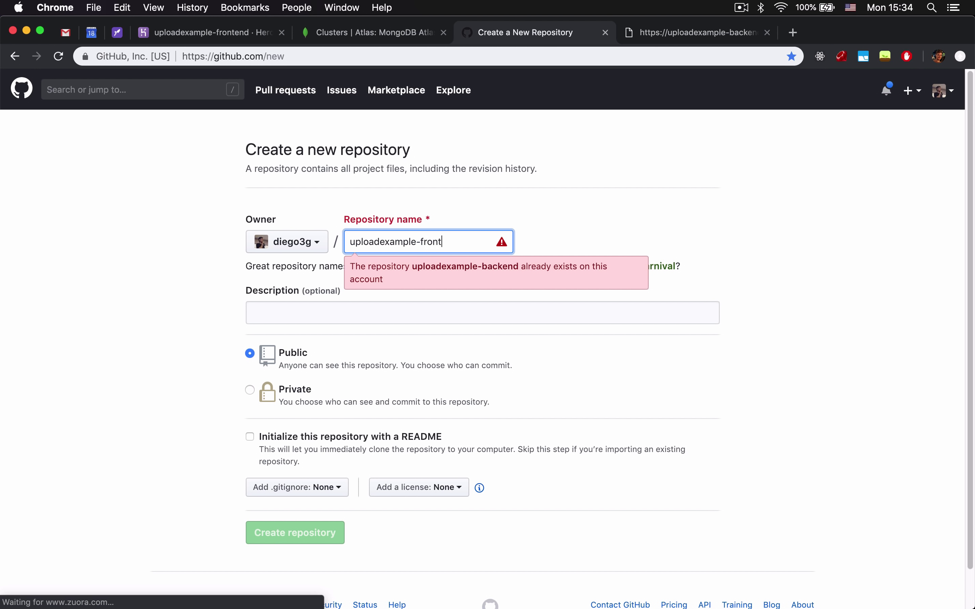
click(315, 531)
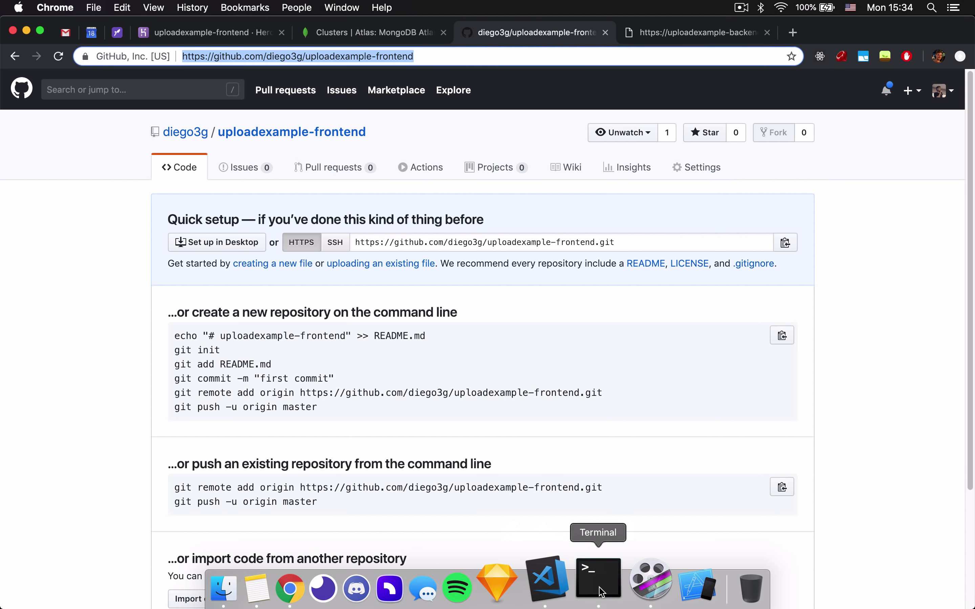
click(621, 580)
In the frontend folder, reinitialize git and add the uploadexample-frontend repository URL as origin.
text(cd ../frontend/)
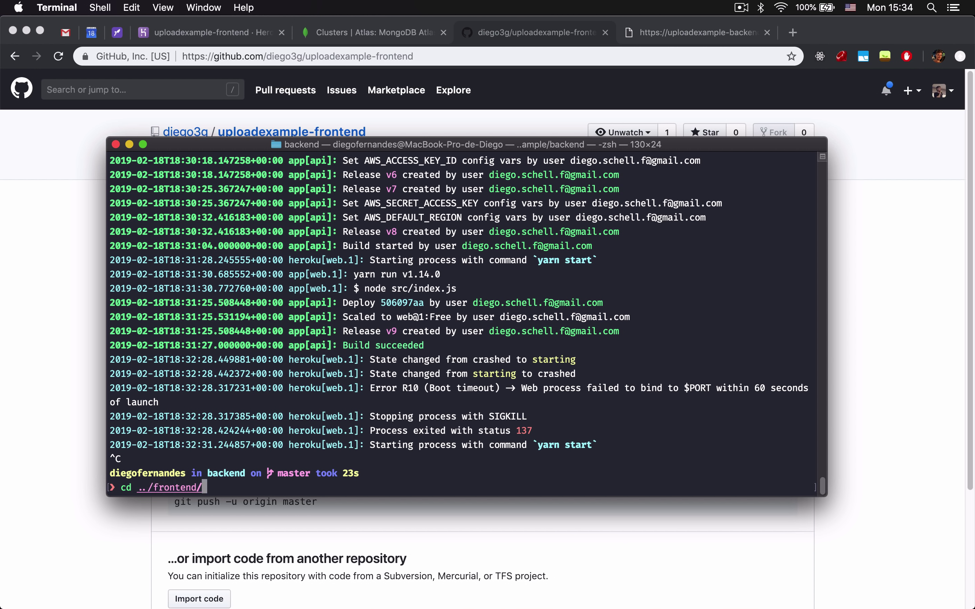
key(Return)
key(ctrl+l)
text(git init)
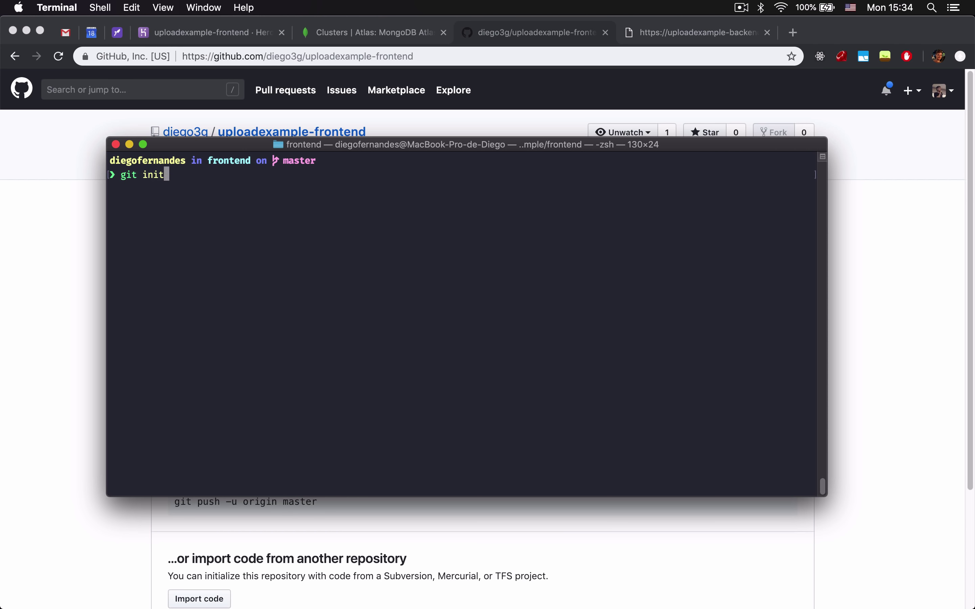
key(Return)
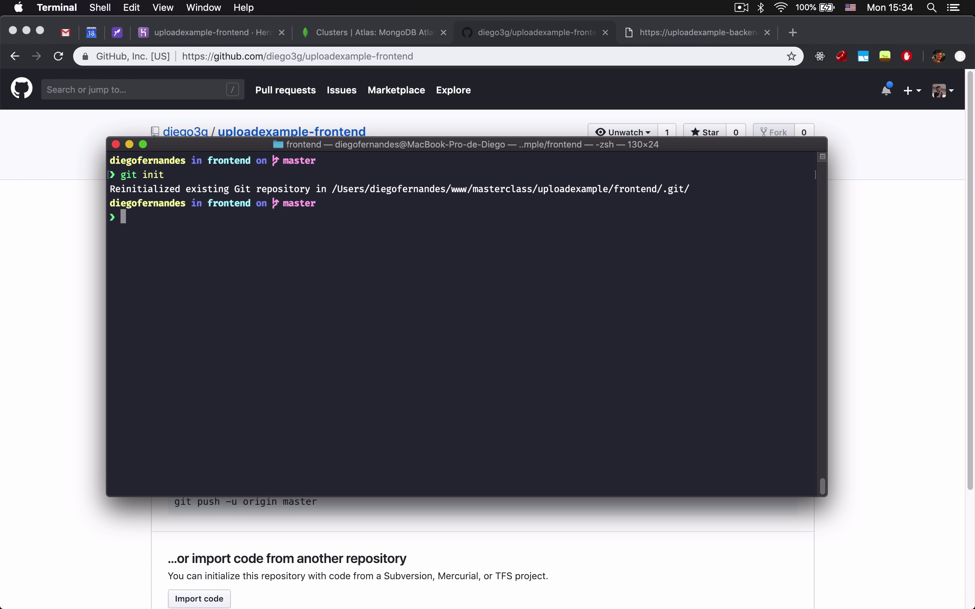
key(ctrl+l)
text(g)
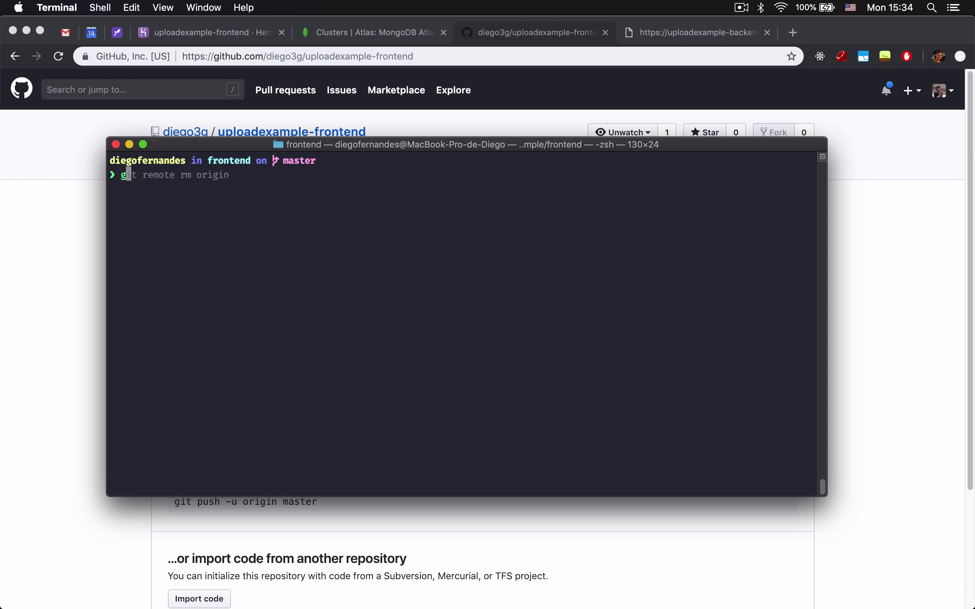
text(it remote add origin)
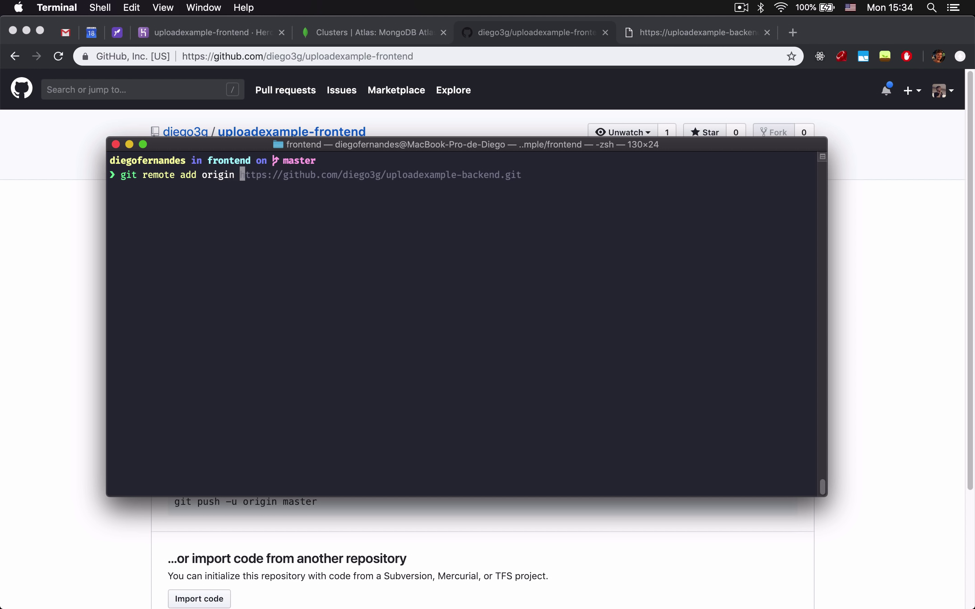
key(super+v)
key(Return)
Check the git status and commit history, then attempt a first push to the new remote.
text(git)
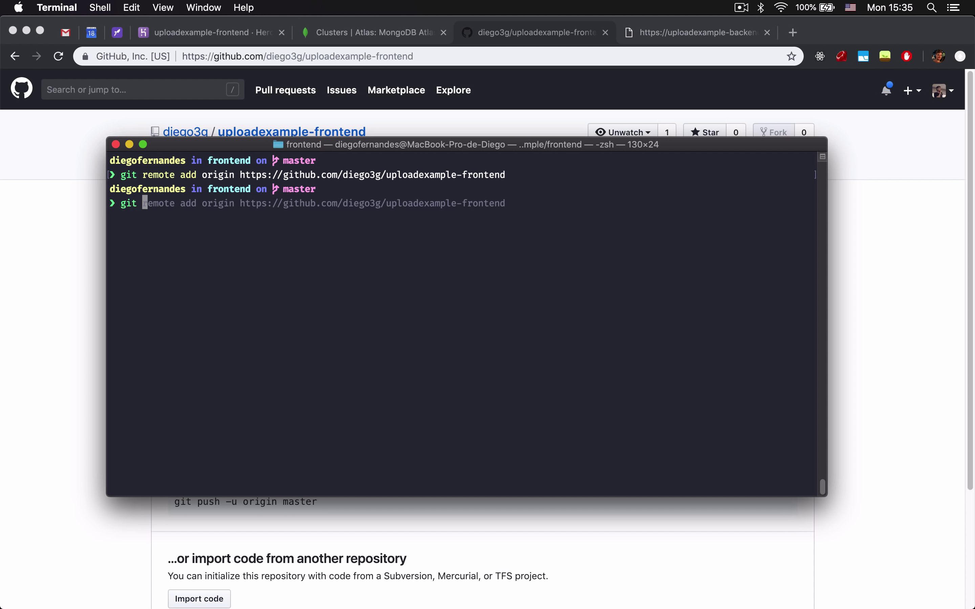
key(BackSpace)
key(BackSpace)
key(BackSpace)
key(BackSpace)
text(t st)
key(Return)
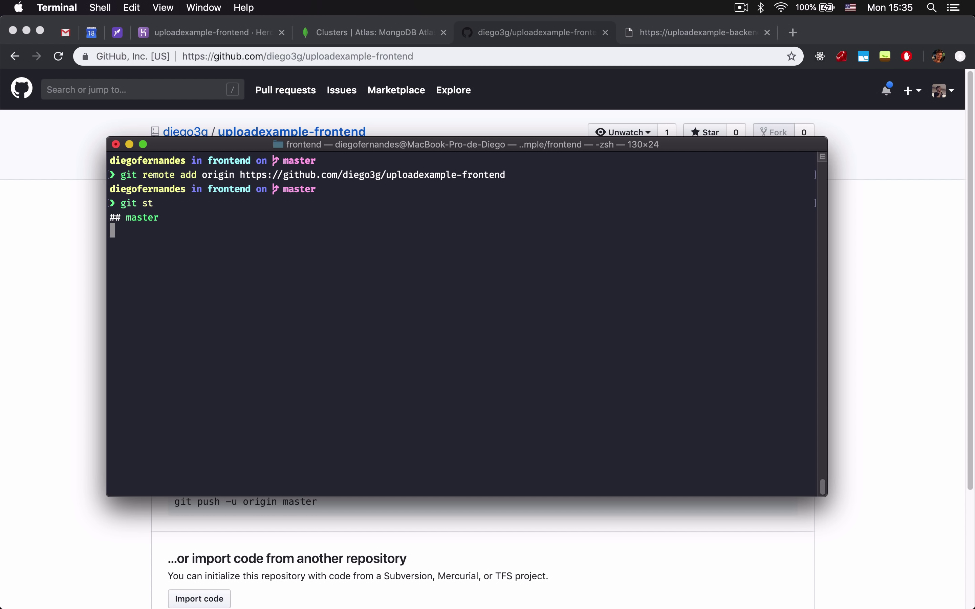
key(ctrl+l)
text(git )
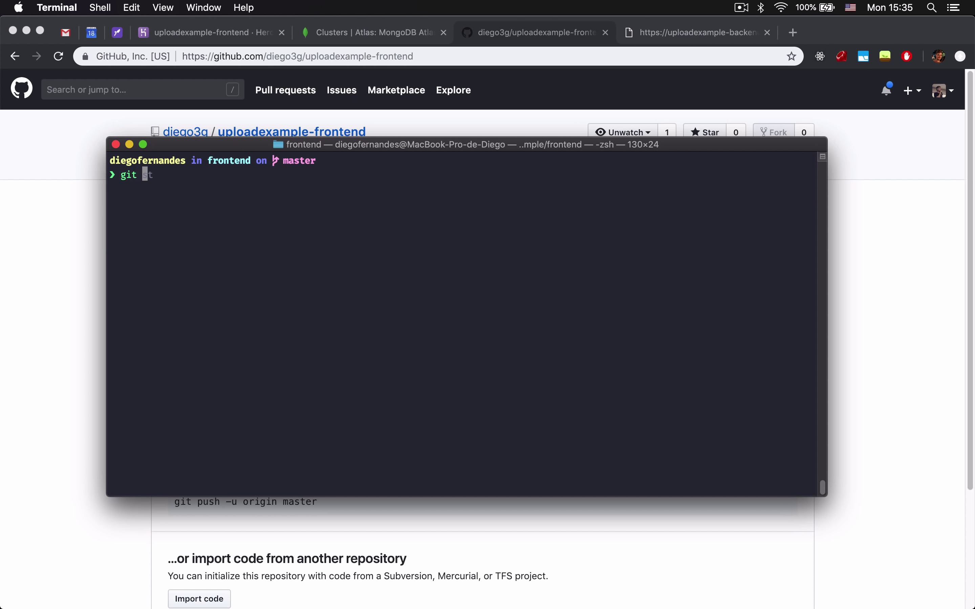
text(lg)
key(Return)
key(q)
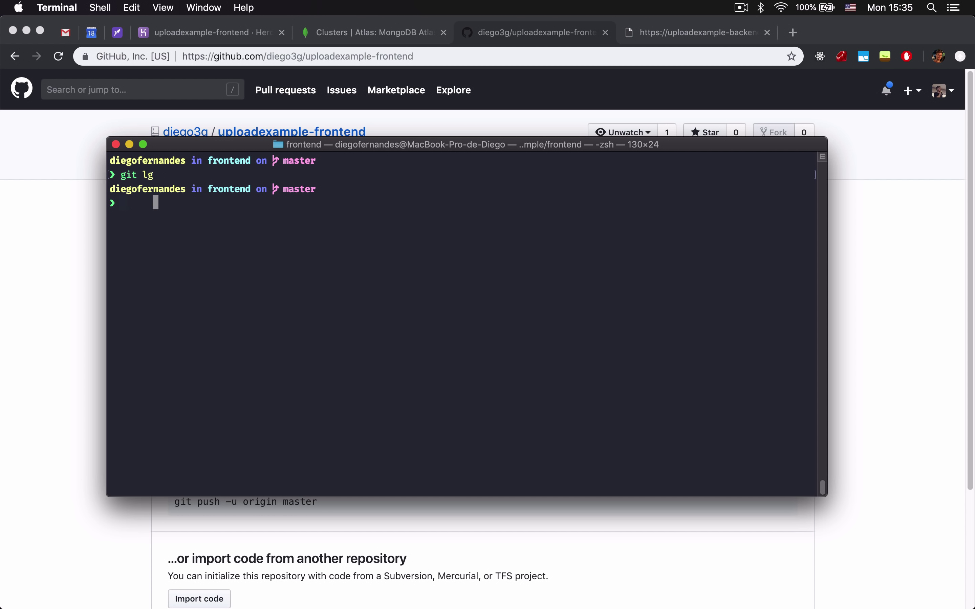
text(git push)
key(Return)
Stage all files, commit and push the frontend code, then reload the GitHub repository page.
text(git add .)
key(Return)
text(git )
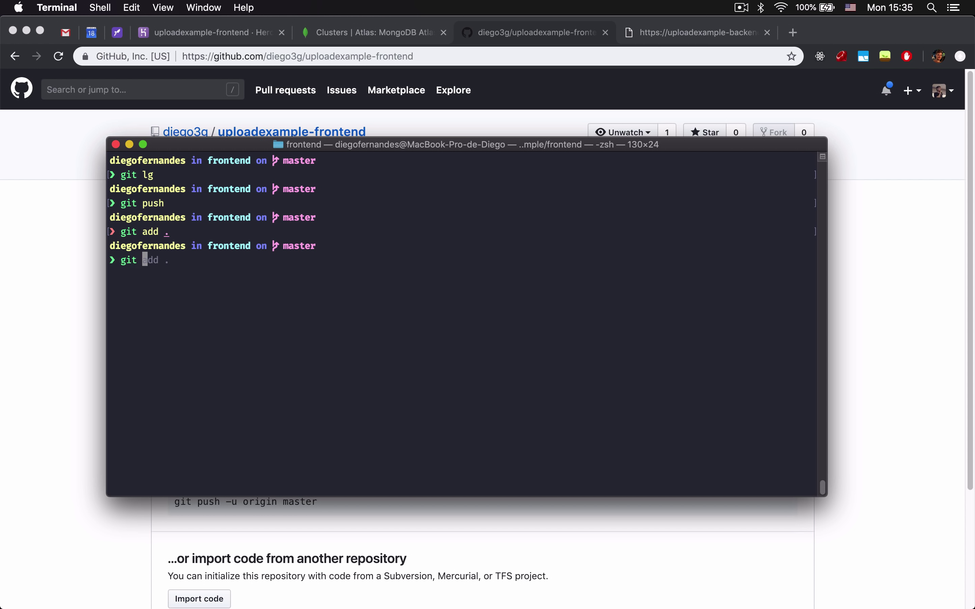
text(commi)
key(Return)
text(git push)
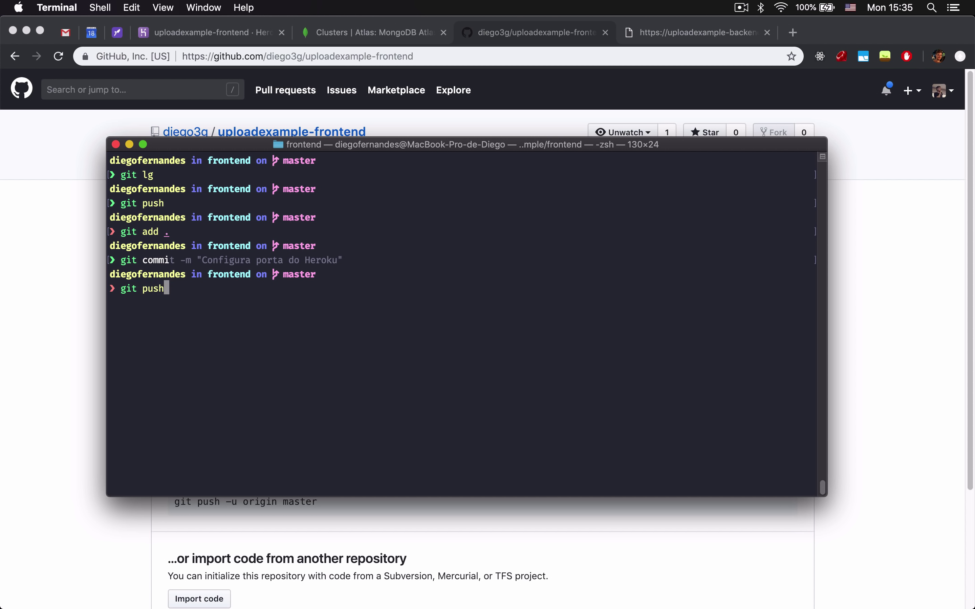
key(Return)
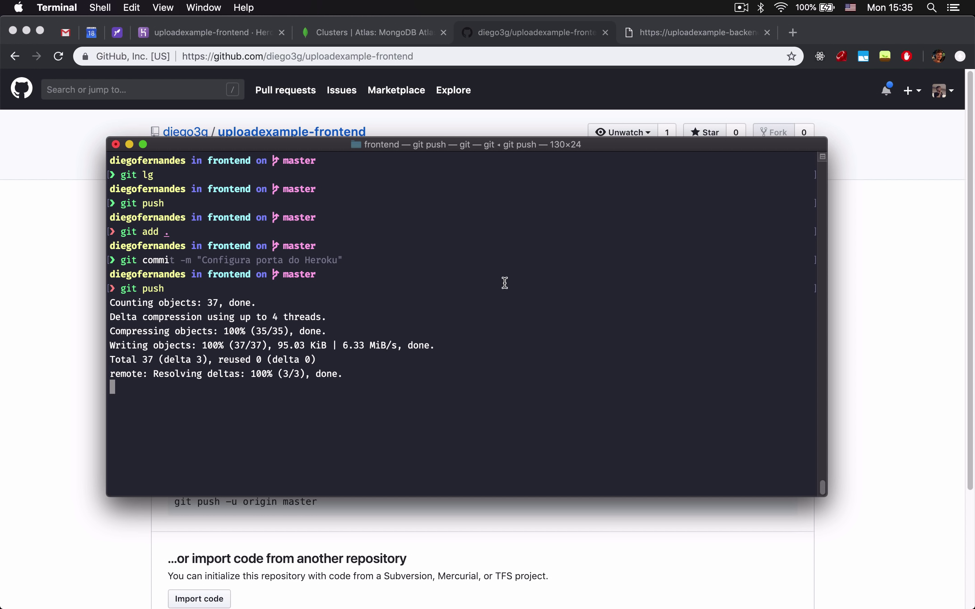
click(80, 267)
key(super+r)
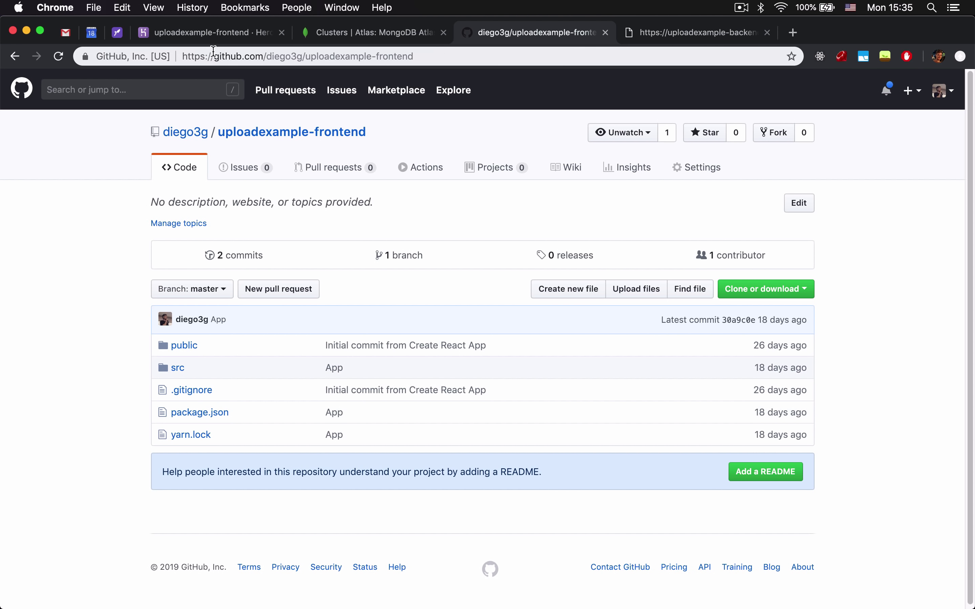
Try adding 'create-react-app' as the frontend app's buildpack in Settings, which is rejected as invalid.
click(218, 36)
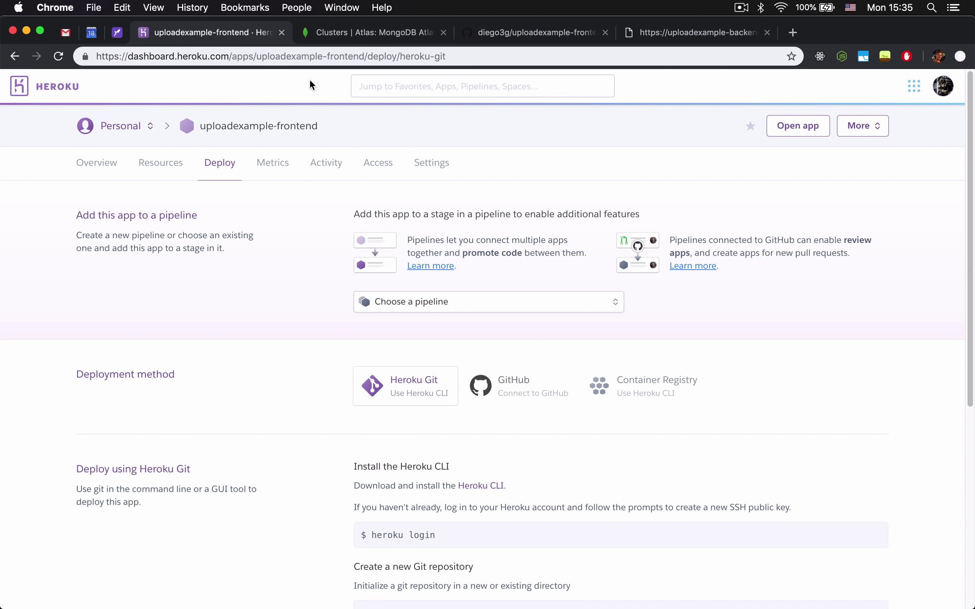
click(425, 169)
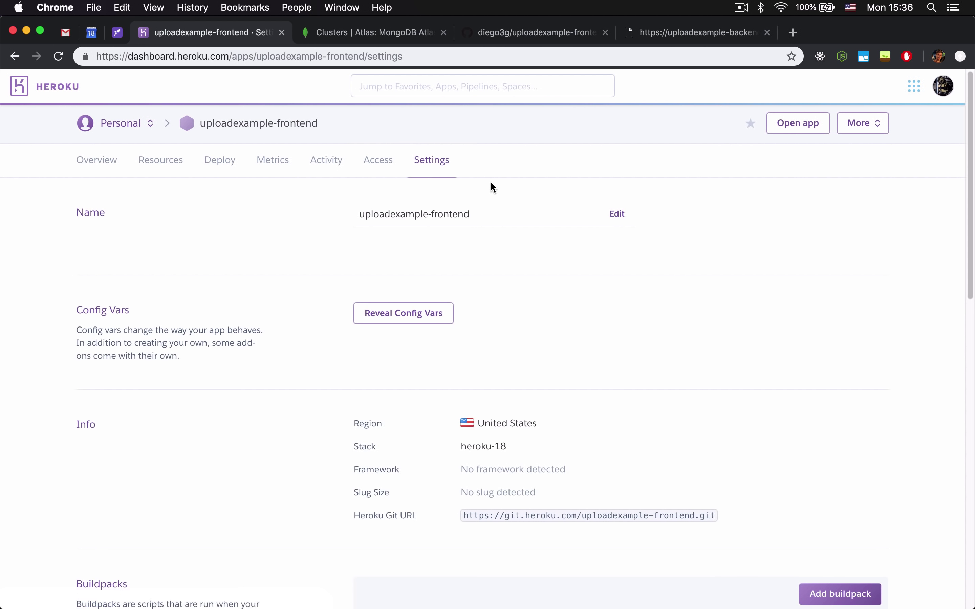
scroll(492, 185, down, 6)
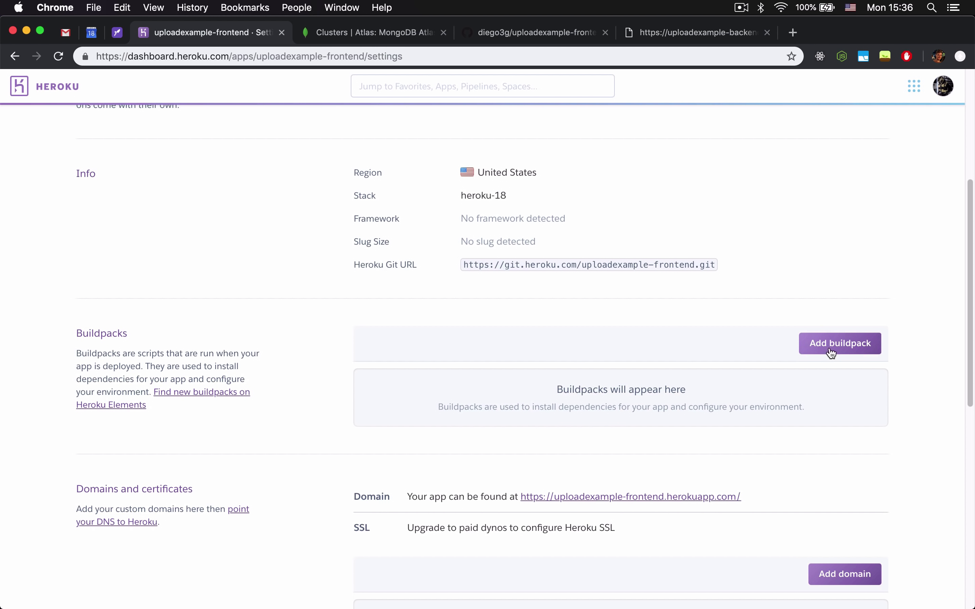
click(814, 344)
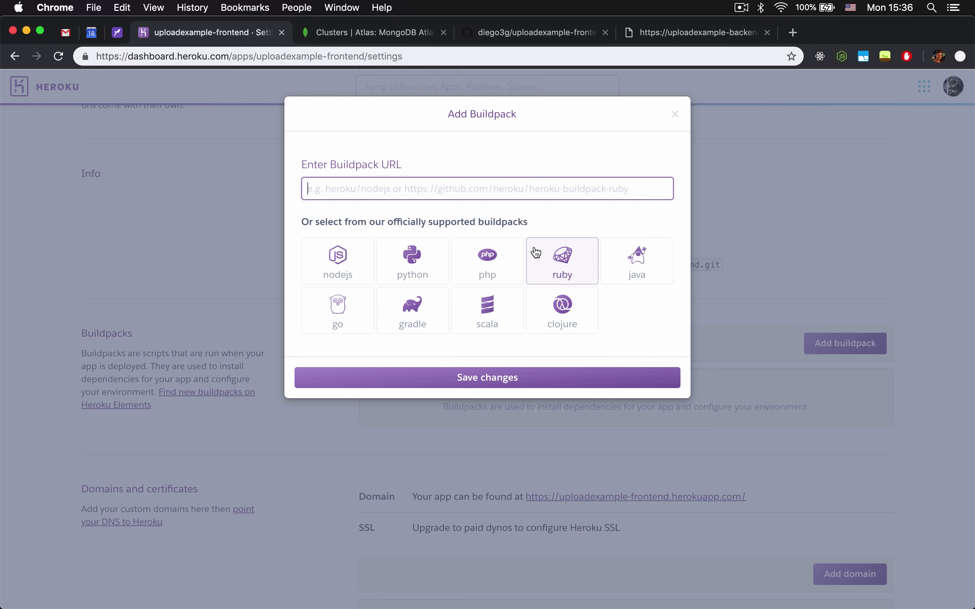
text(create-r)
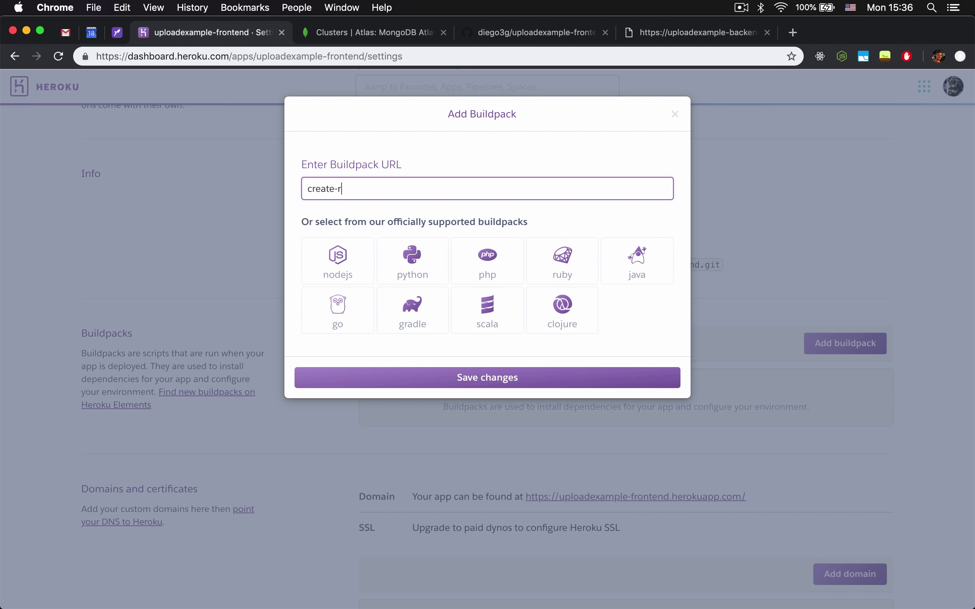
text(eact-app)
key(Return)
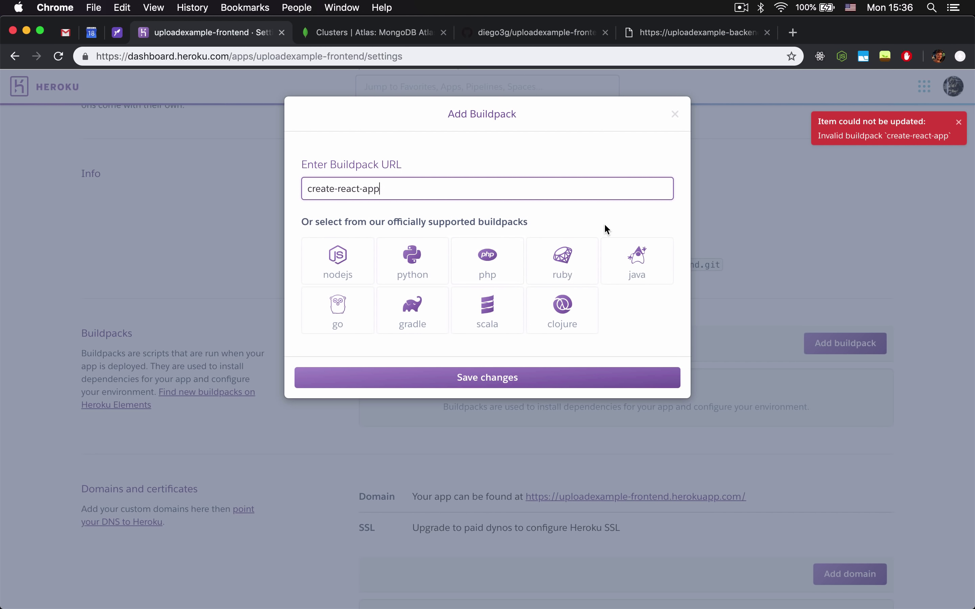
key(super+t)
Search the web for 'heroku create-react-app' and grab the create-react-app-buildpack page's URL.
text(herolku)
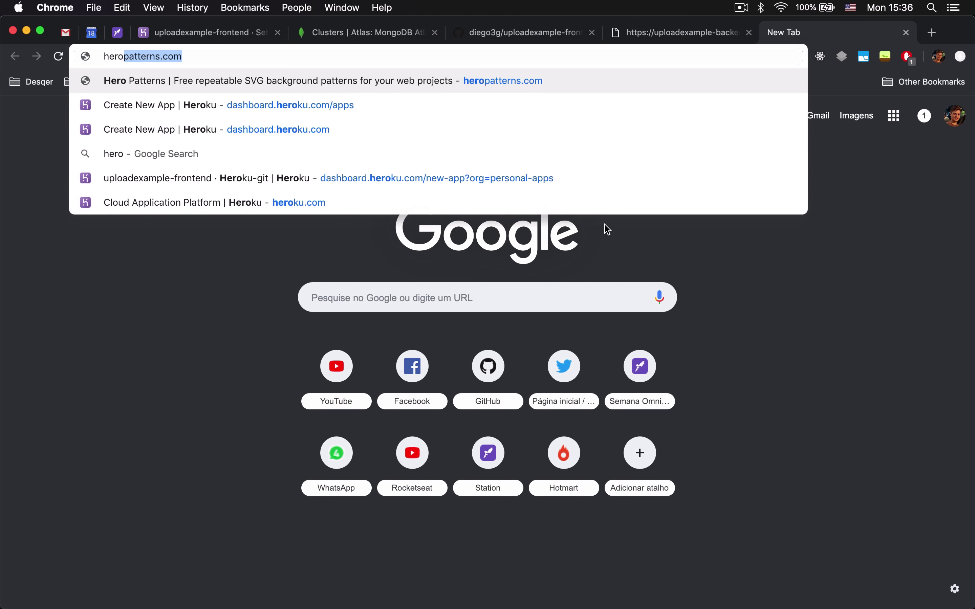
key(BackSpace)
key(BackSpace)
key(BackSpace)
key(BackSpace)
text(ku create)
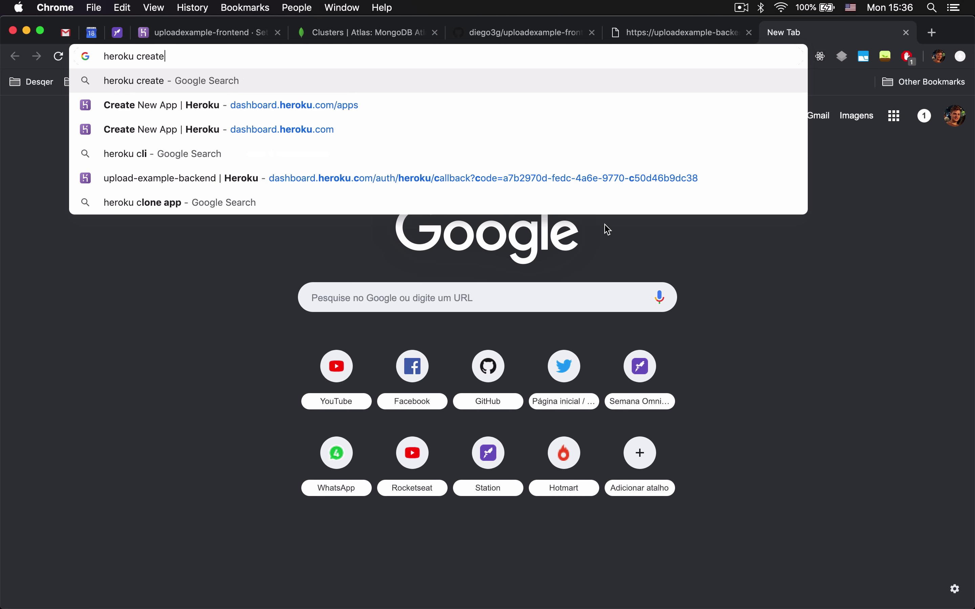
text(-react-app)
key(Return)
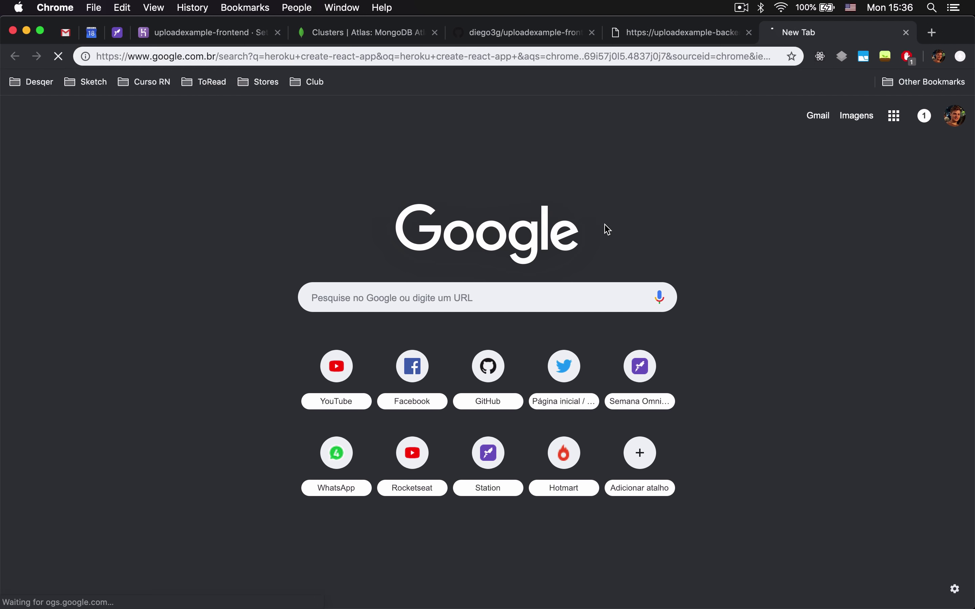
click(296, 106)
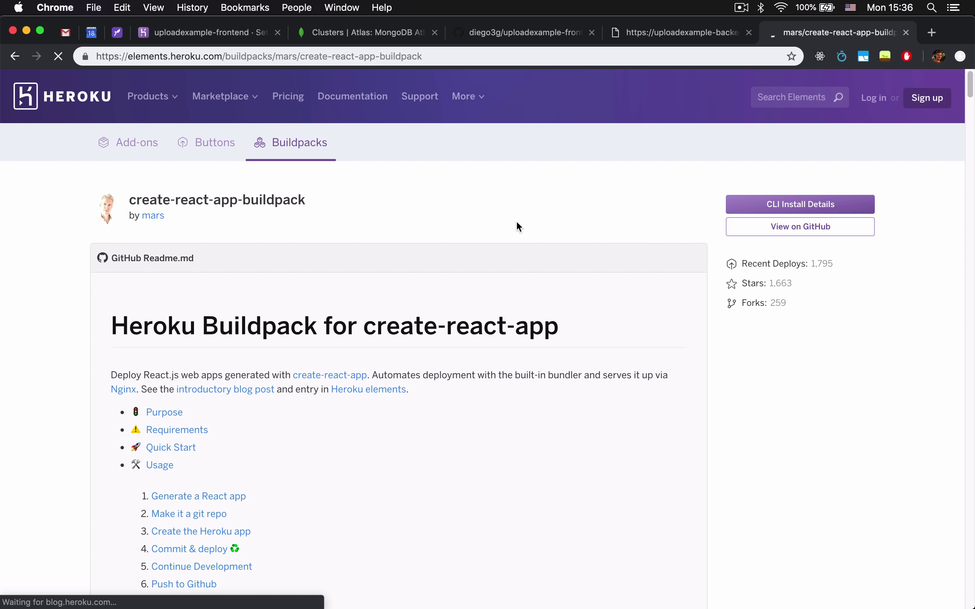
scroll(517, 222, down, 5)
scroll(519, 227, down, 8)
scroll(515, 230, up, 13)
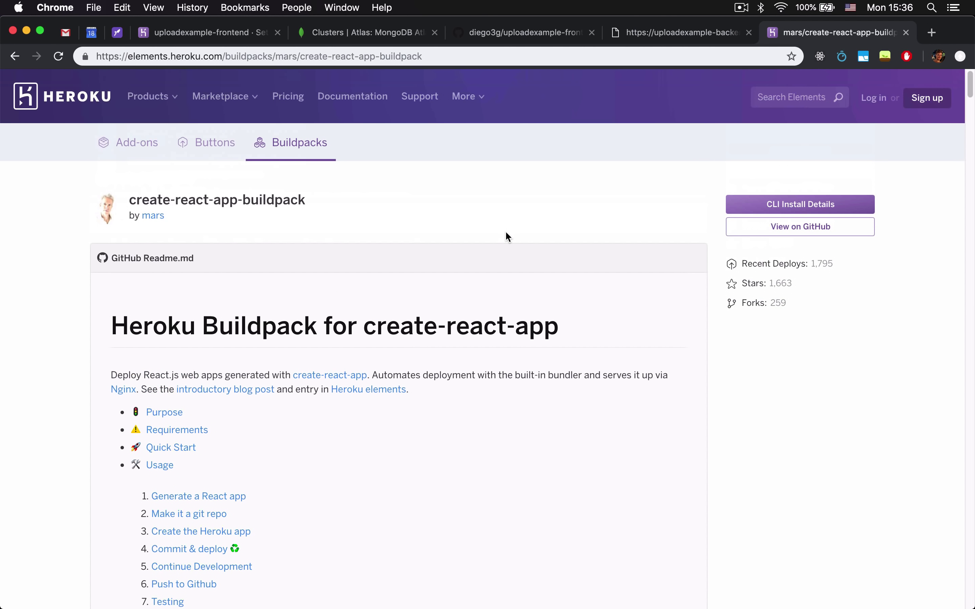
click(277, 58)
key(super+c)
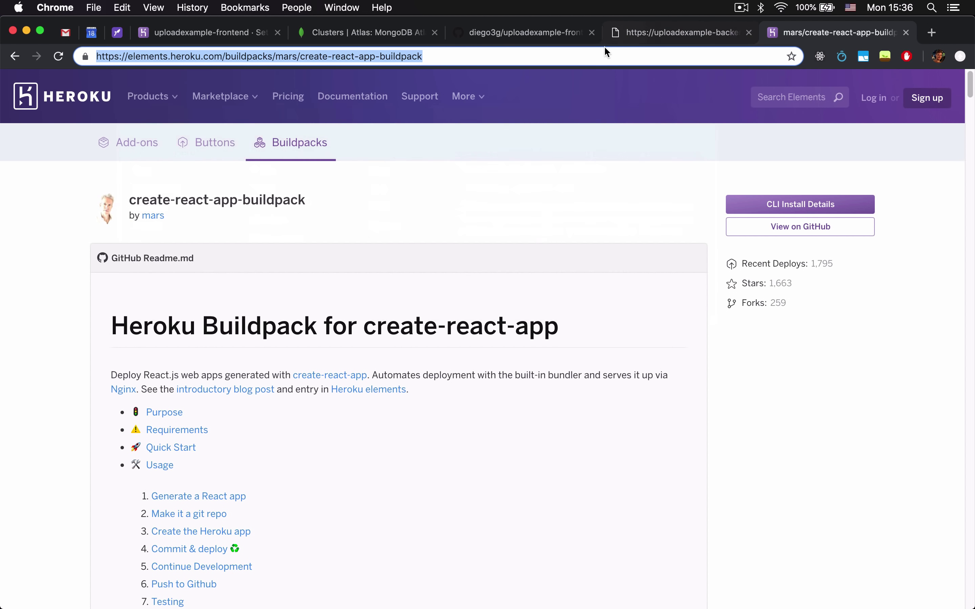
Replace the invalid buildpack entry with the mars/create-react-app-buildpack URL and save it.
click(637, 32)
click(525, 40)
click(286, 25)
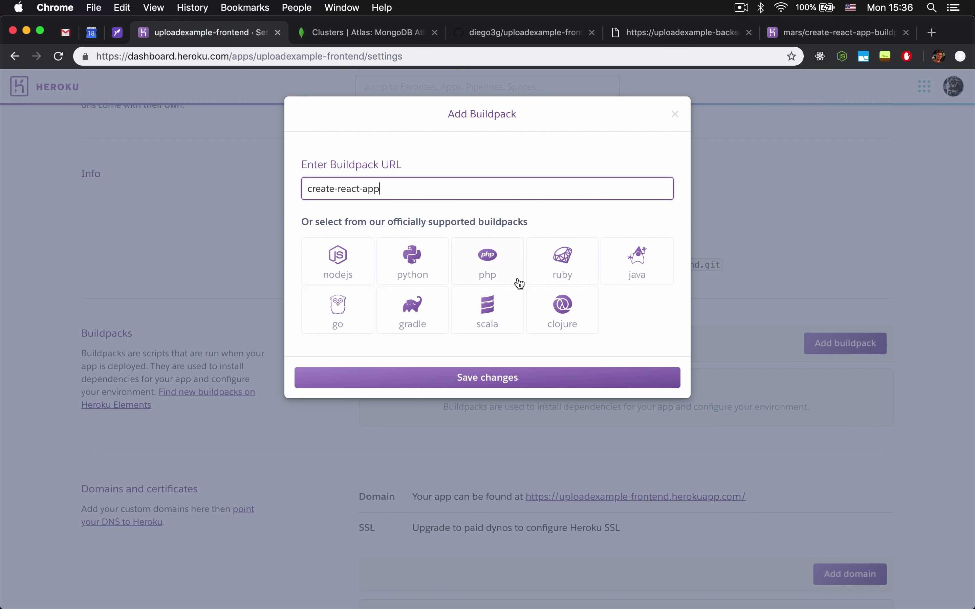
key(super+a)
key(super+v)
click(509, 378)
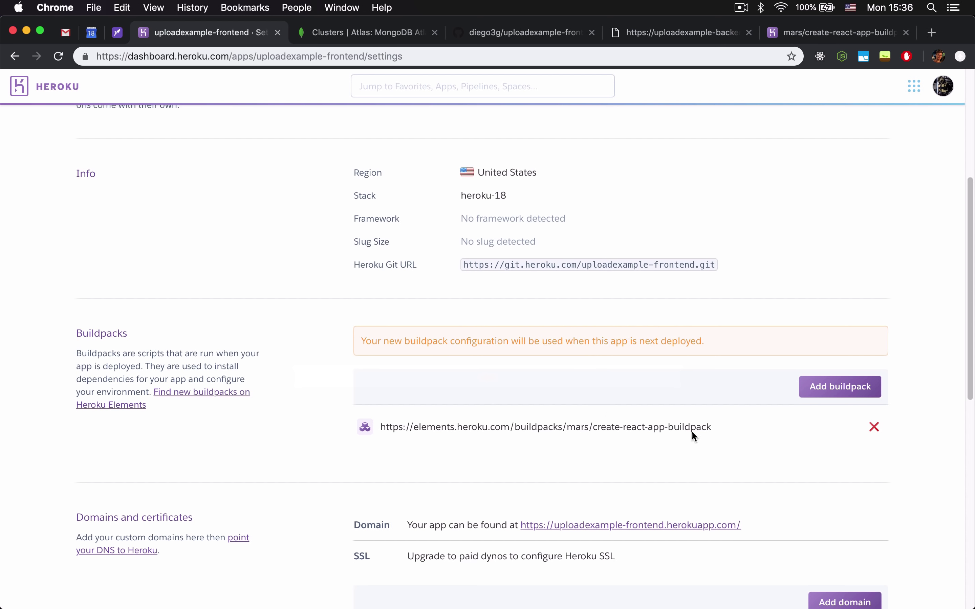
scroll(630, 404, down, 6)
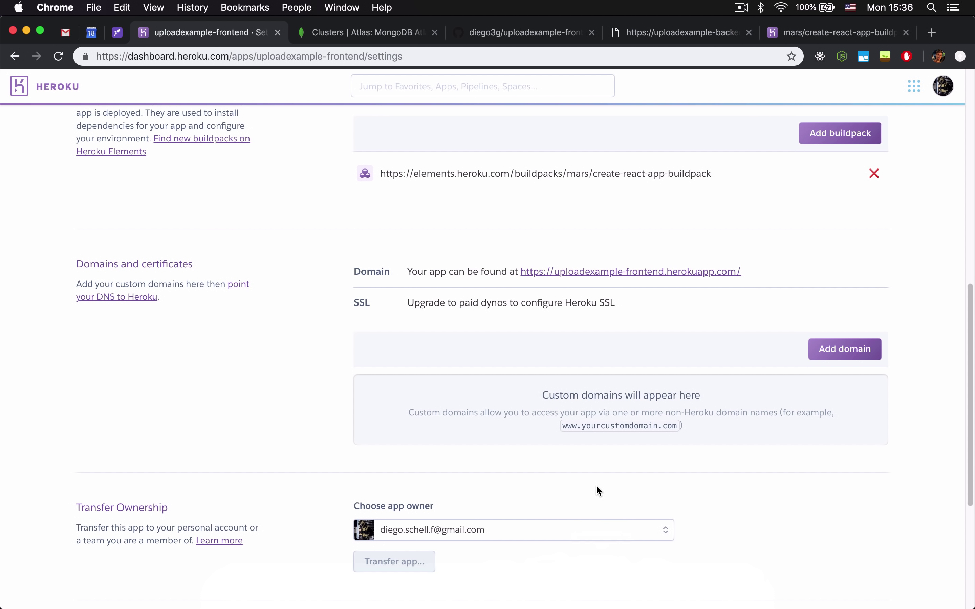
scroll(585, 455, up, 10)
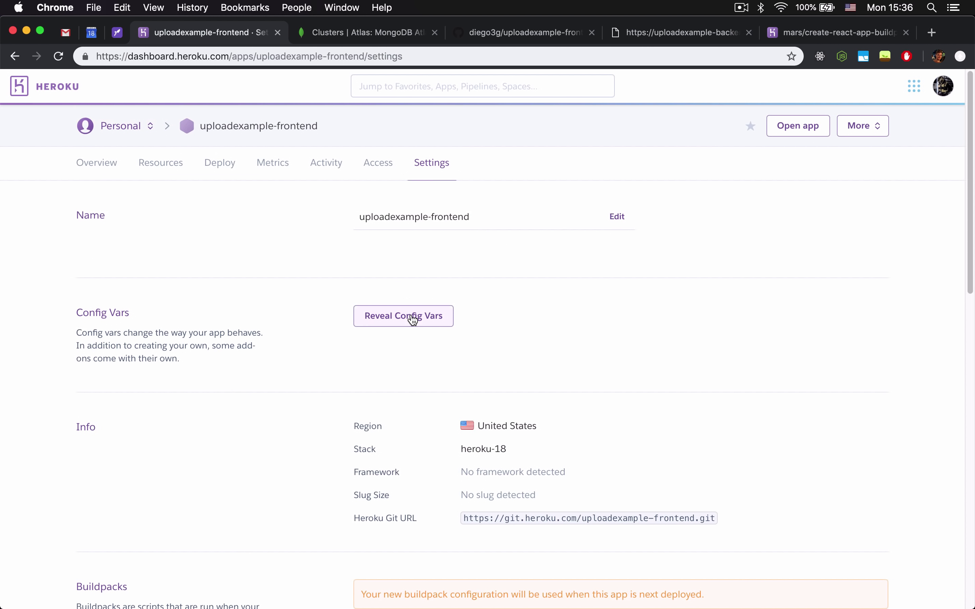
Open the frontend project folder in VS Code with 'code .' from the Terminal.
click(564, 596)
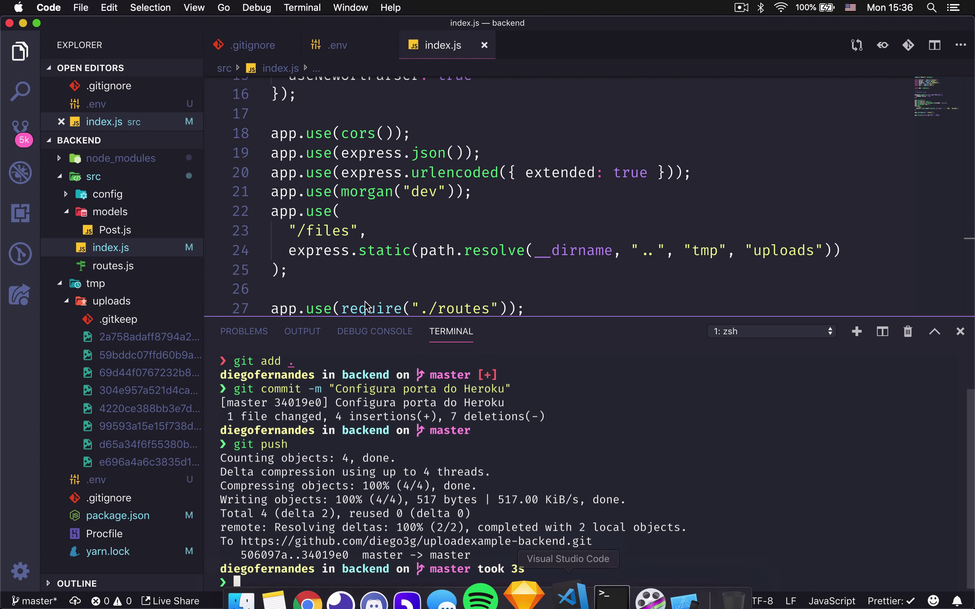
click(604, 593)
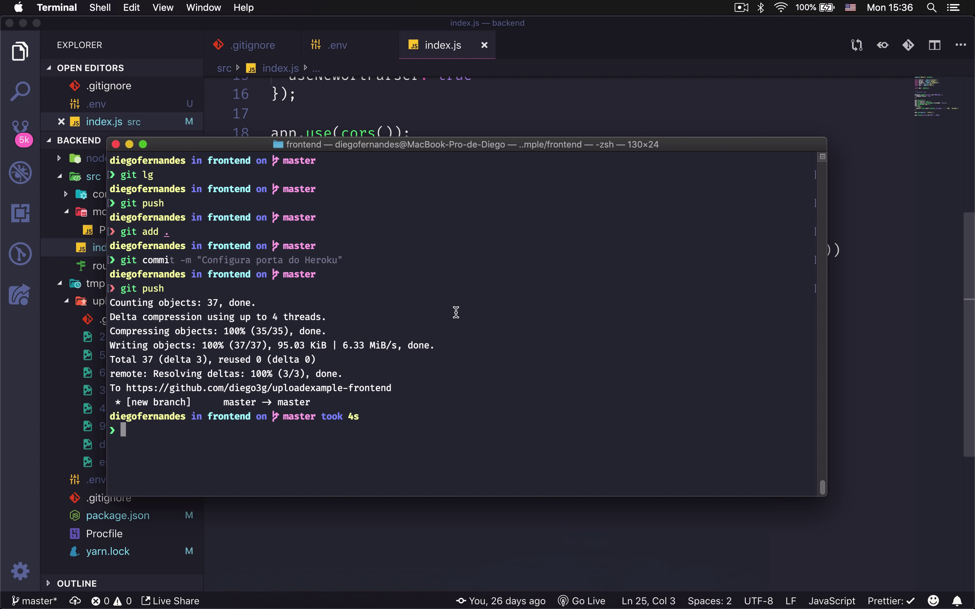
text(code .)
key(Return)
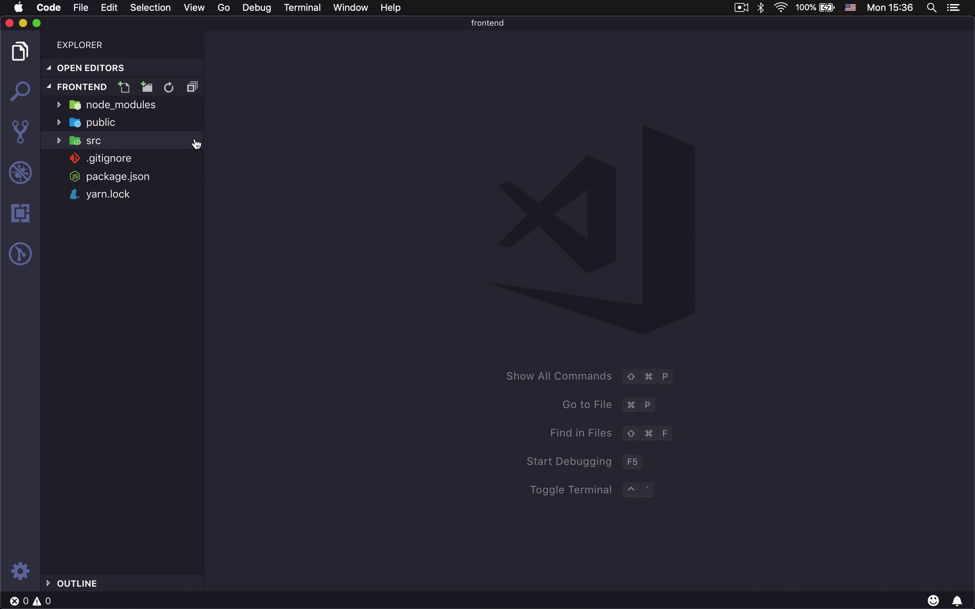
click(189, 140)
click(135, 180)
click(140, 195)
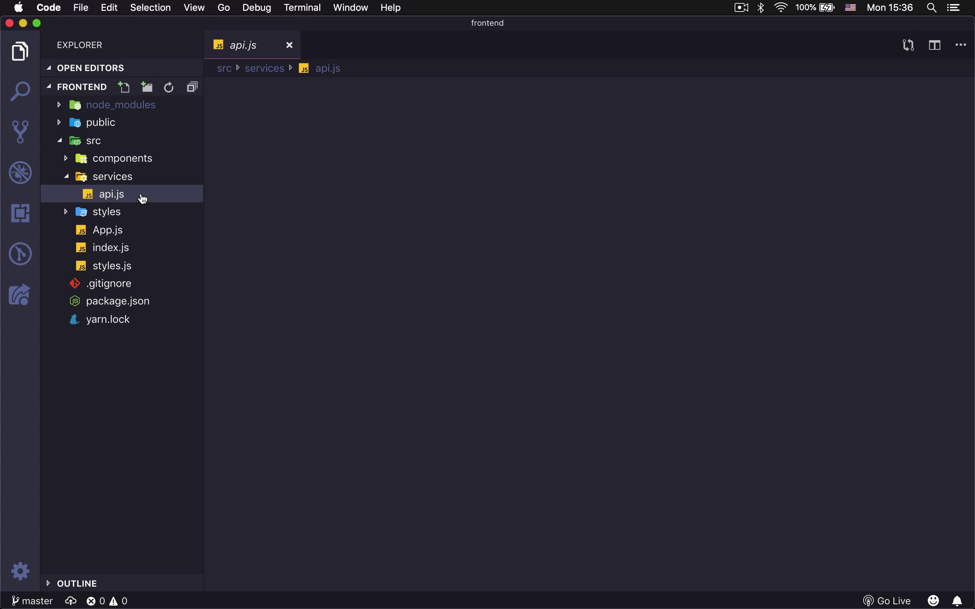
click(528, 195)
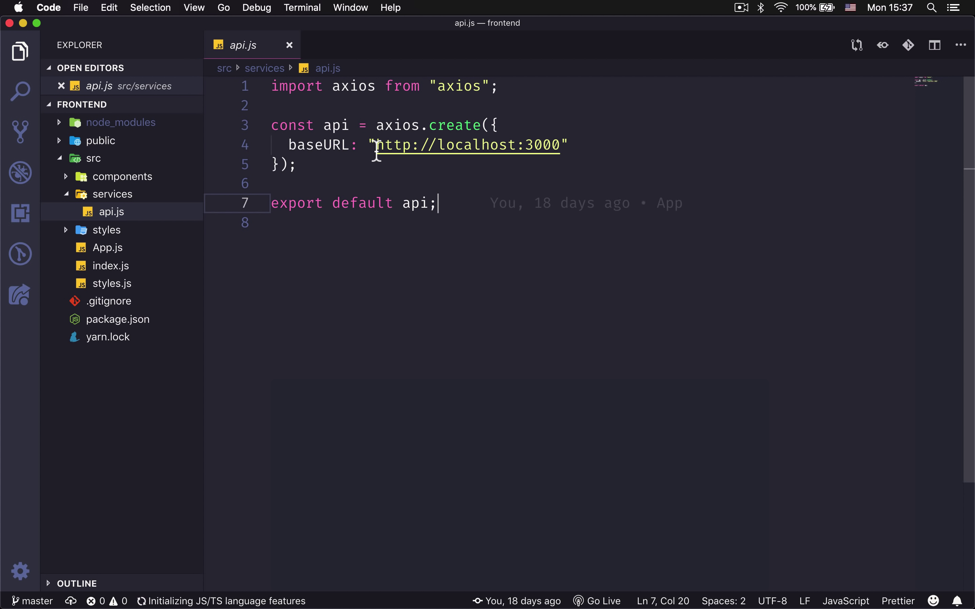
click(603, 226)
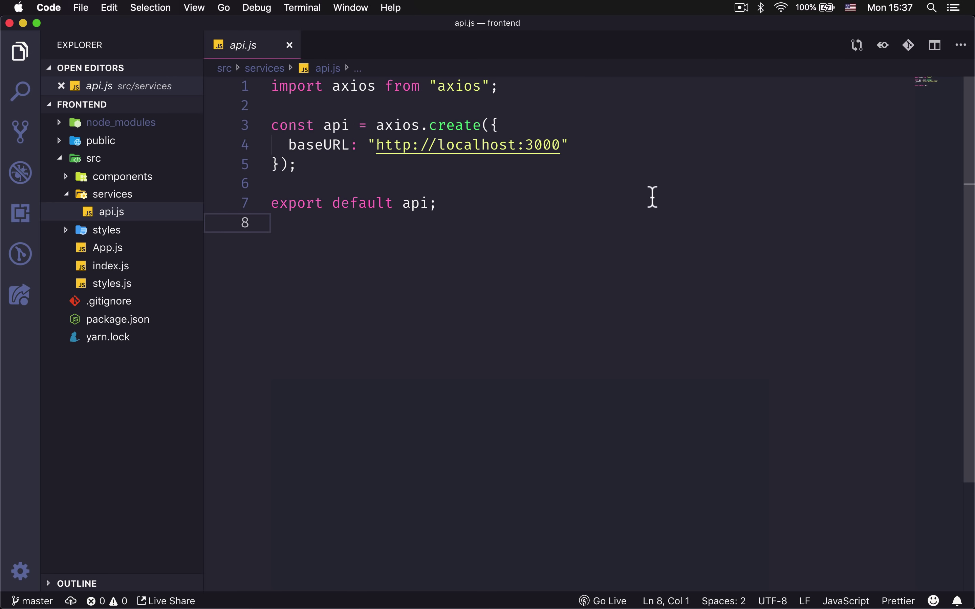
drag(384, 154, 583, 165)
click(582, 165)
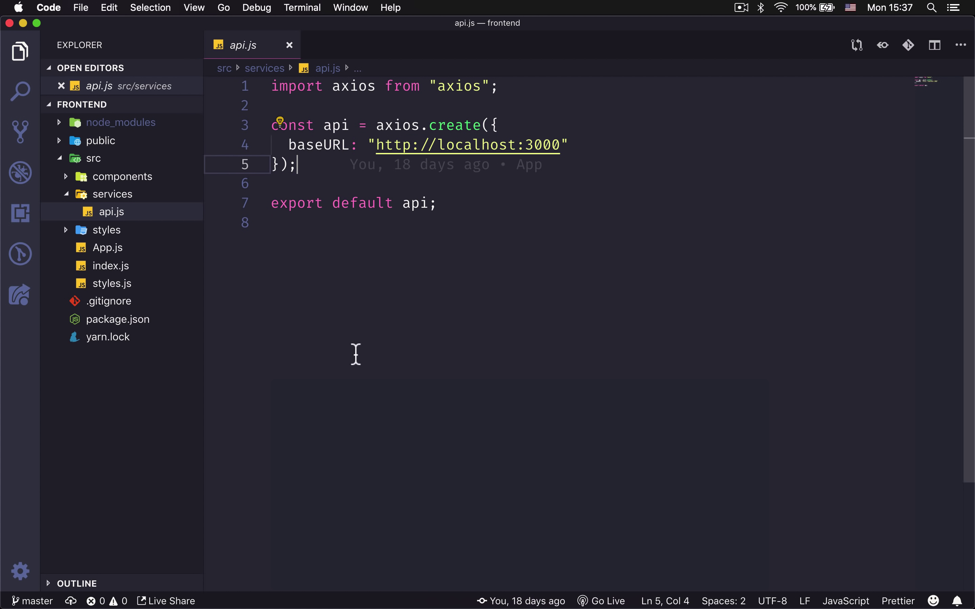
right_click(113, 381)
click(223, 391)
text(.env)
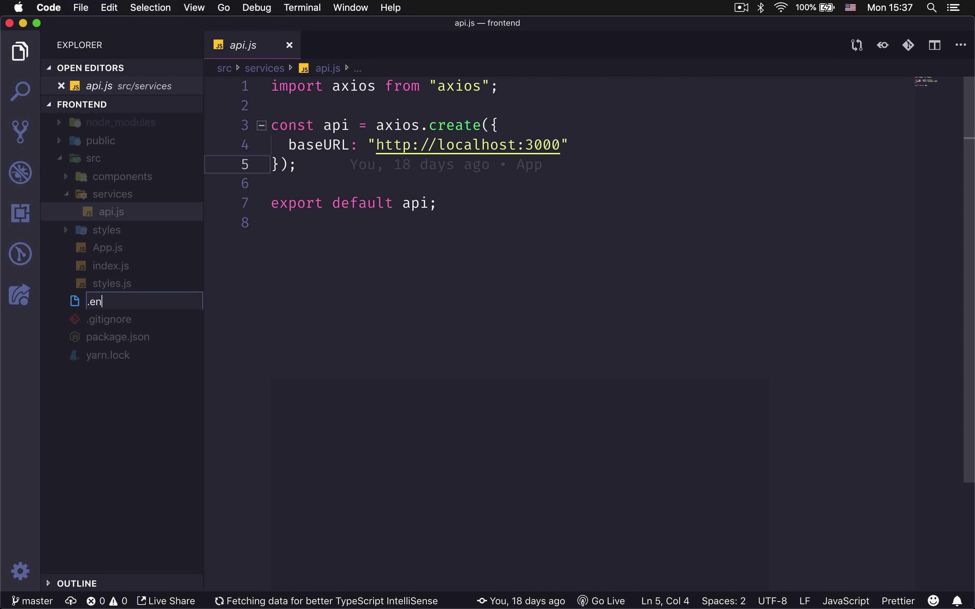
key(Return)
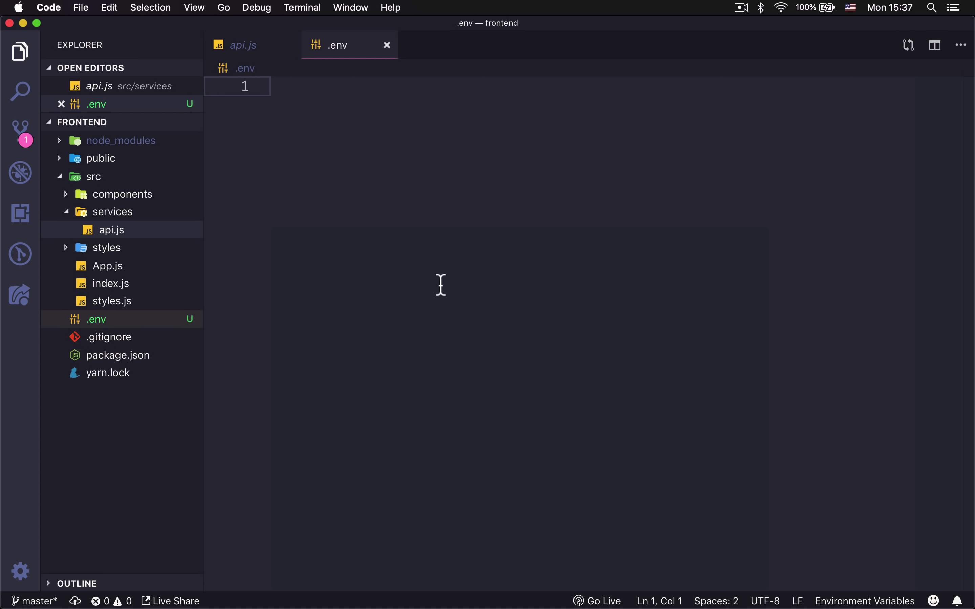
text(REACT_APP_)
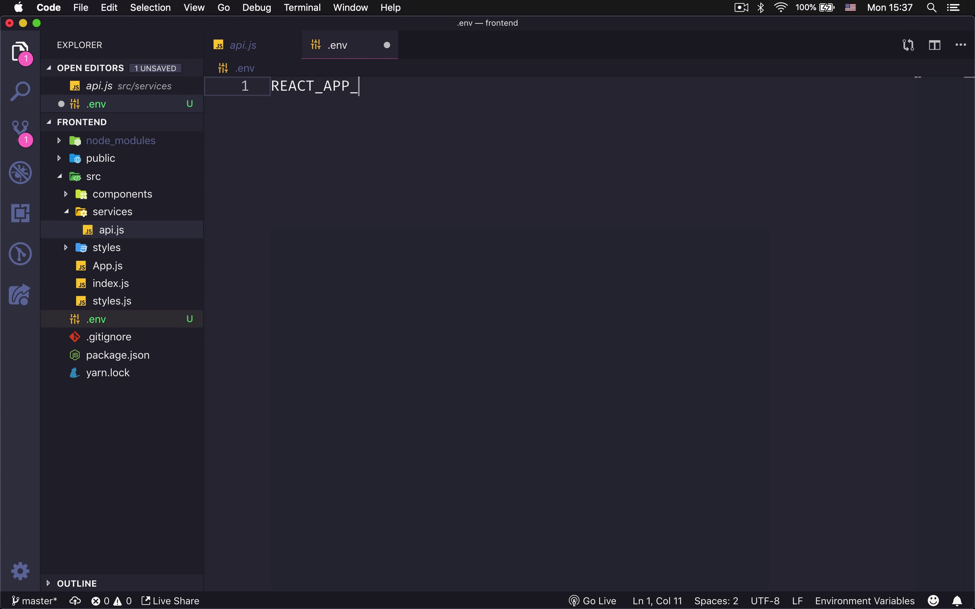
text(API_URL=)
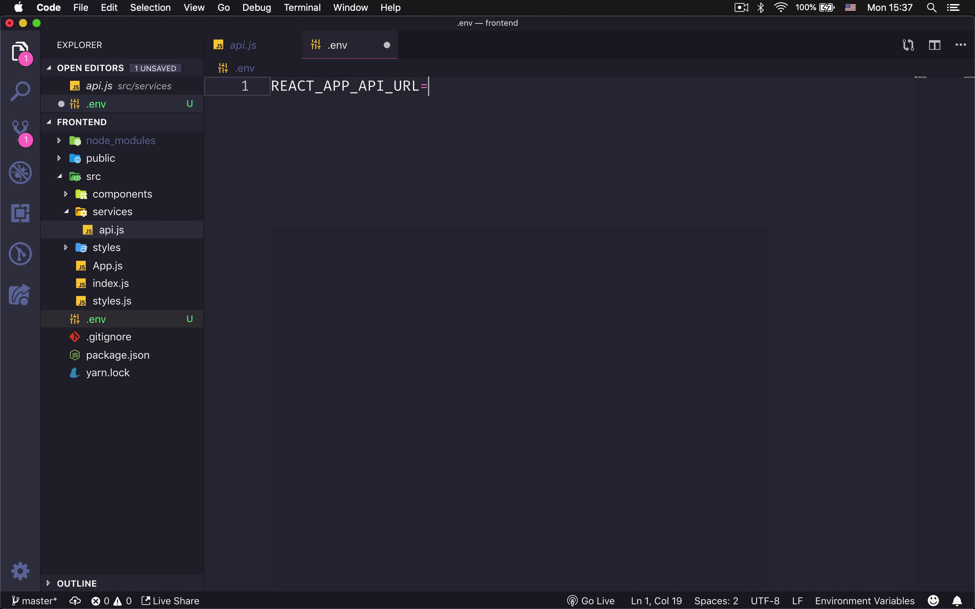
text(http://localhost:3000)
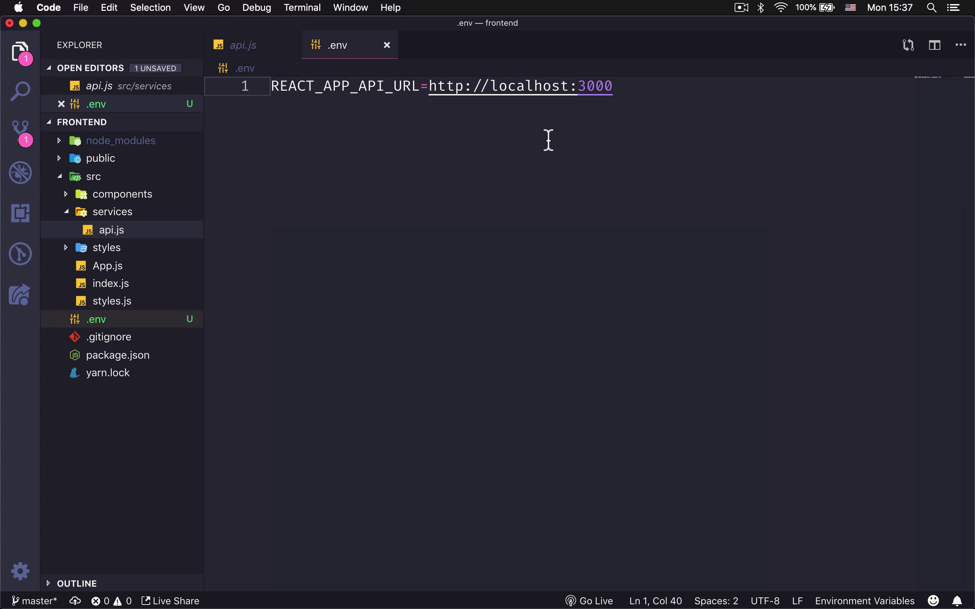
key(super+s)
Replace api.js's hard-coded localhost baseURL with process.env.REACT_APP_API_URL and save.
click(122, 233)
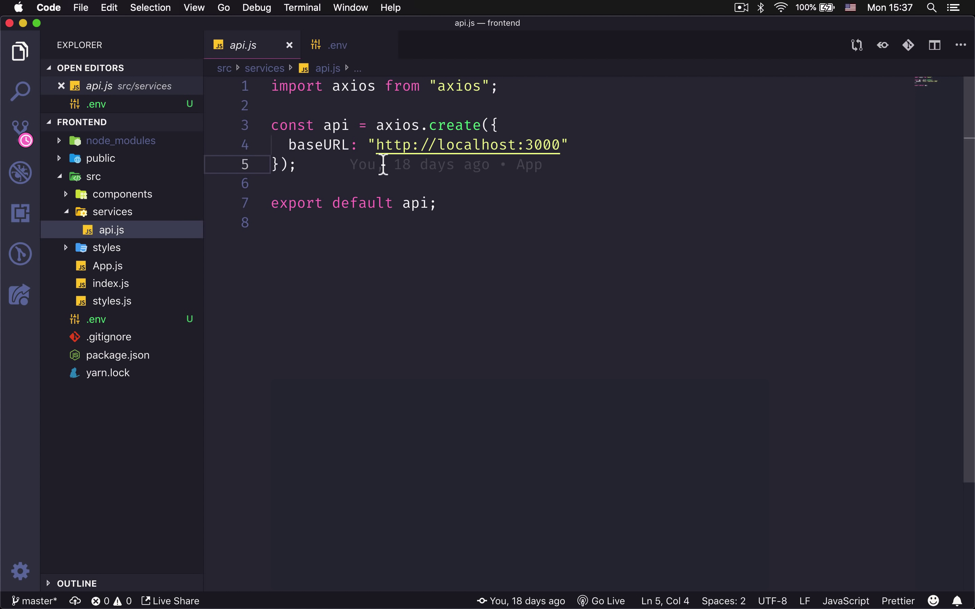
drag(377, 145, 562, 146)
key(BackSpace)
key(BackSpace)
text(proc)
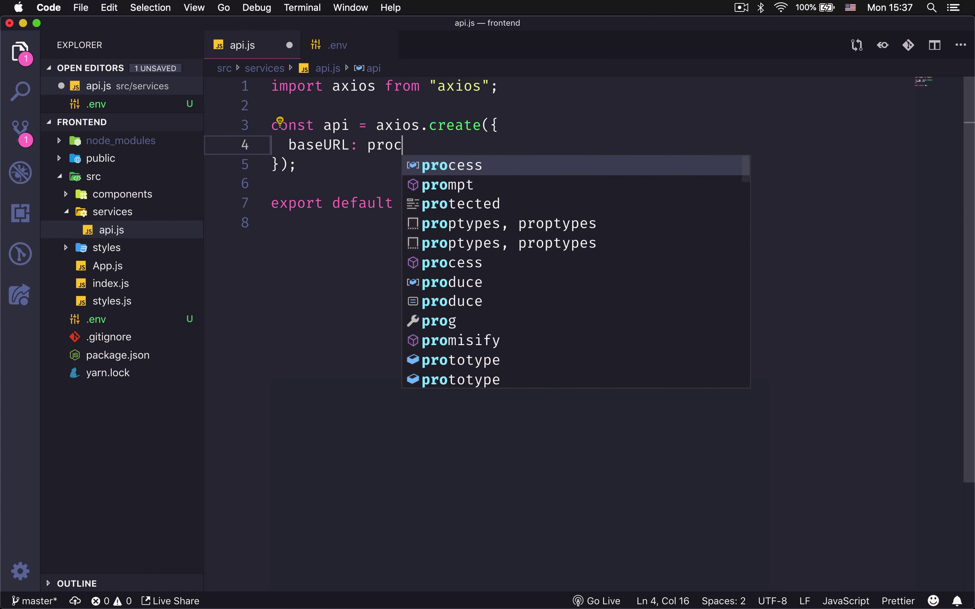
text(ess.env.REACT_)
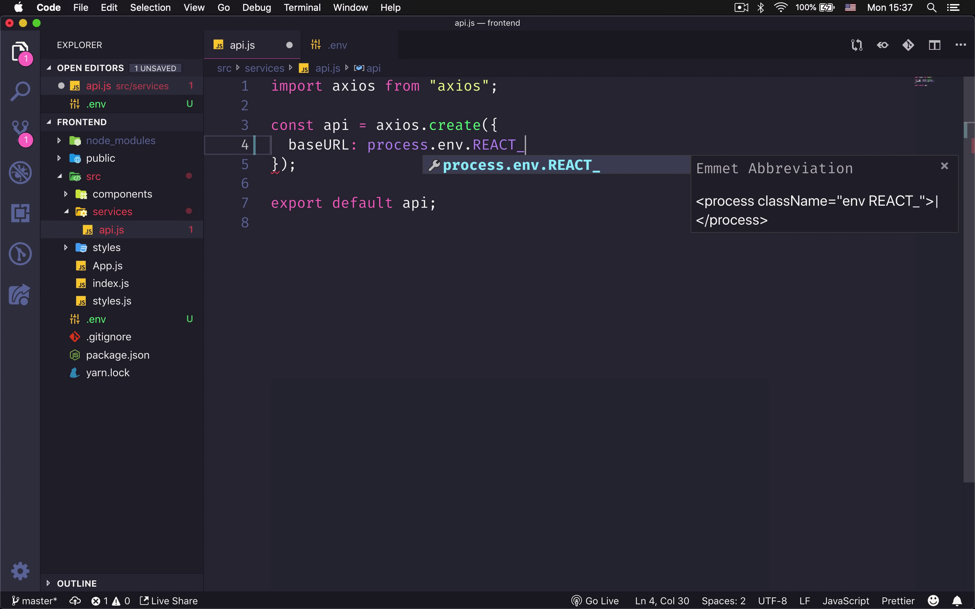
text(APP_API_URL)
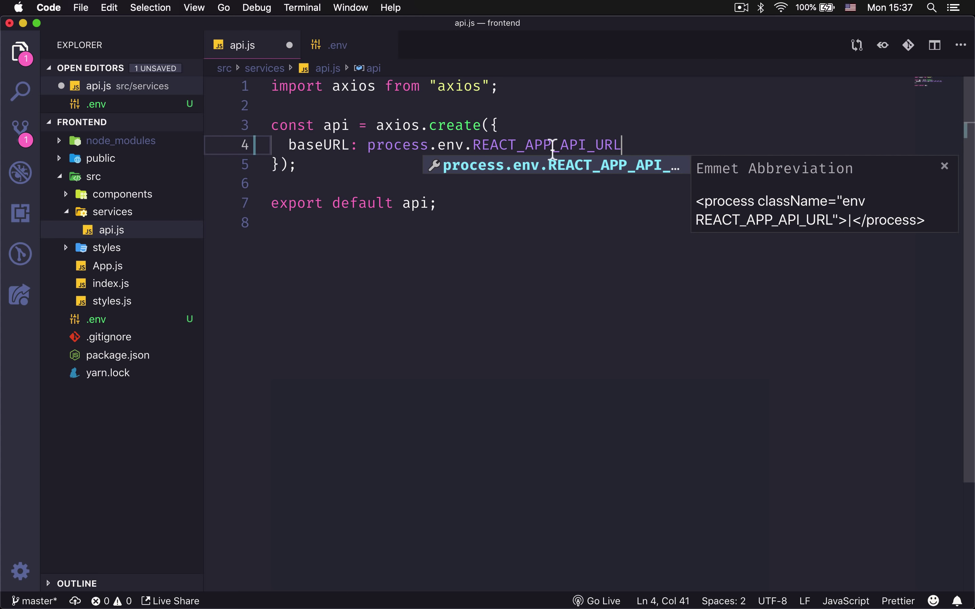
key(super+s)
click(545, 319)
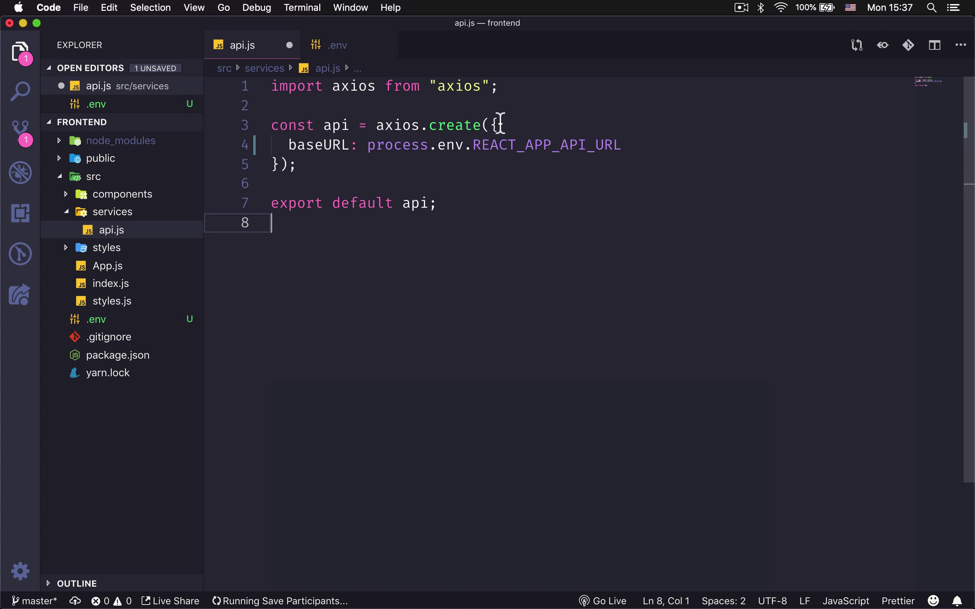
click(540, 147)
Reveal the frontend app's config vars and enter REACT_APP_API_URL as a new key.
mouse_move(435, 579)
click(328, 581)
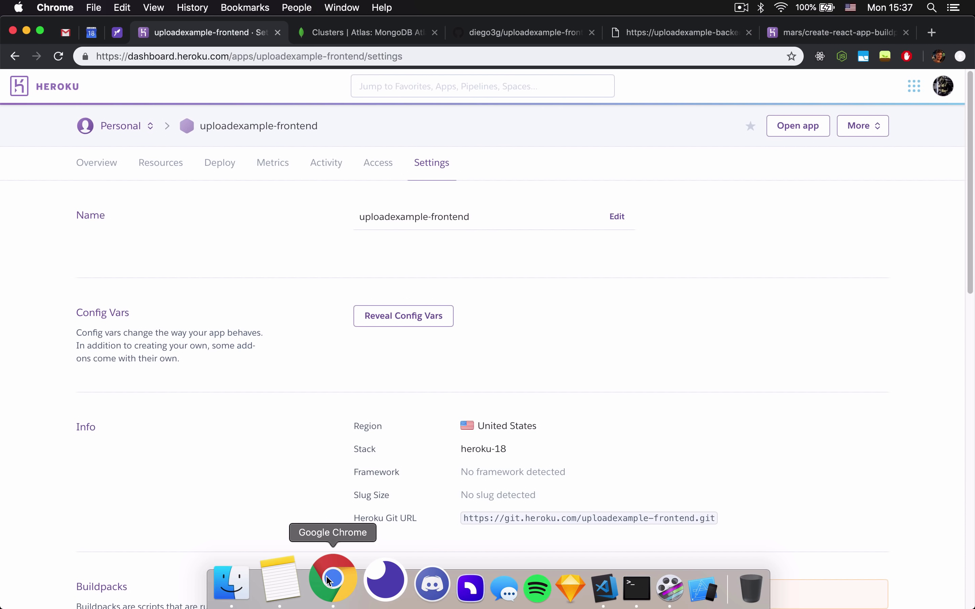
click(409, 316)
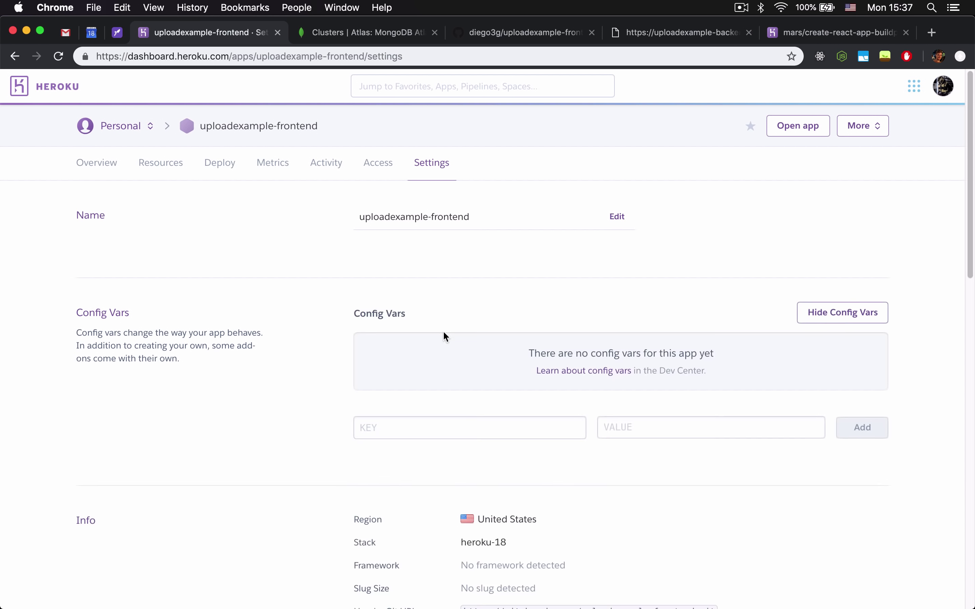
click(431, 422)
text(REACT_APP_API_URL)
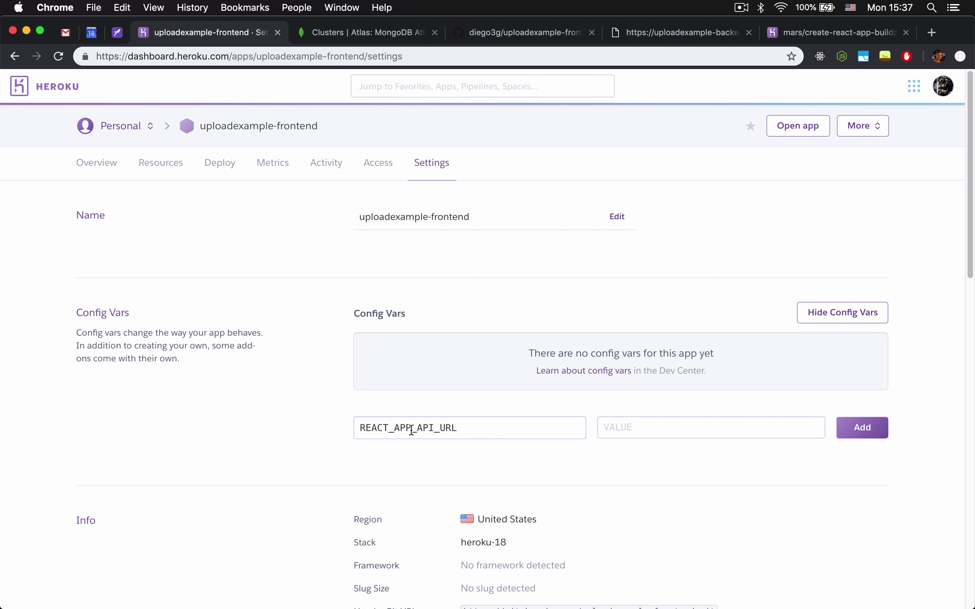
click(648, 436)
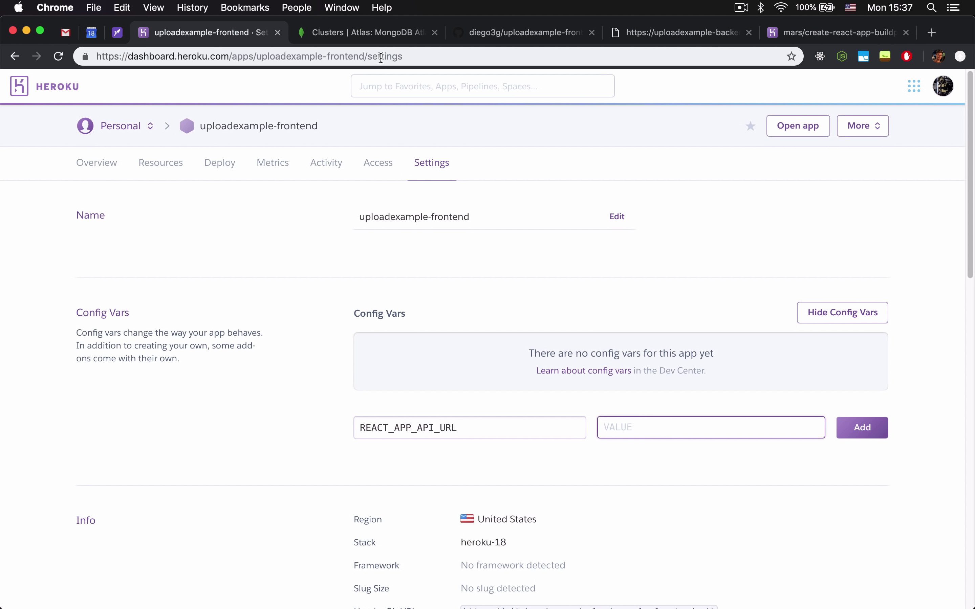
click(655, 38)
click(353, 56)
click(308, 57)
key(super+a)
key(super+c)
click(254, 33)
key(super+v)
key(BackSpace)
key(BackSpace)
key(BackSpace)
key(BackSpace)
key(BackSpace)
key(BackSpace)
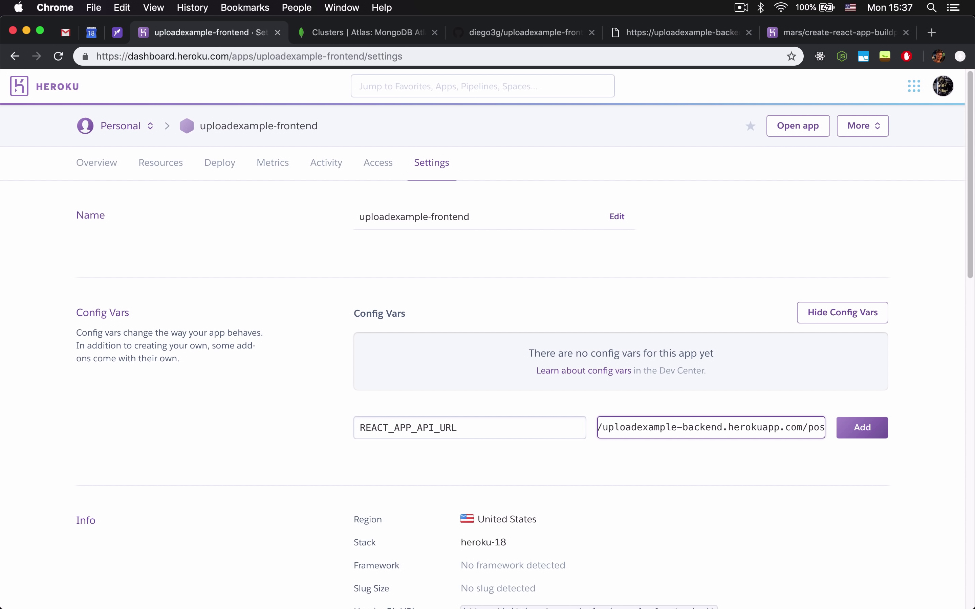
click(850, 428)
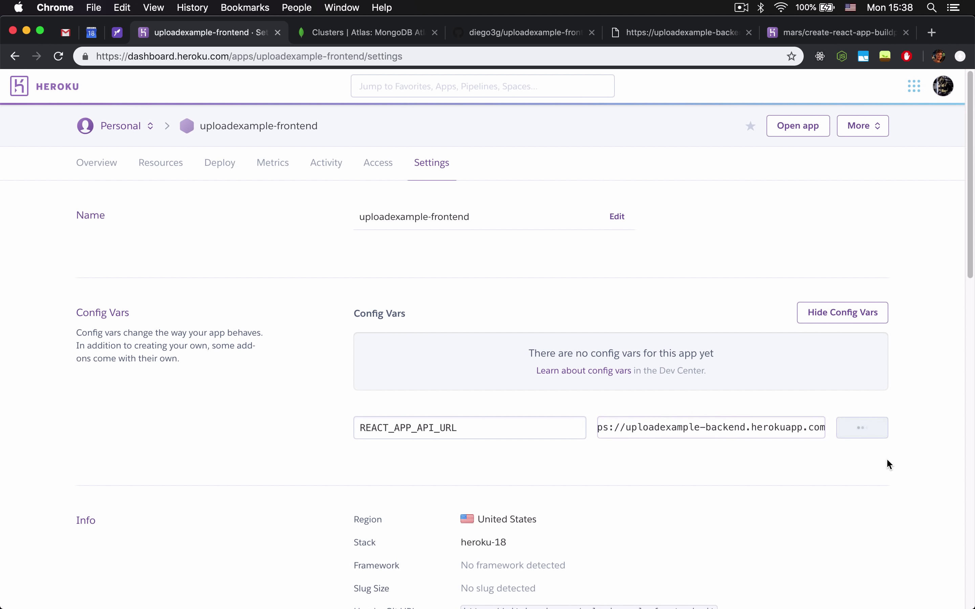
scroll(575, 294, down, 10)
scroll(577, 307, up, 10)
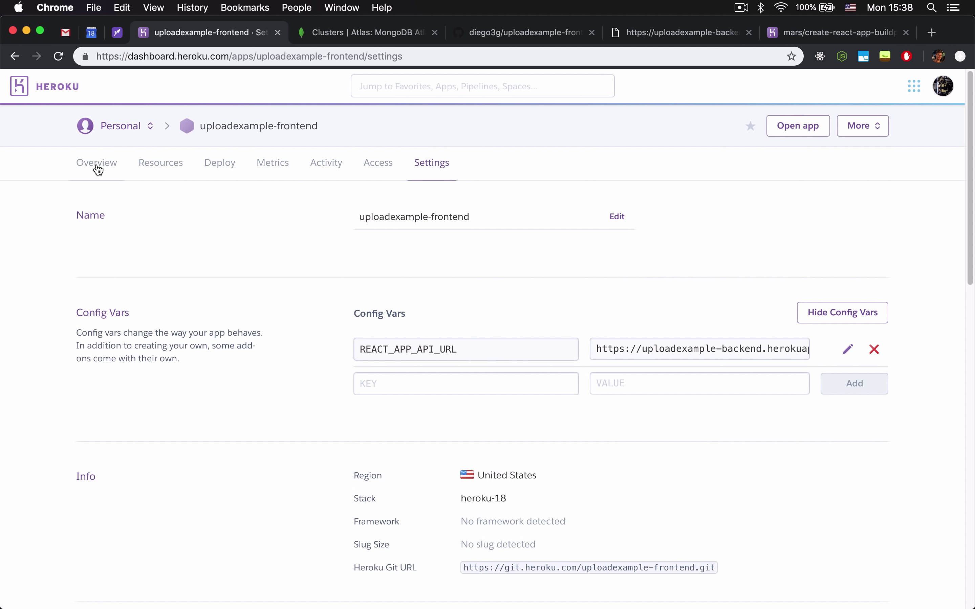
In the Deploy tab, search for and connect the uploadexample-frontend GitHub repository.
click(208, 168)
scroll(429, 238, down, 3)
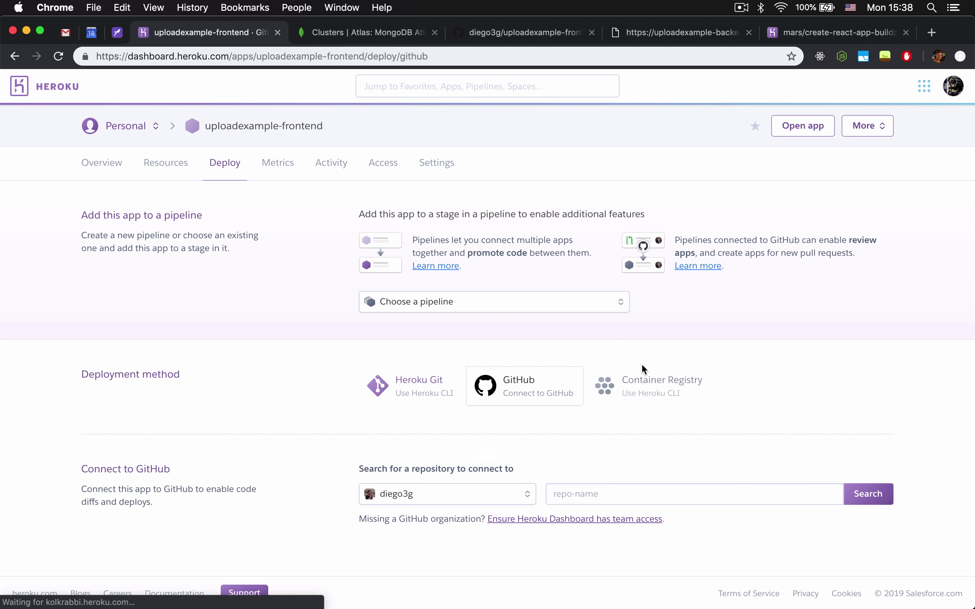
click(615, 487)
text(uploade)
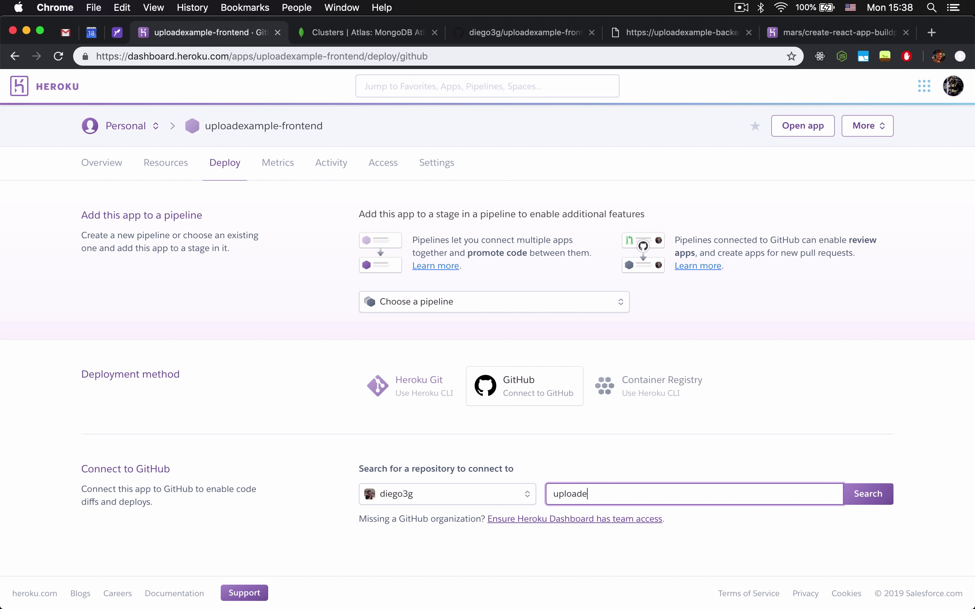
text(xample-frontend)
click(867, 501)
scroll(791, 473, down, 1)
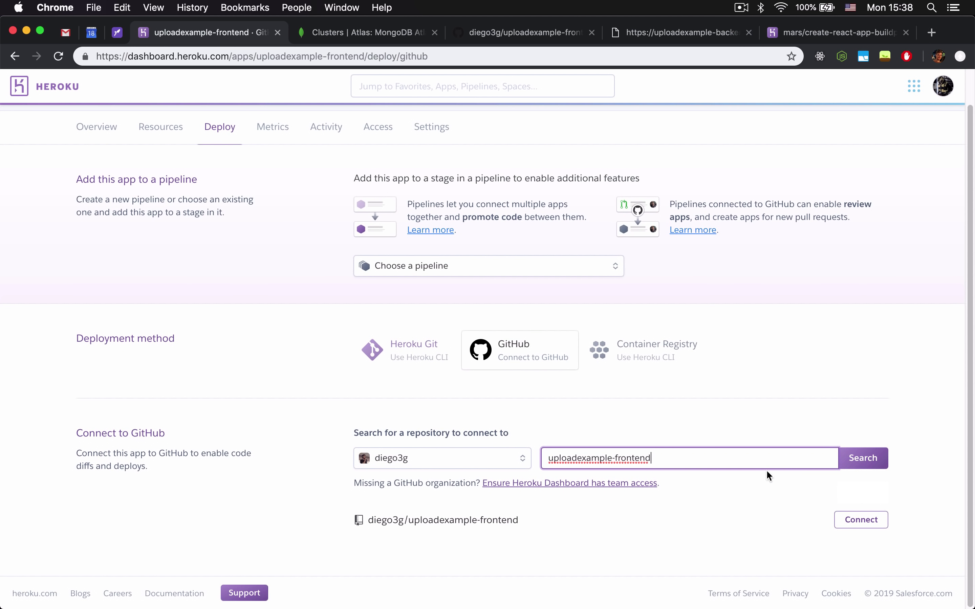
click(853, 523)
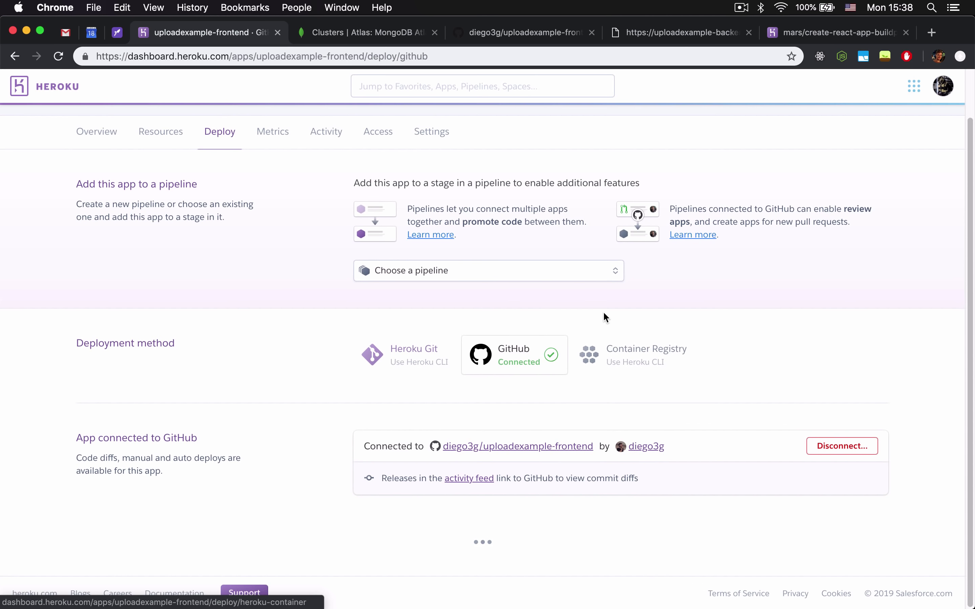
scroll(747, 343, down, 7)
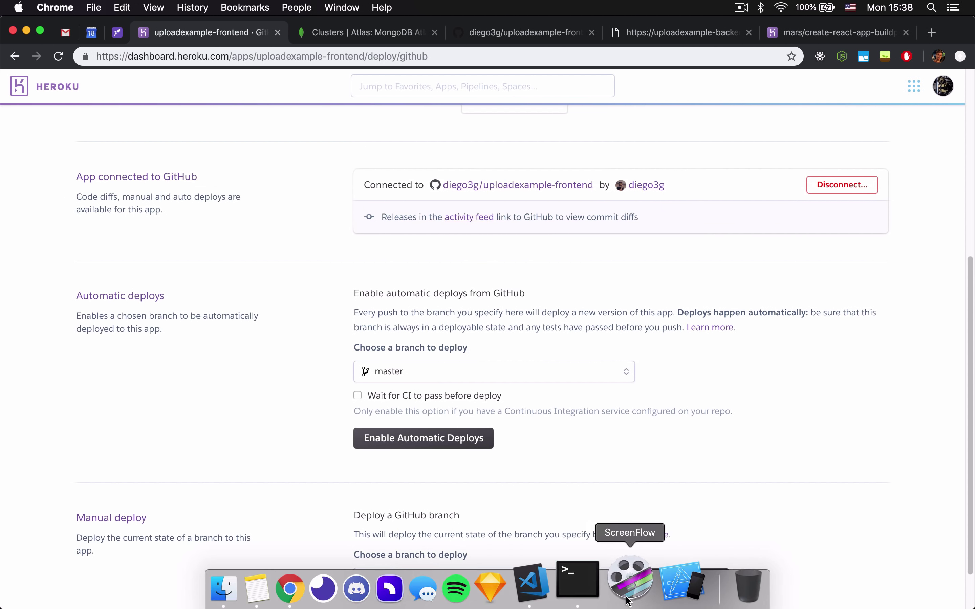
In the terminal, check git status and stage all pending changes.
click(580, 580)
text(t)
key(Return)
text(git add .)
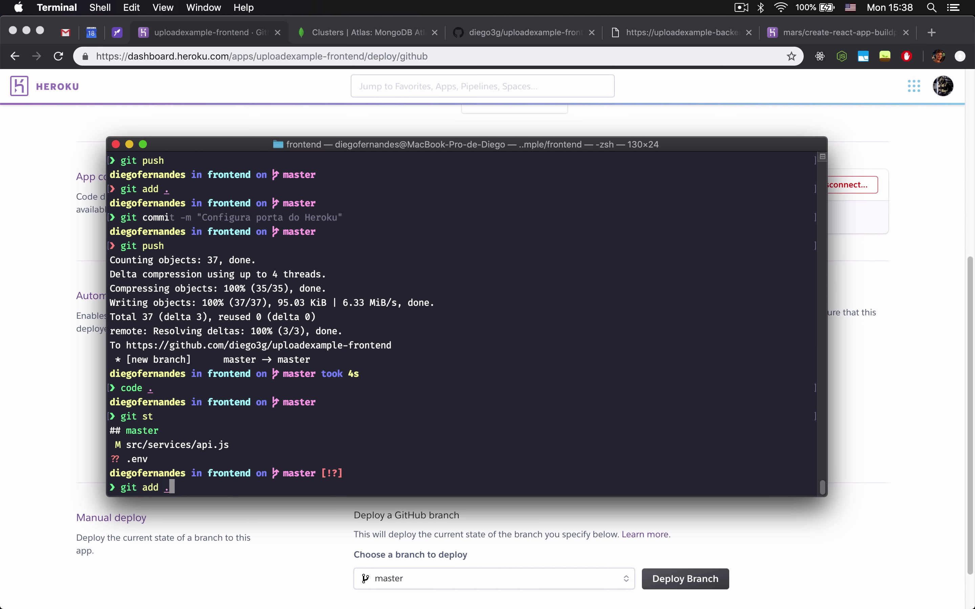
key(Return)
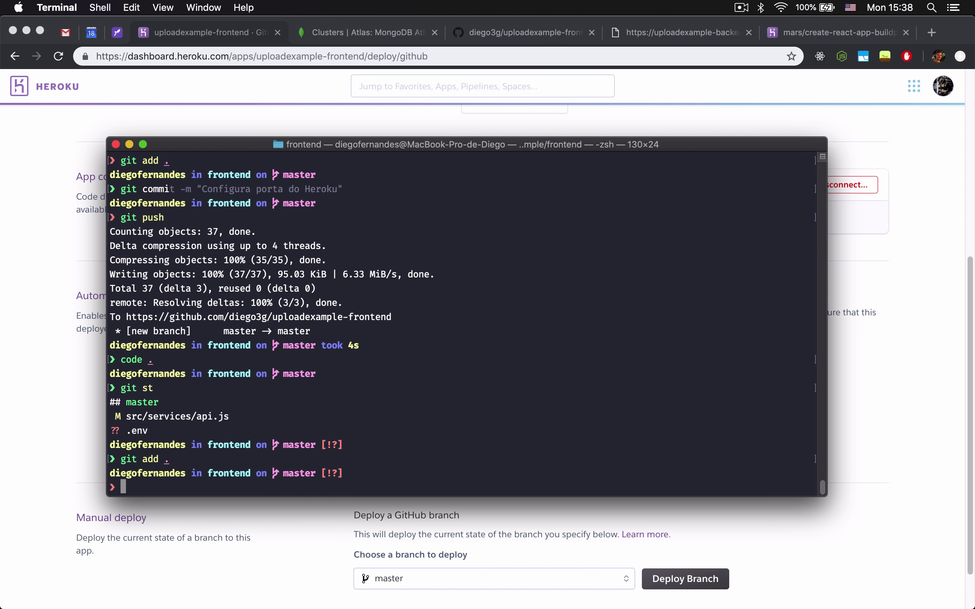
Add .env on a new line after .DS_Store in .gitignore and save it.
click(564, 581)
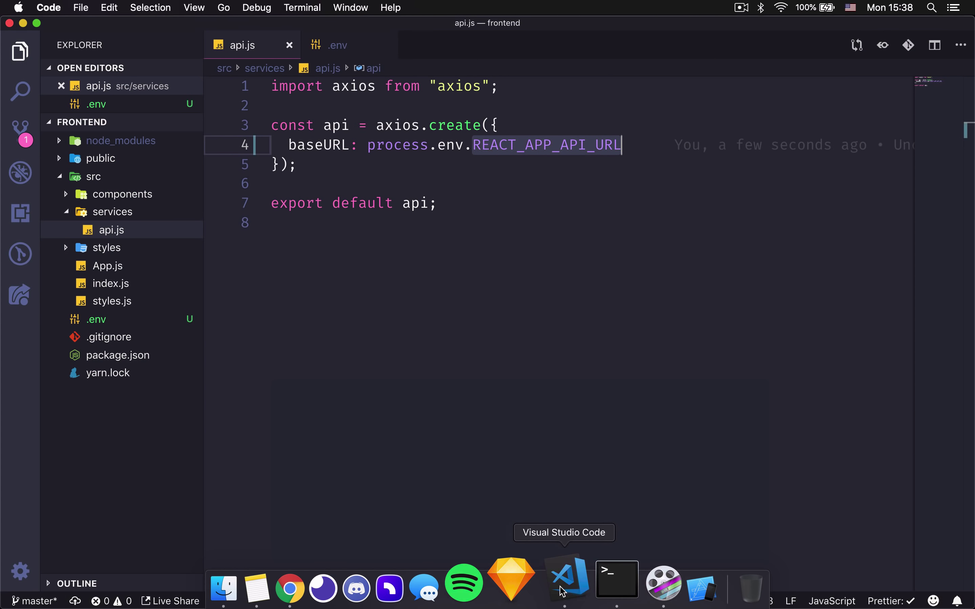
click(114, 339)
click(366, 209)
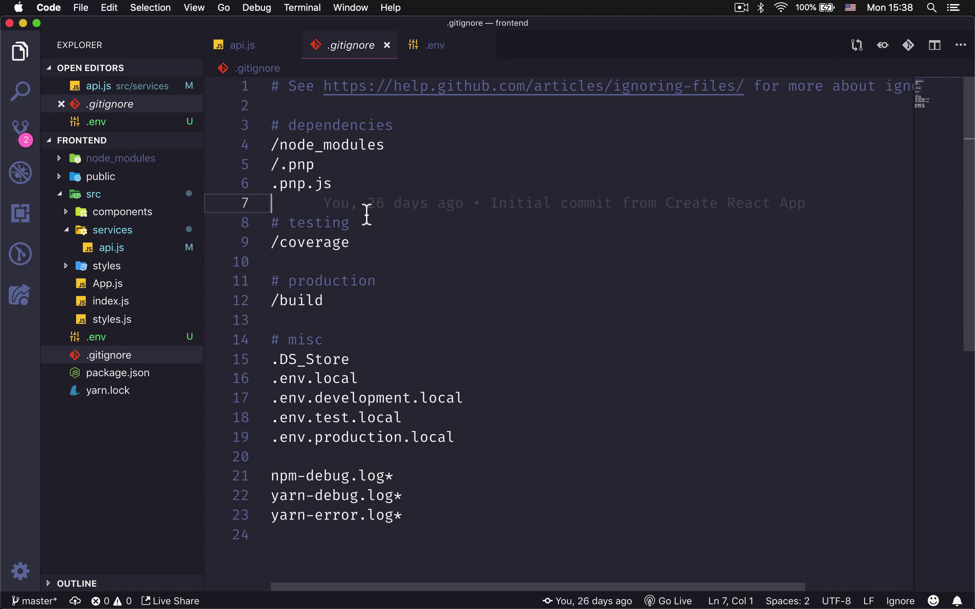
click(350, 301)
click(357, 363)
key(Return)
text(.env)
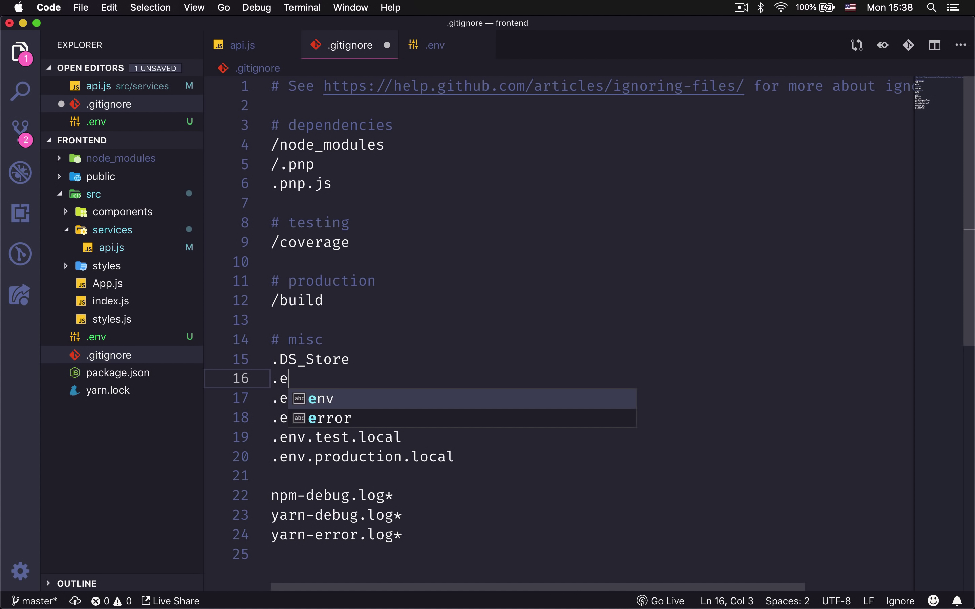
click(457, 326)
key(super+s)
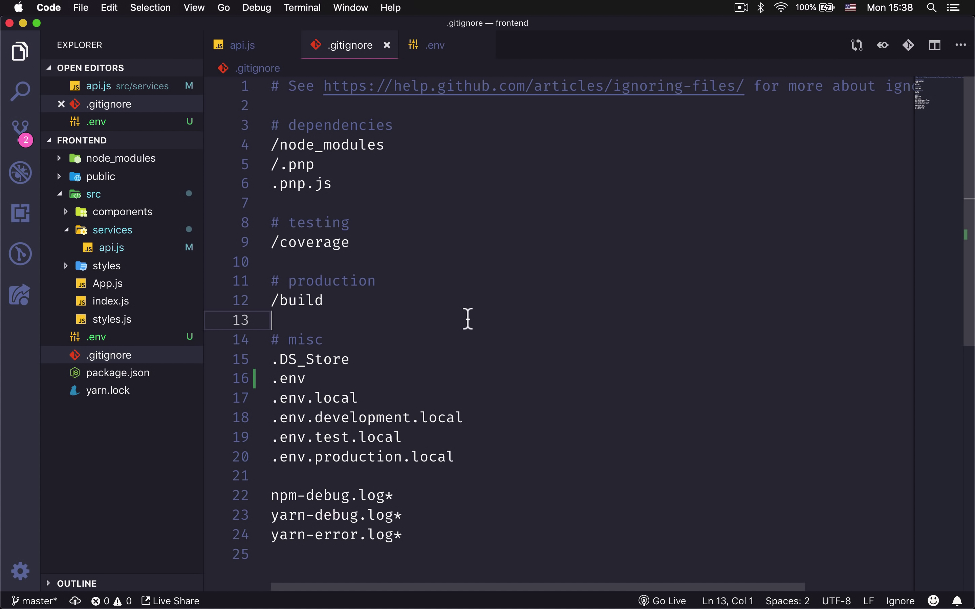
Stage, commit as "Adiciona variável ambiente pra URL da API" and push to GitHub.
click(596, 583)
text(git st)
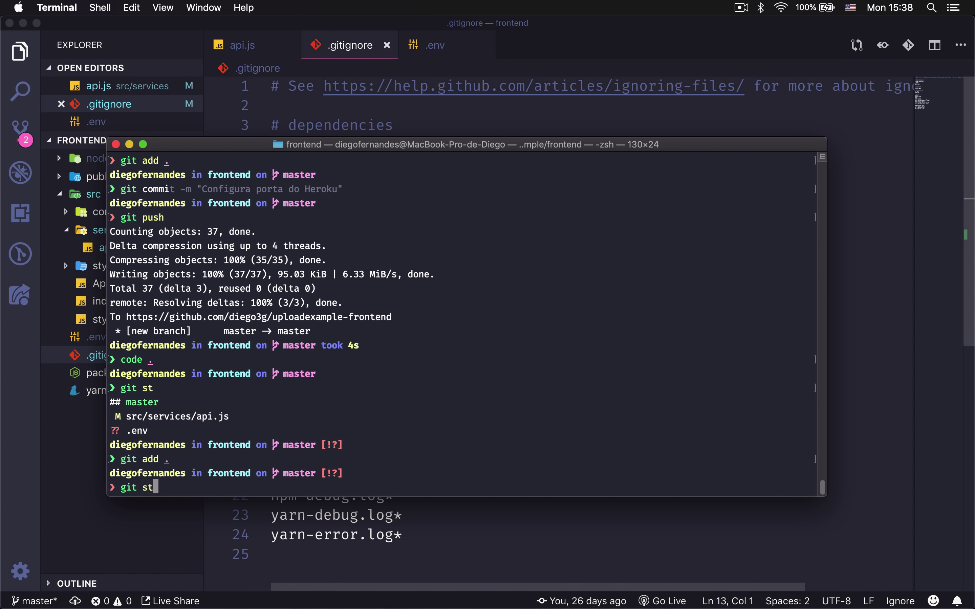
key(Return)
text(git add .)
key(Return)
text(git commit -m ::)
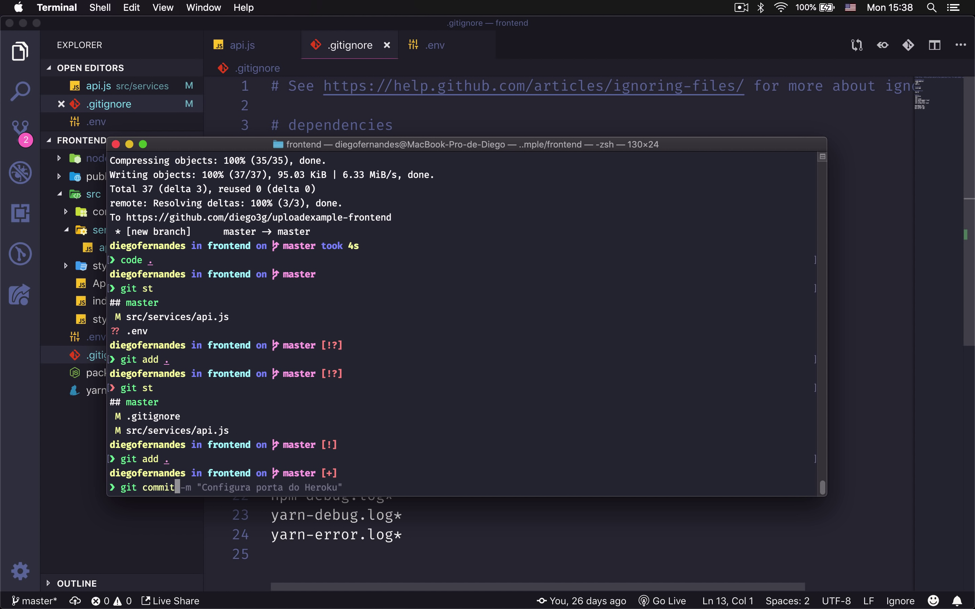
key(BackSpace)
key(BackSpace)
text(")
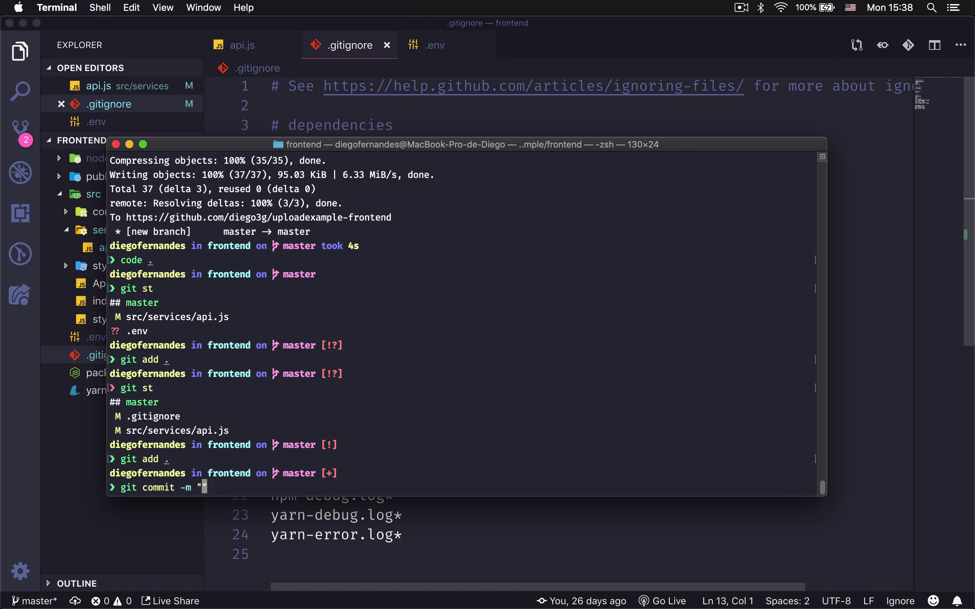
text(Adiciona variável )
text(ambiente pra URL da)
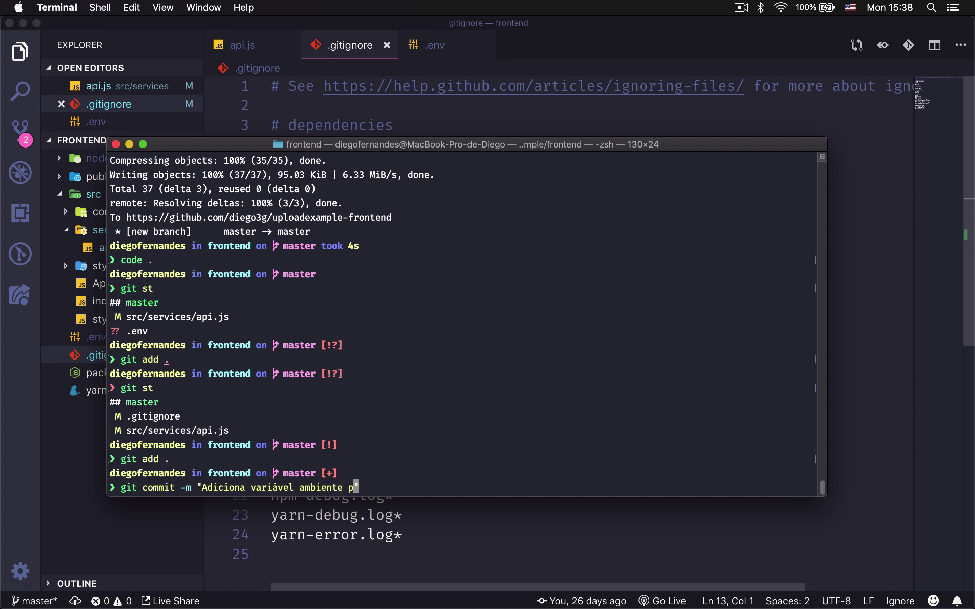
text( API)
key(Return)
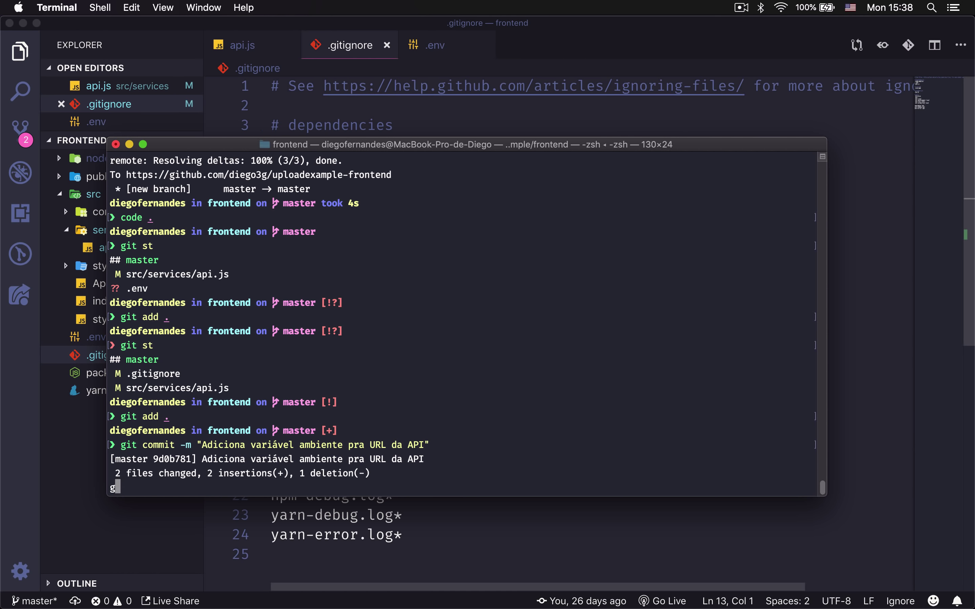
text(git push)
key(Return)
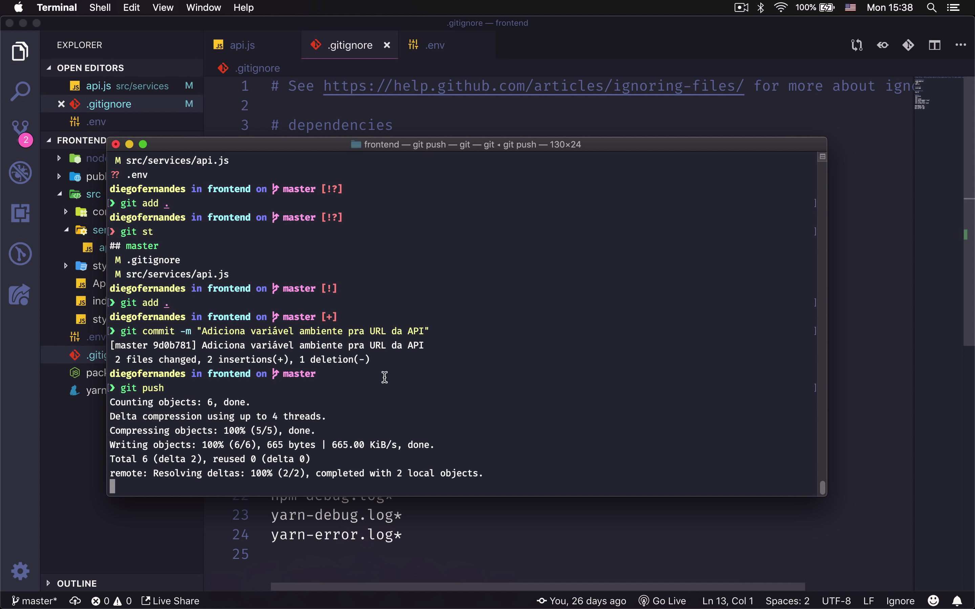
click(346, 601)
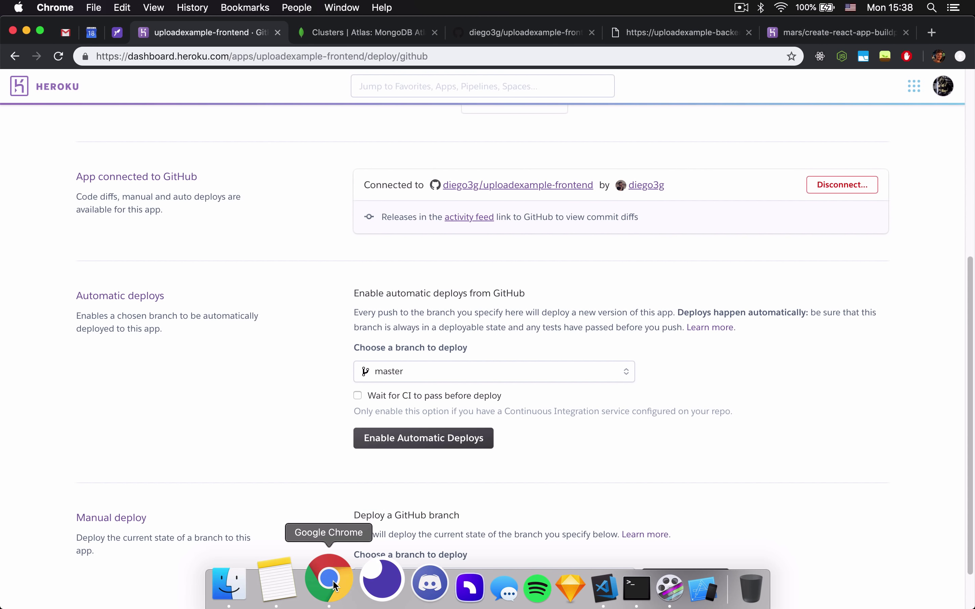
Enable automatic deploys from the master branch in the app's Deploy settings.
scroll(306, 318, up, 10)
click(96, 182)
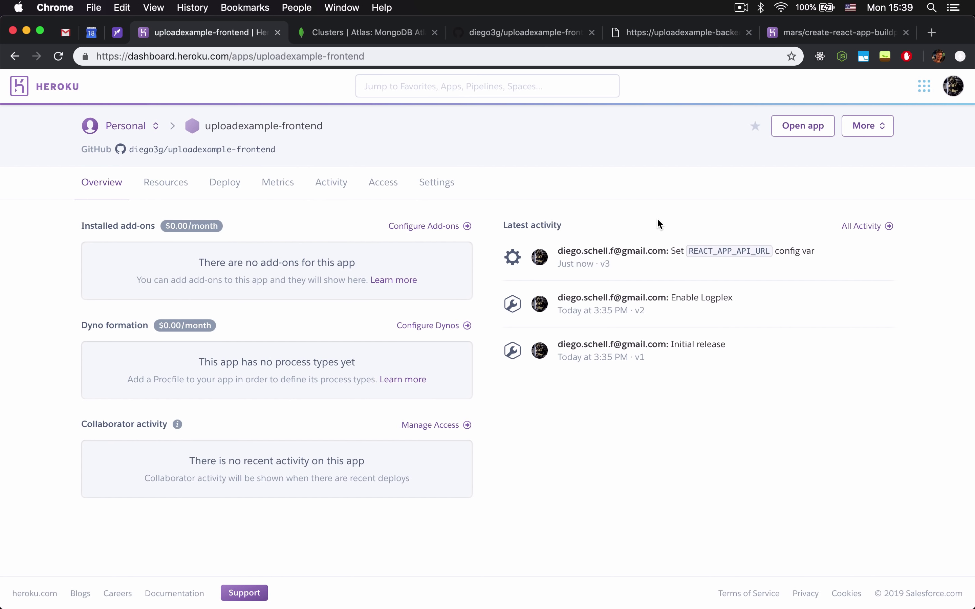
click(220, 188)
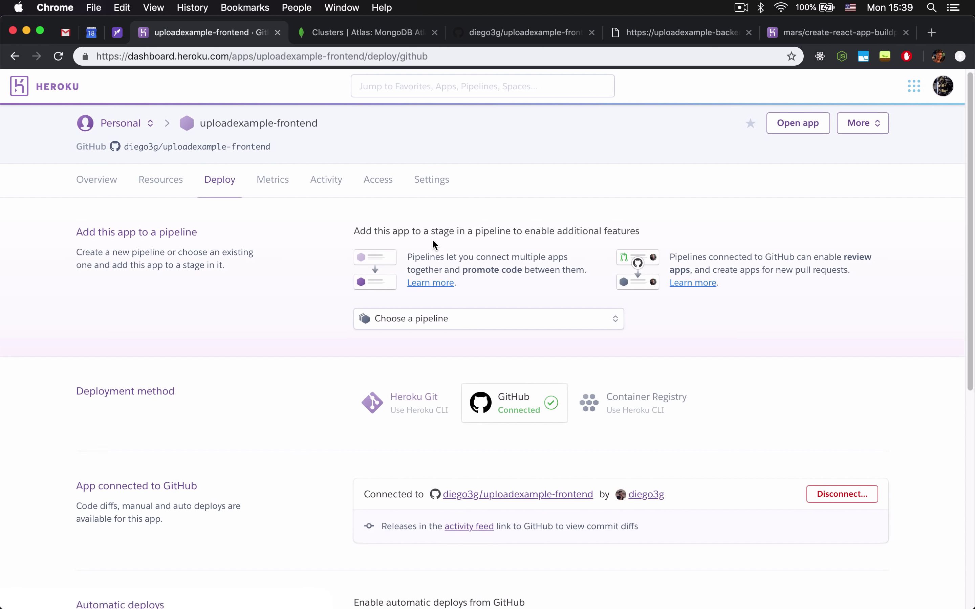
scroll(434, 238, down, 8)
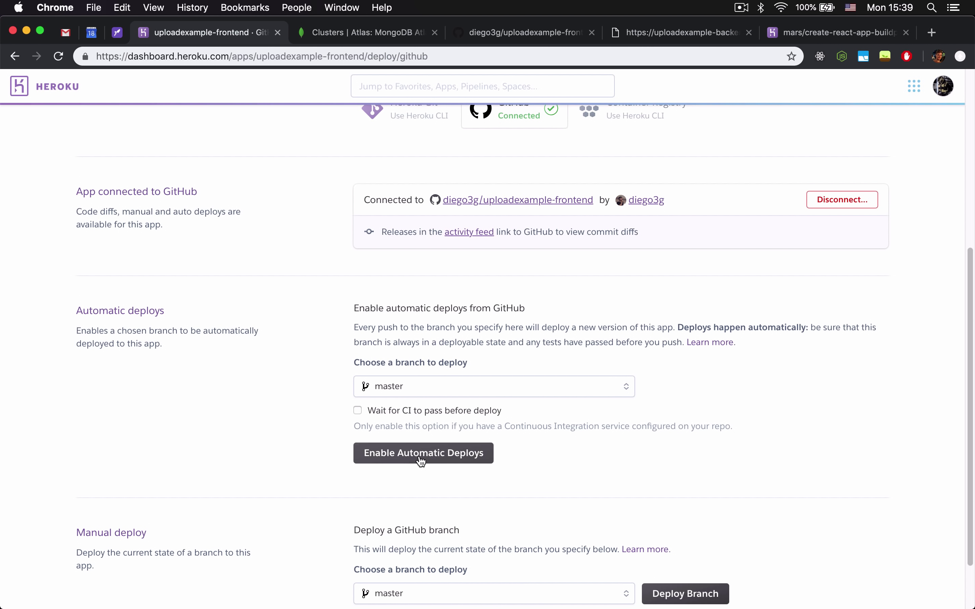
click(421, 457)
Manually deploy master and open the failed build's full log.
scroll(452, 424, down, 3)
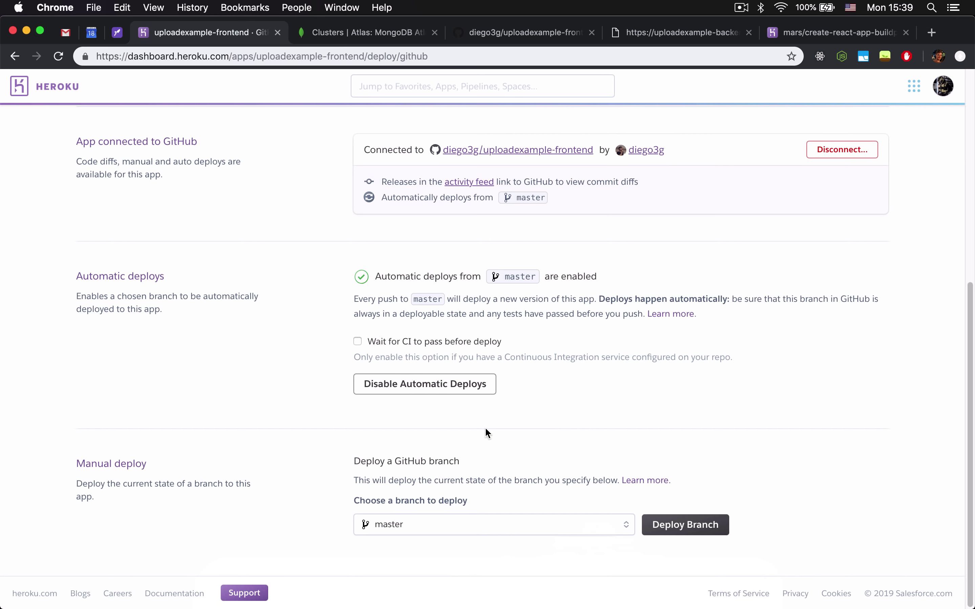
click(676, 533)
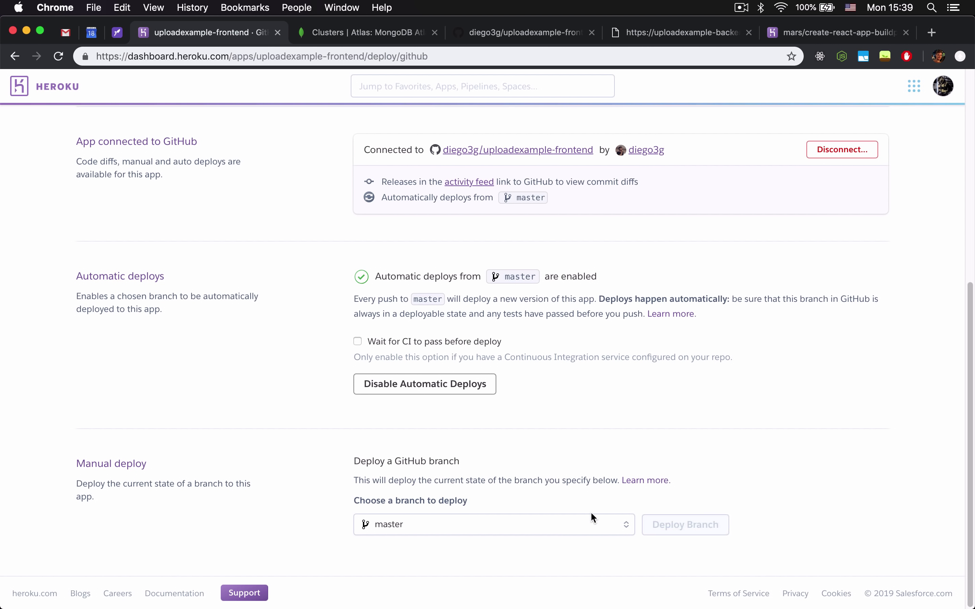
scroll(555, 491, down, 5)
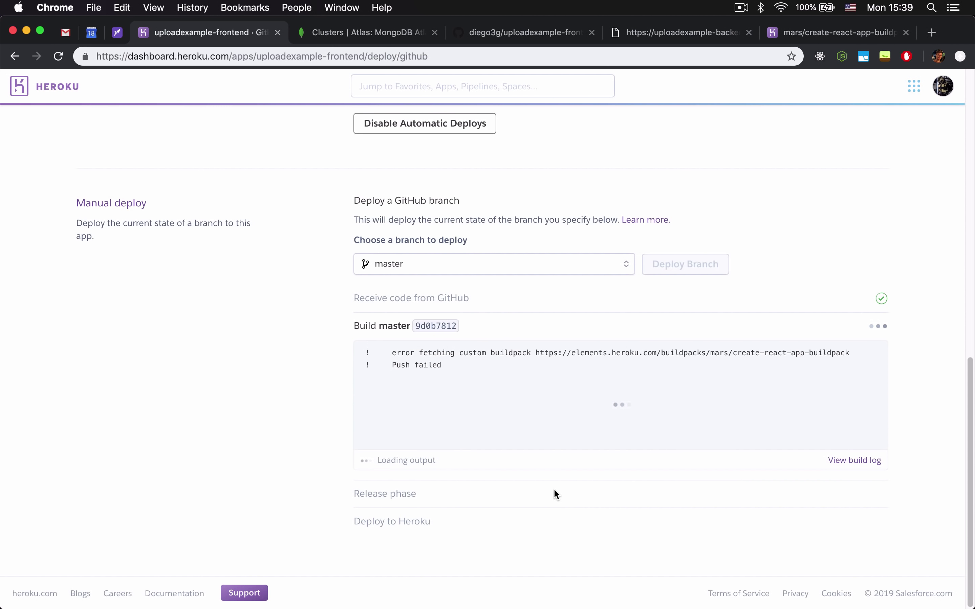
click(853, 474)
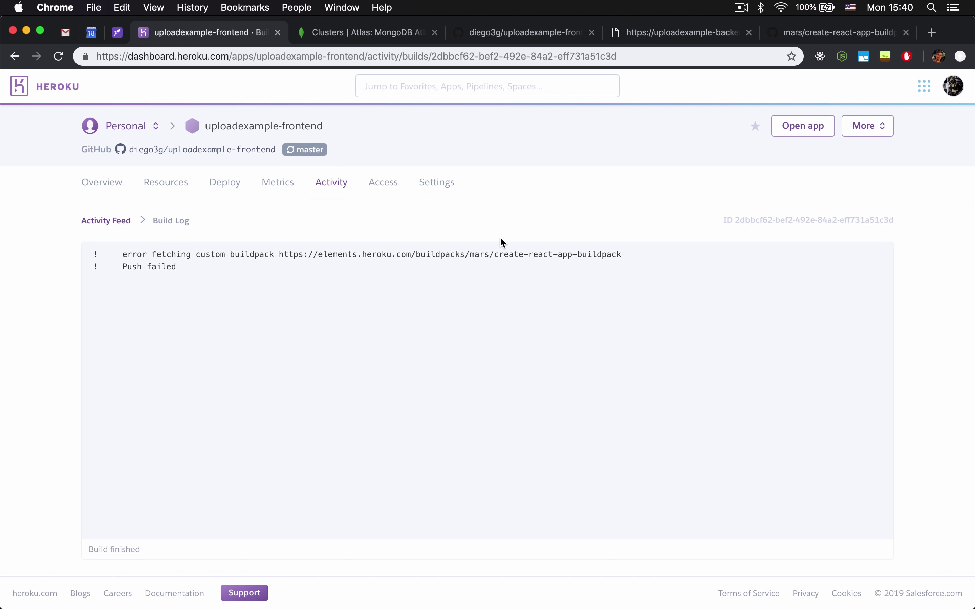
Remove the old Elements buildpack from the app's Settings.
click(437, 190)
scroll(591, 253, down, 10)
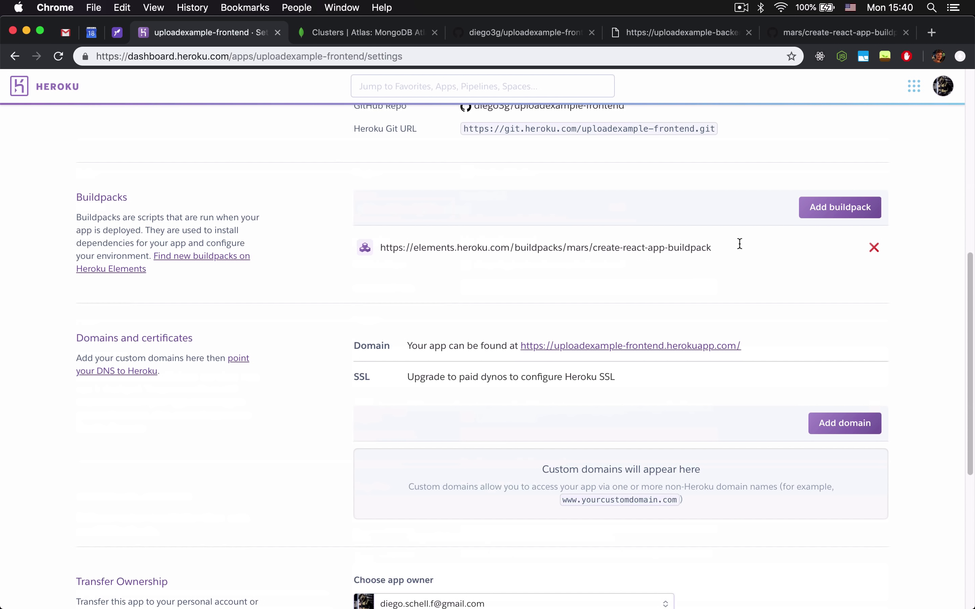
click(879, 247)
click(632, 207)
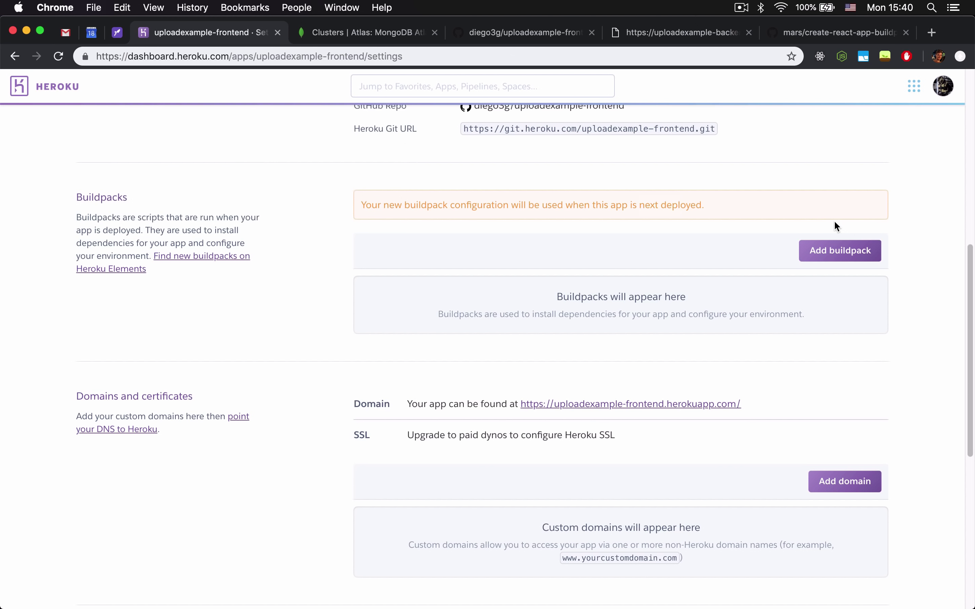
Add mars/create-react-app as the new buildpack and save the change.
click(840, 250)
text(mars/create-react-app)
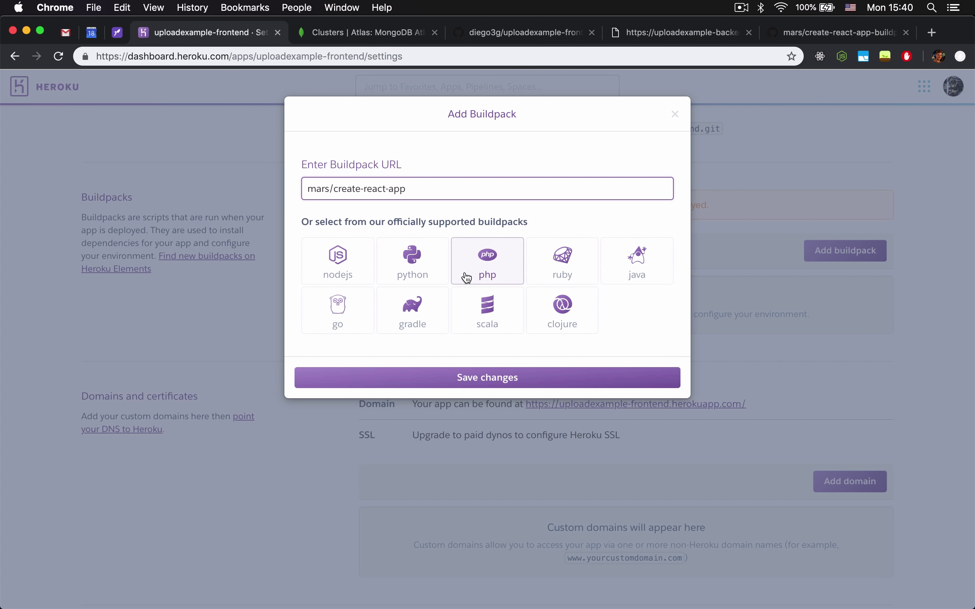
key(super+a)
key(Right)
key(super+a)
key(Right)
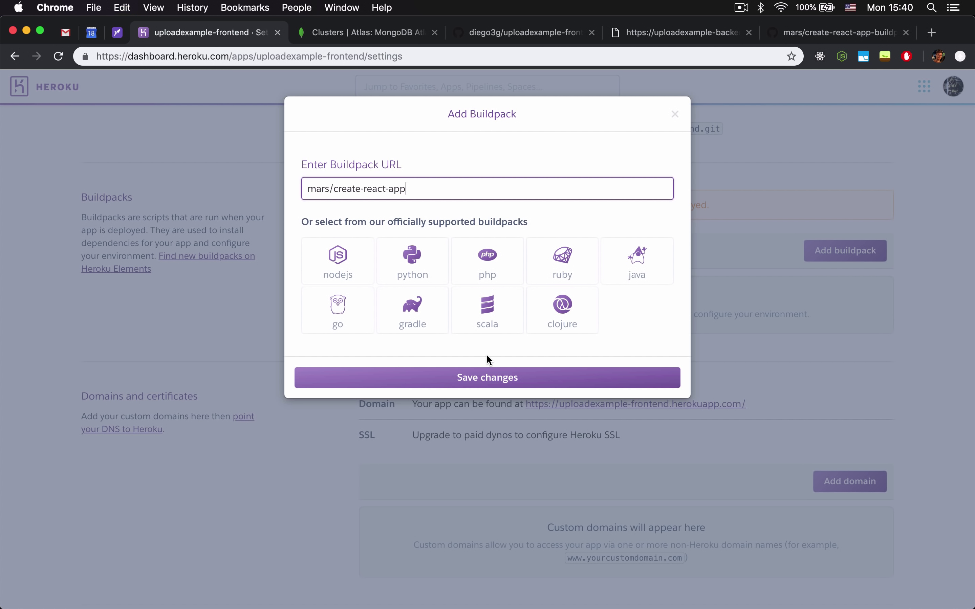
key(super+a)
key(super+c)
key(BackSpace)
key(super+v)
click(499, 377)
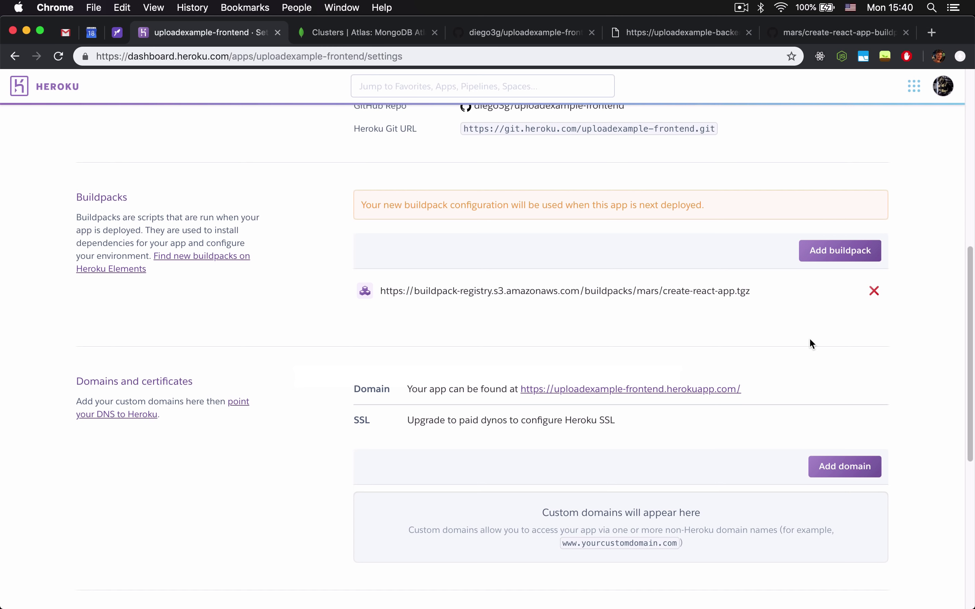
scroll(799, 330, down, 10)
scroll(798, 331, up, 15)
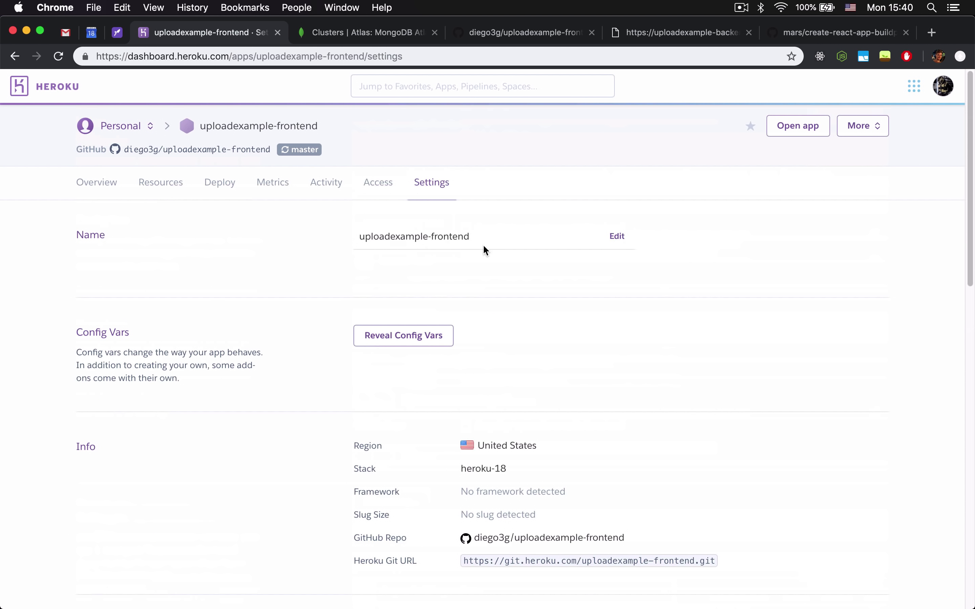
Redeploy the master branch and follow the build log until v4 is released.
click(214, 183)
scroll(561, 322, down, 10)
click(705, 525)
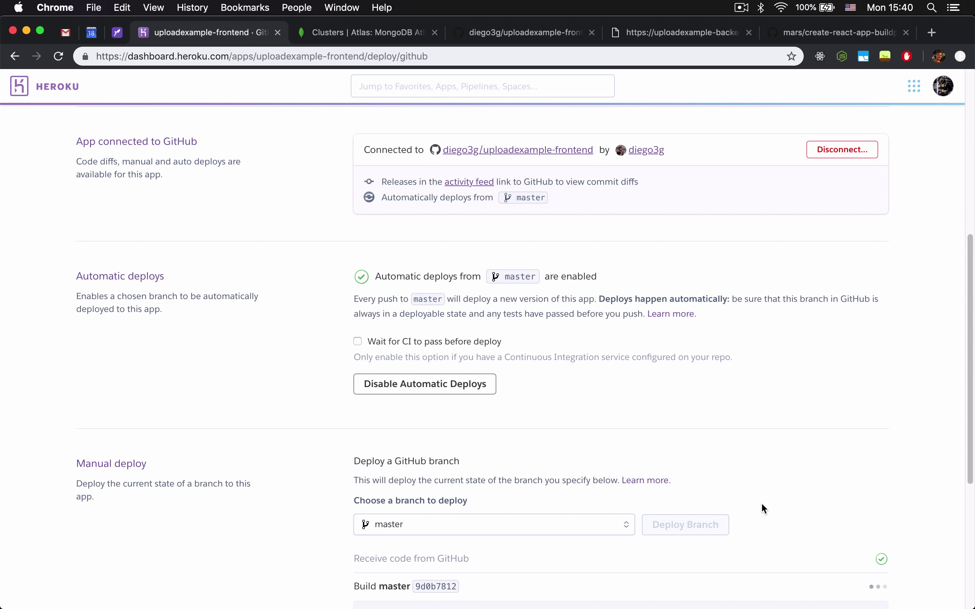
scroll(752, 480, down, 5)
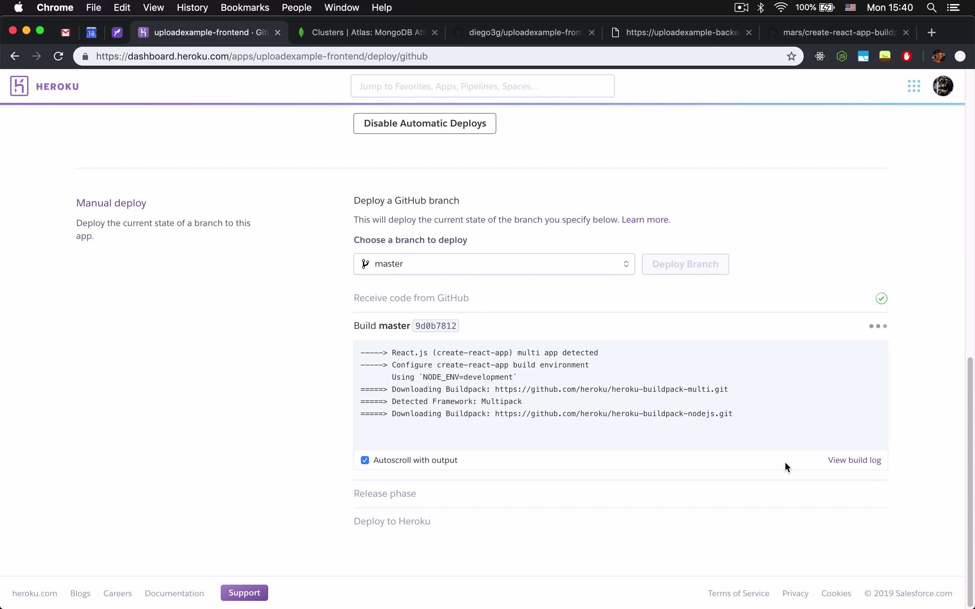
click(855, 461)
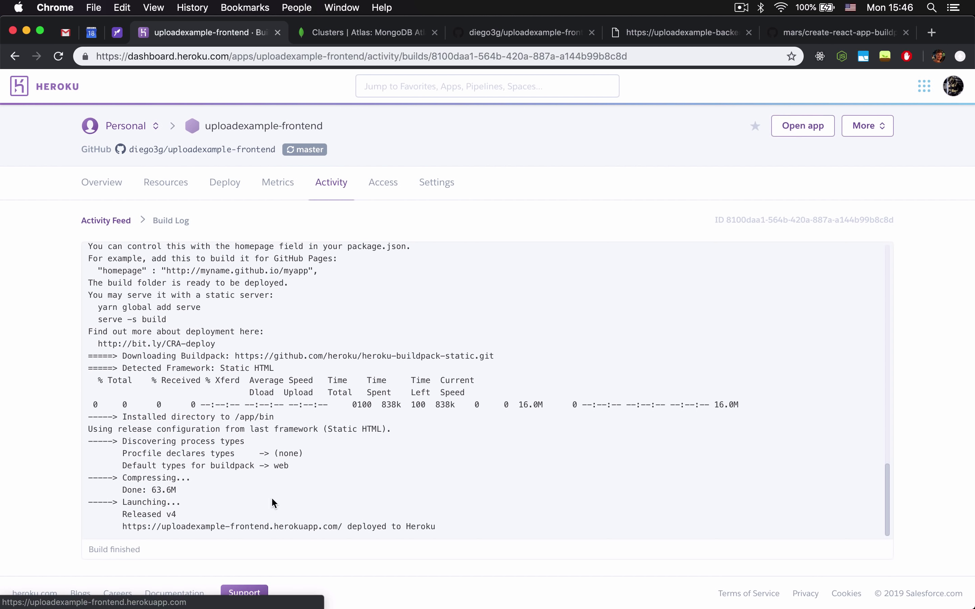
On the live app, upload Github.png and check it through its stored link.
click(802, 125)
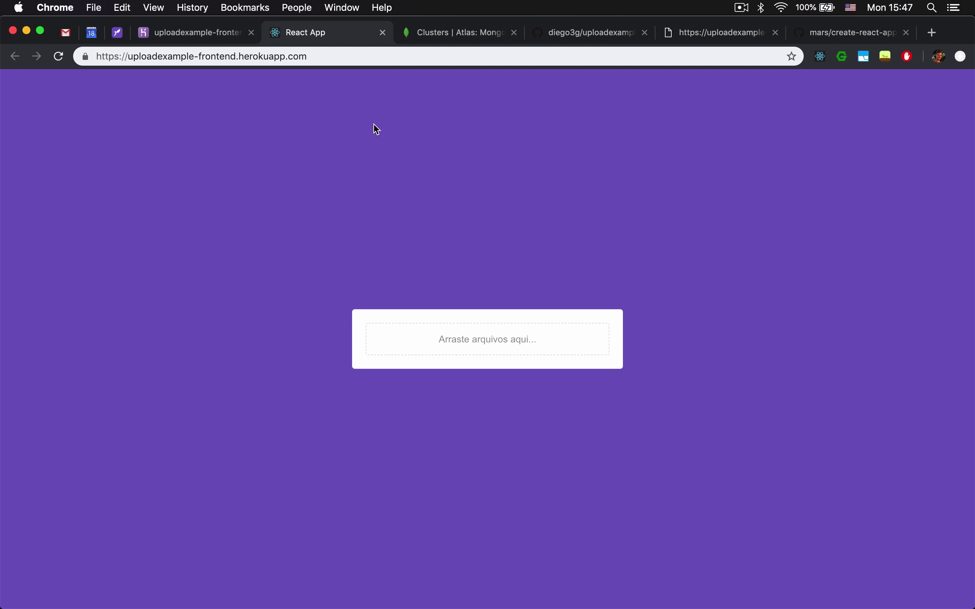
click(515, 340)
click(403, 240)
click(725, 329)
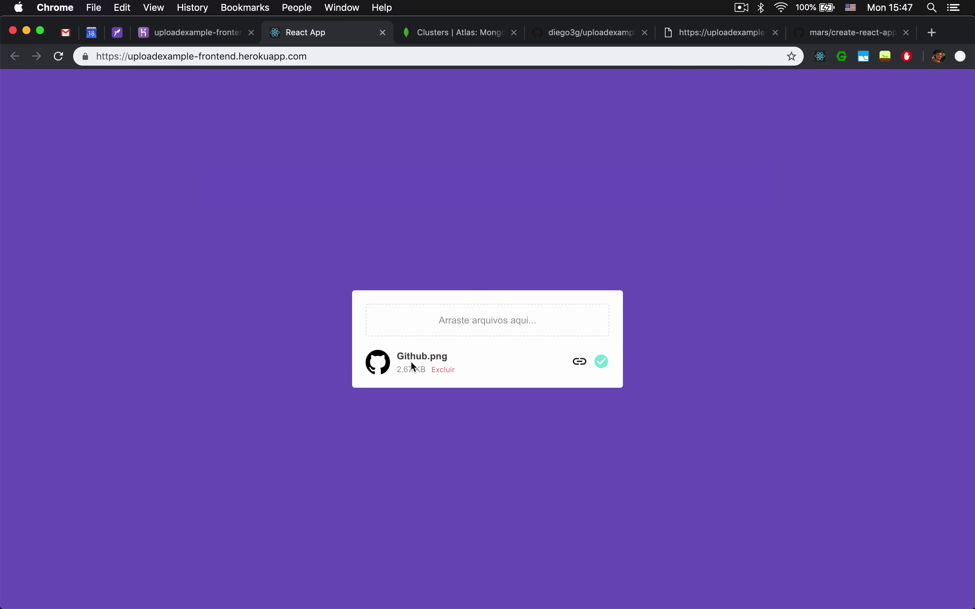
click(579, 362)
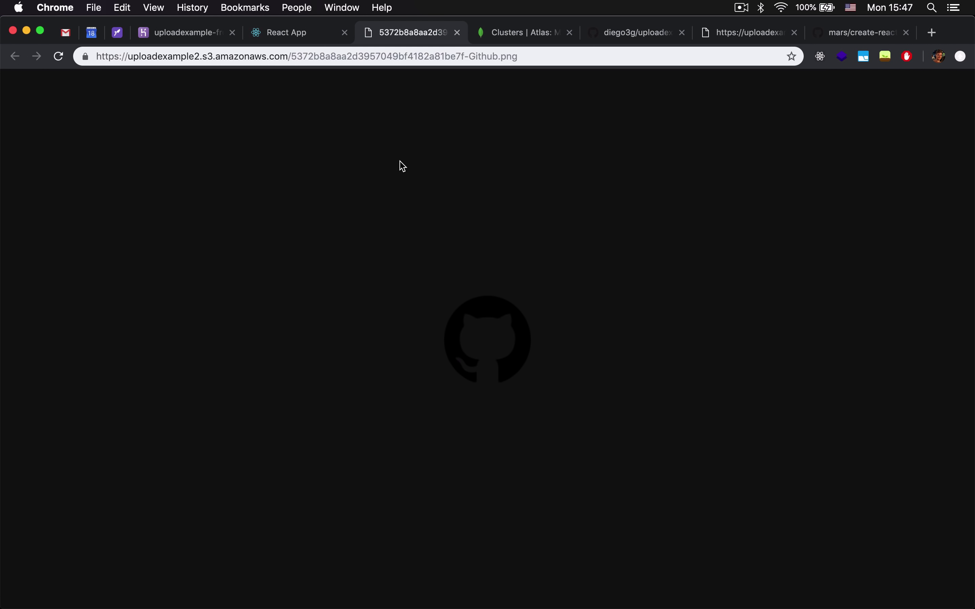
key(super+w)
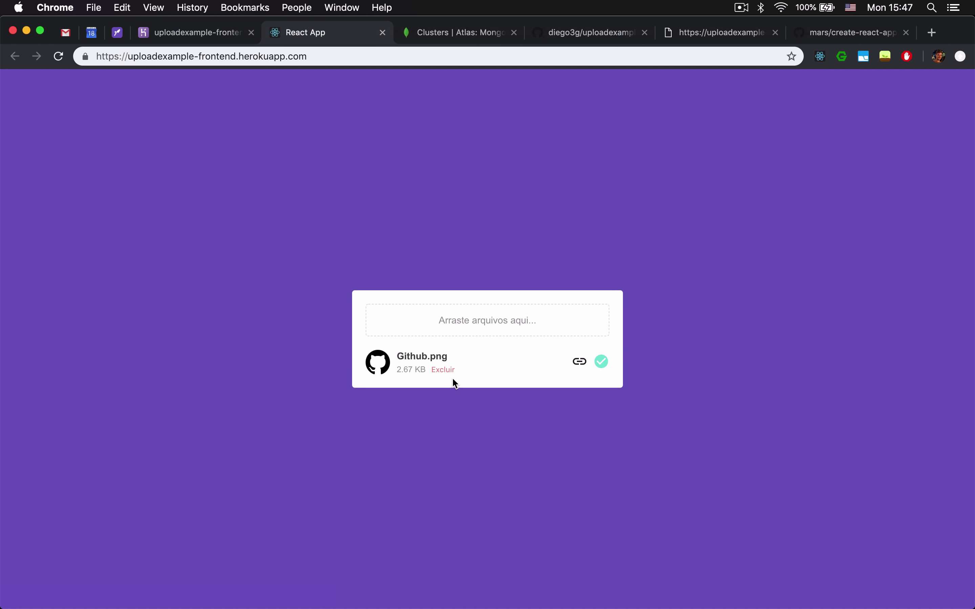
Upload React.png and React 2.png together, then delete React 2.png.
click(470, 322)
scroll(405, 298, down, 5)
scroll(403, 292, down, 5)
click(393, 203)
shift+click(393, 191)
key(Return)
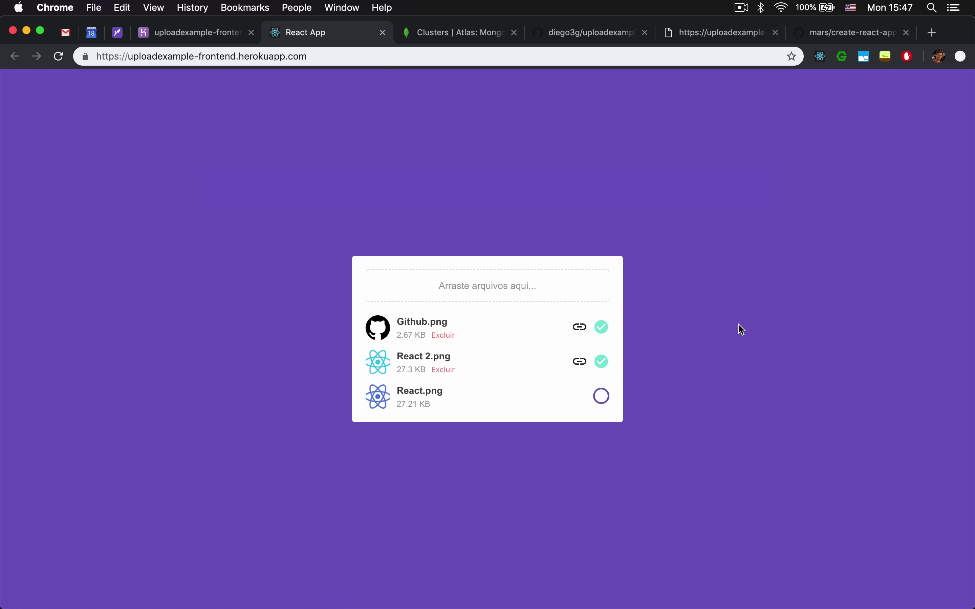
click(443, 370)
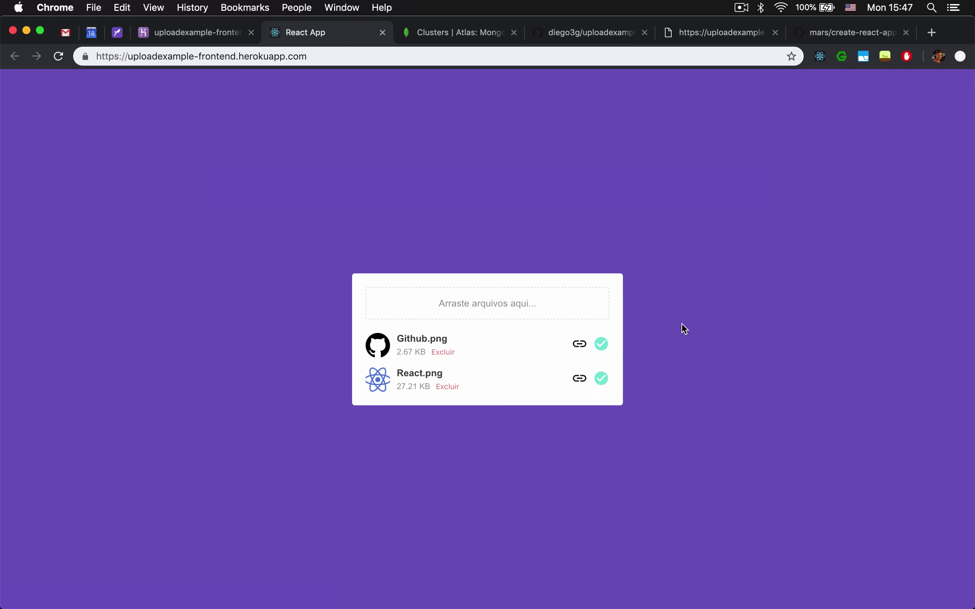
Open sentry.io in a new tab, then return to the MongoDB Atlas Cluster0 connection dialog.
key(super+t)
text(sentry)
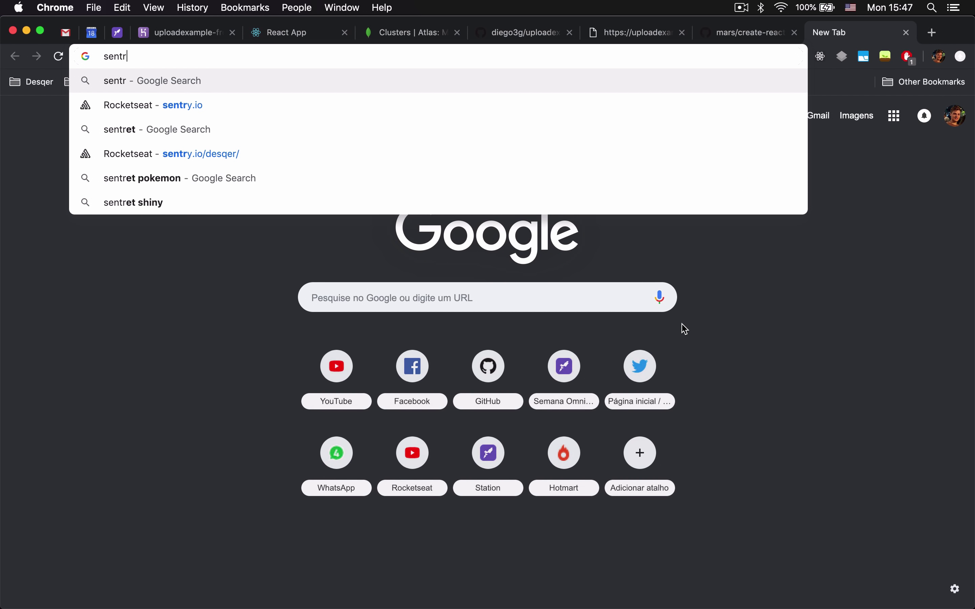
text(.io)
key(Return)
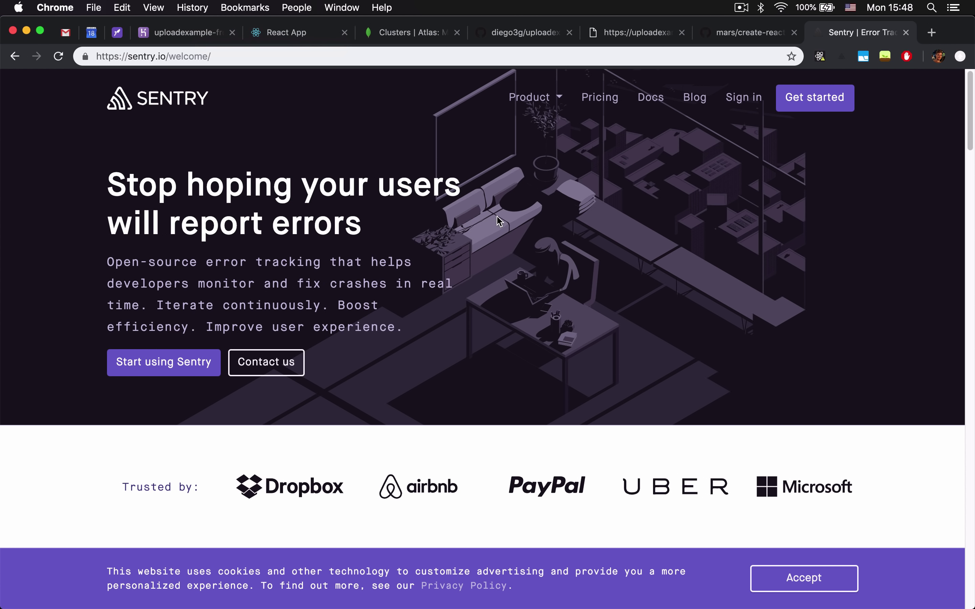
click(407, 32)
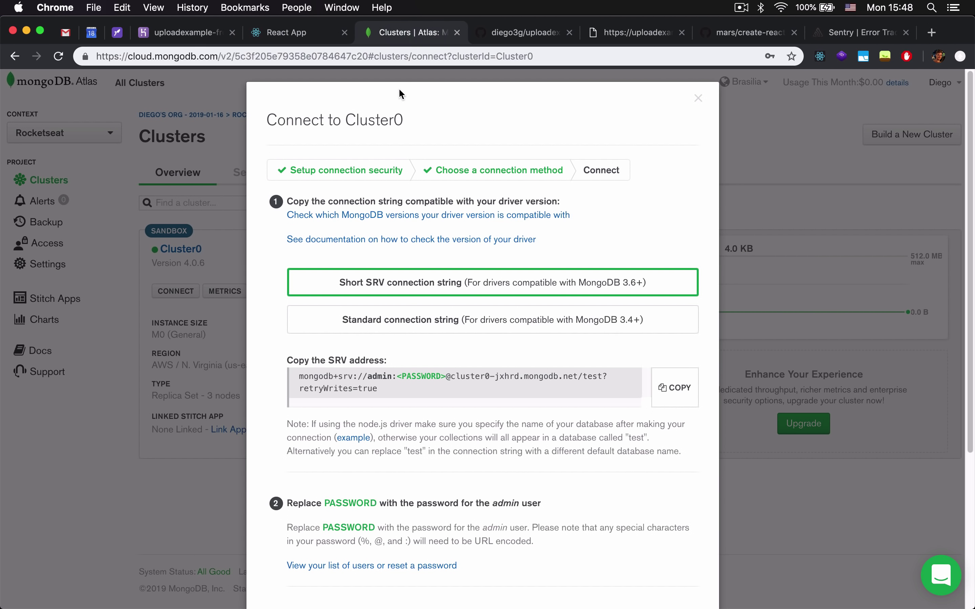